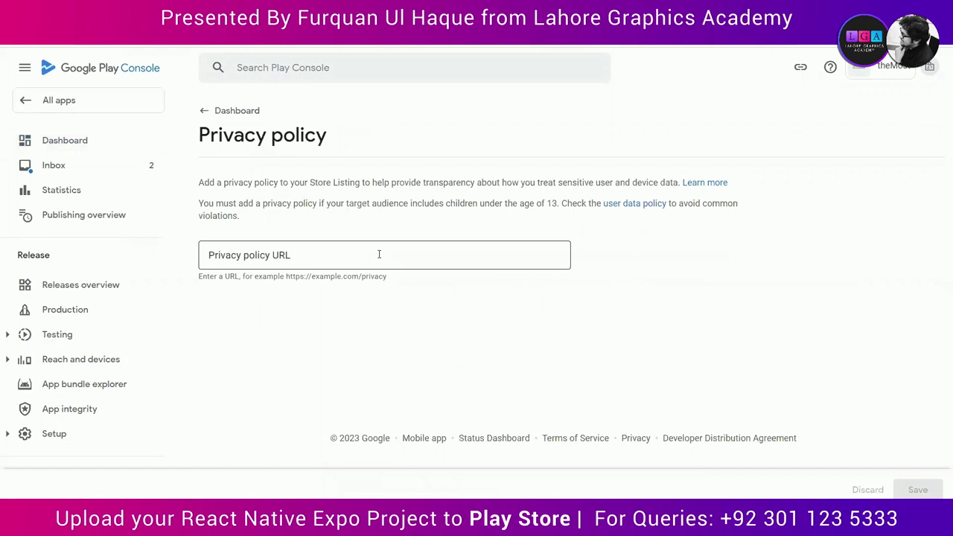
{"action": "left_click", "coordinate": [519, 251]}
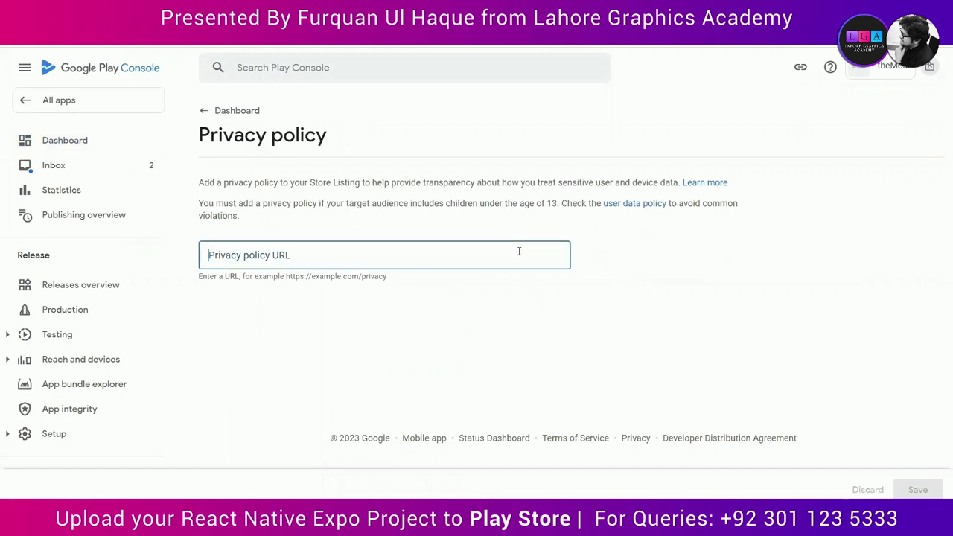
{"action": "type", "text": "https://www.bellaparis.com/pages/privacy-policy"}
{"action": "left_click", "coordinate": [521, 342]}
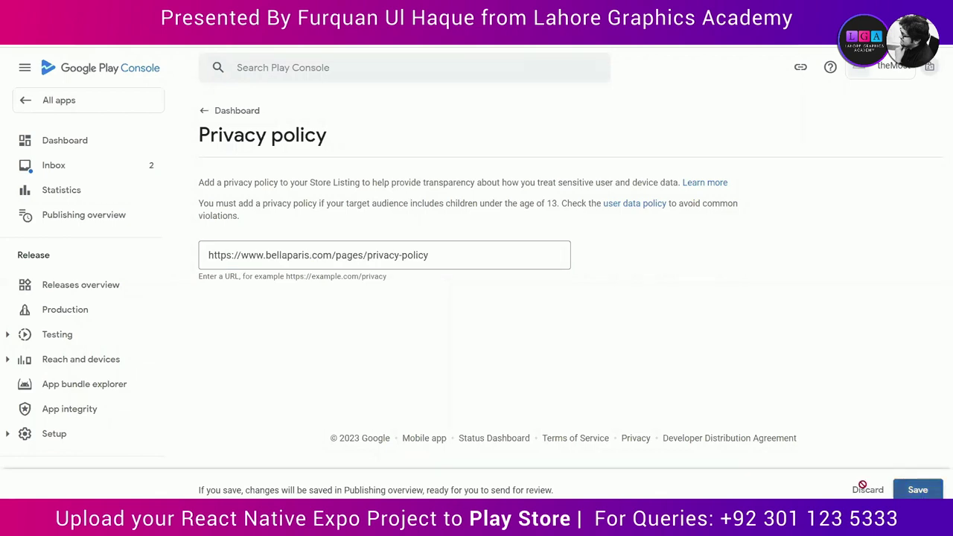
{"action": "left_click", "coordinate": [918, 489]}
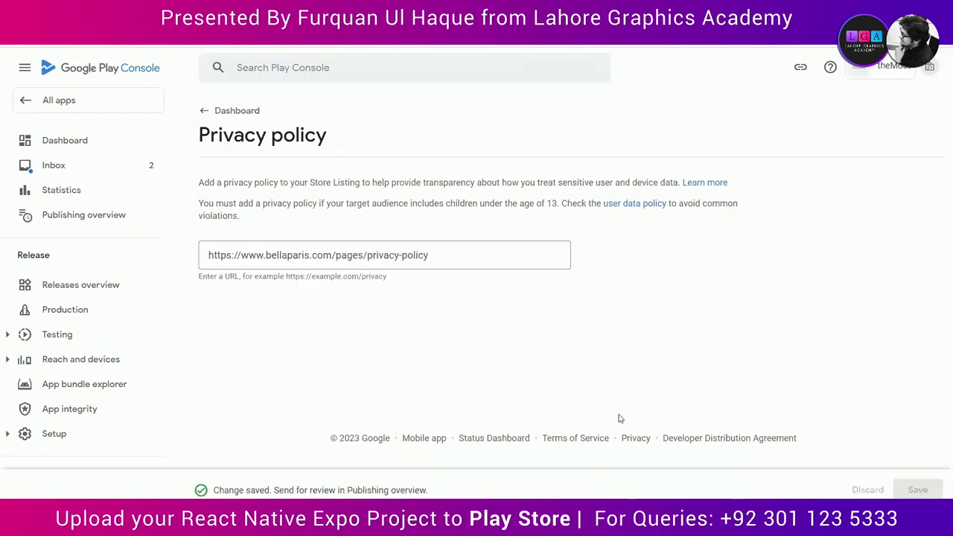
Step: Return to the Dashboard and find the Set up your app checklist, now 1 of 12
{"action": "left_click", "coordinate": [206, 114]}
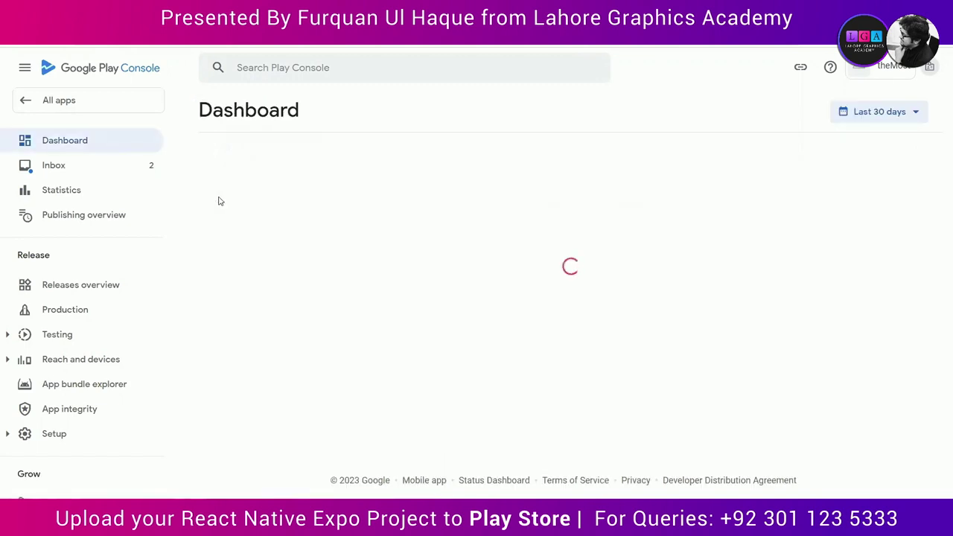
{"action": "scroll", "coordinate": [358, 355], "scroll_direction": "down", "scroll_amount": 1}
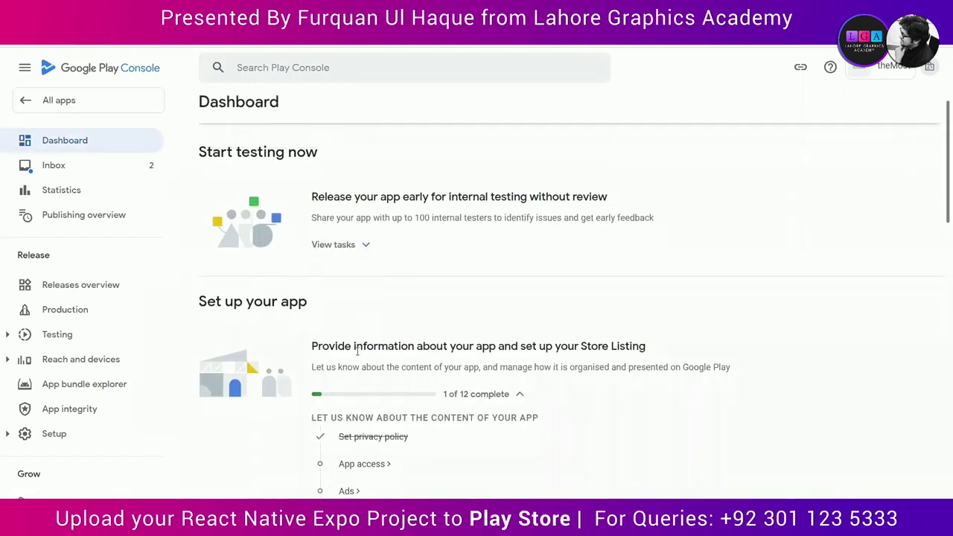
{"action": "scroll", "coordinate": [357, 352], "scroll_direction": "down", "scroll_amount": 1}
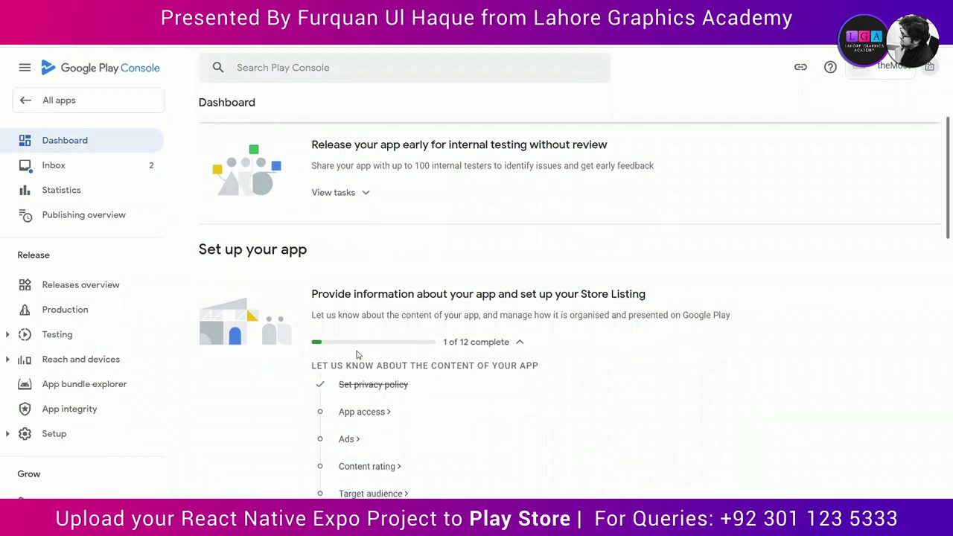
{"action": "scroll", "coordinate": [357, 352], "scroll_direction": "down", "scroll_amount": 2}
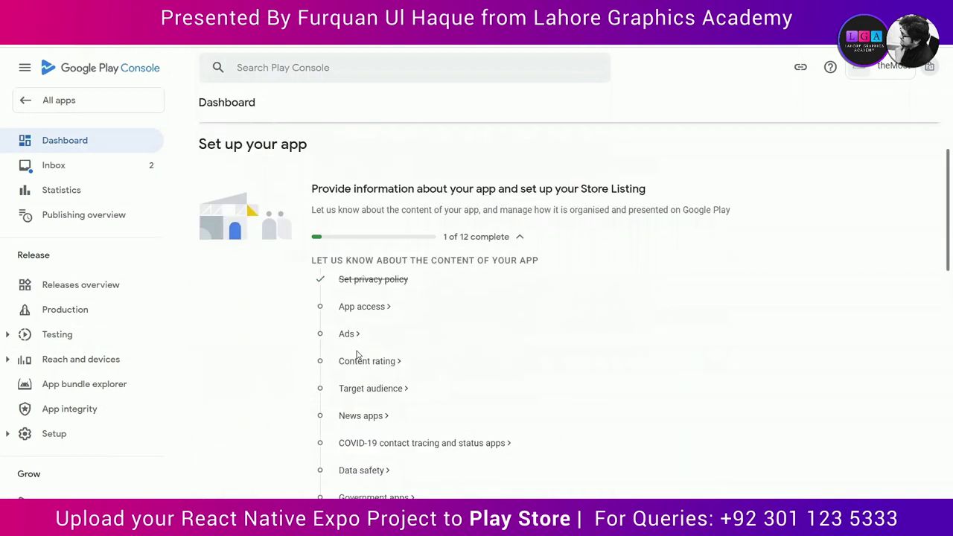
Step: Set App access to all functionality available without access restrictions, save, and return to the Dashboard
{"action": "left_click", "coordinate": [360, 307]}
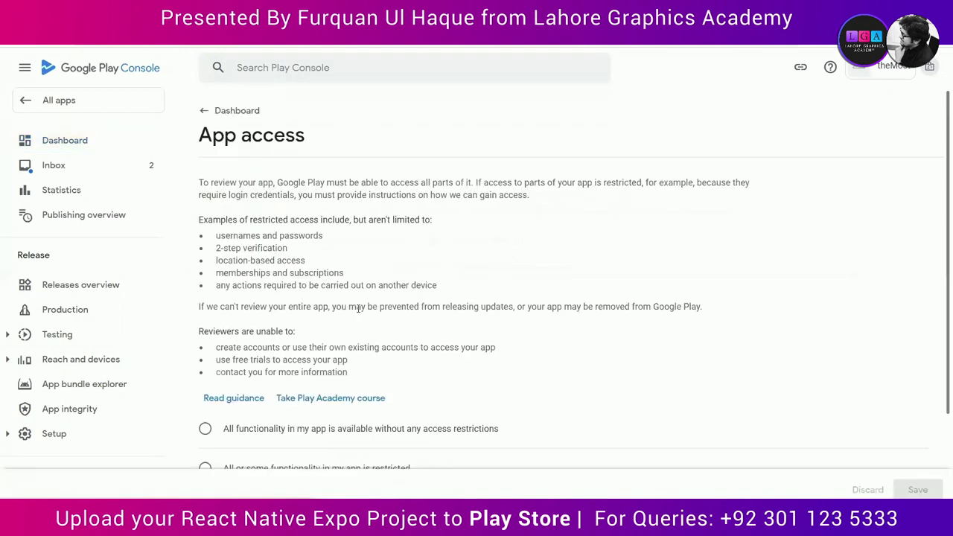
{"action": "scroll", "coordinate": [405, 366], "scroll_direction": "down", "scroll_amount": 1}
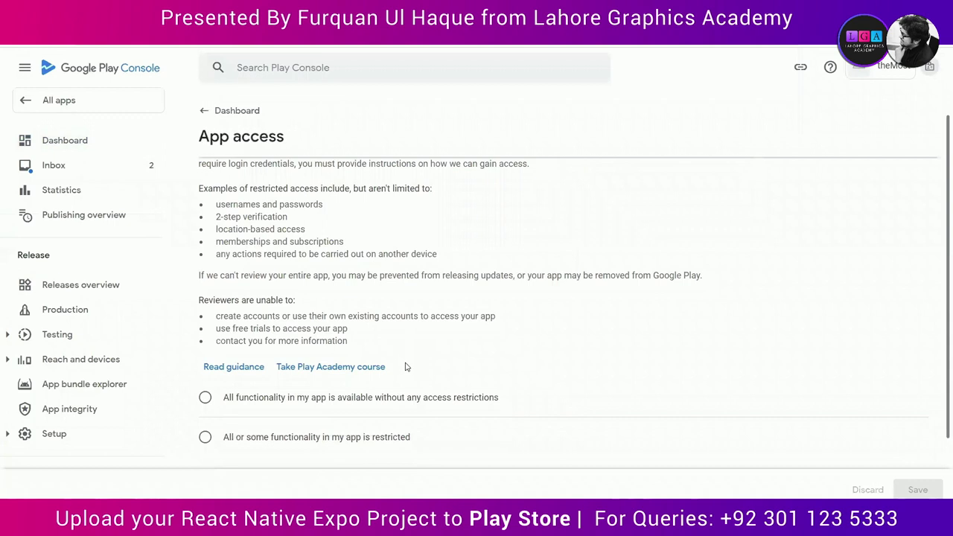
{"action": "scroll", "coordinate": [406, 366], "scroll_direction": "up", "scroll_amount": 1}
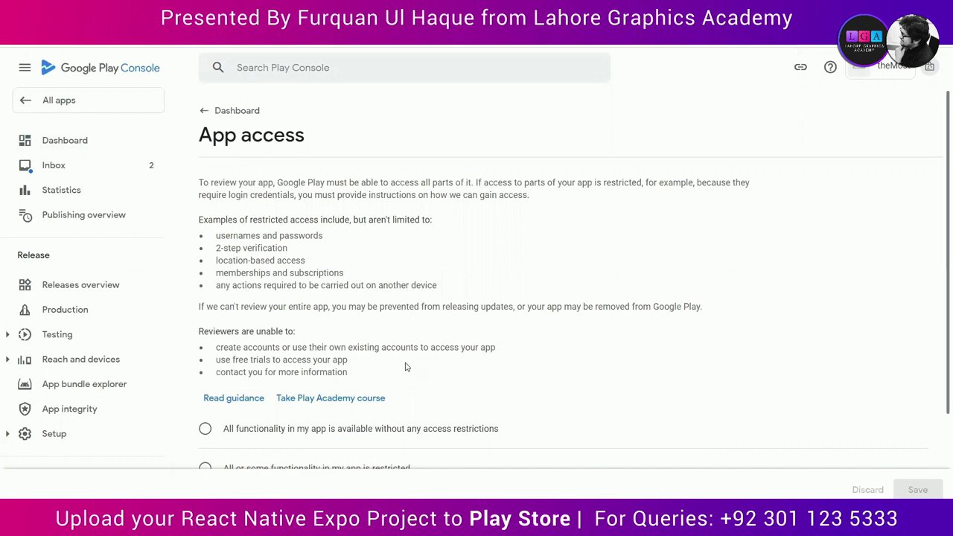
{"action": "scroll", "coordinate": [406, 366], "scroll_direction": "down", "scroll_amount": 1}
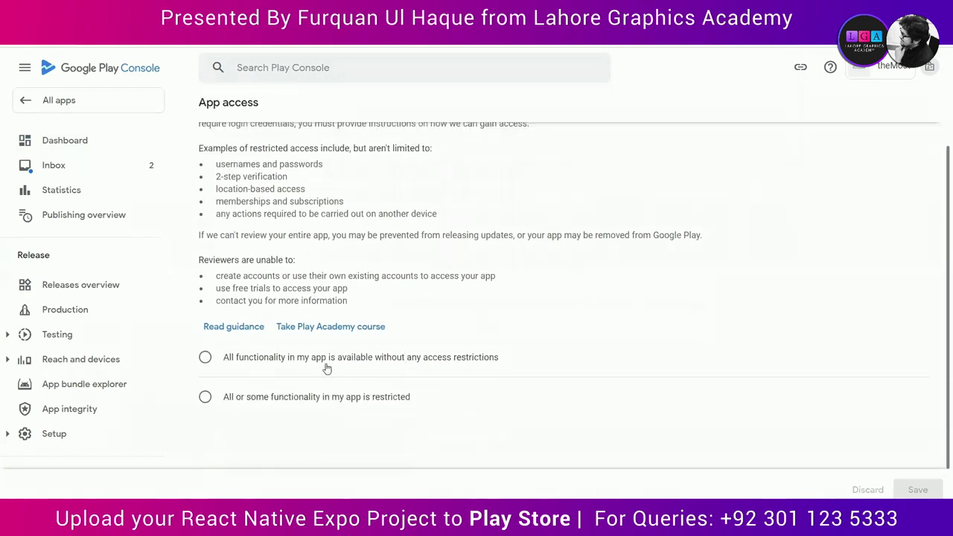
{"action": "left_click", "coordinate": [205, 358]}
{"action": "scroll", "coordinate": [298, 418], "scroll_direction": "up", "scroll_amount": 1}
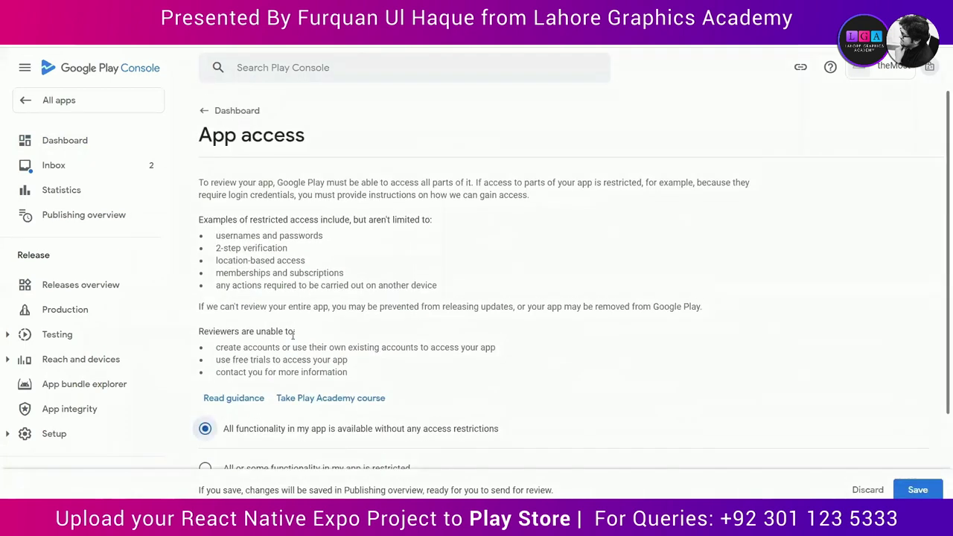
{"action": "left_click", "coordinate": [917, 487]}
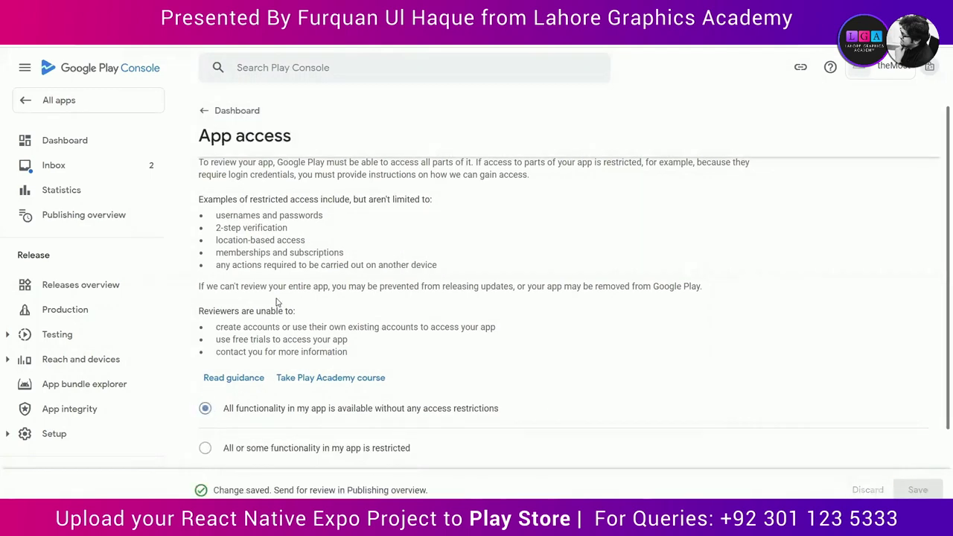
{"action": "scroll", "coordinate": [301, 324], "scroll_direction": "down", "scroll_amount": 2}
{"action": "scroll", "coordinate": [300, 323], "scroll_direction": "up", "scroll_amount": 2}
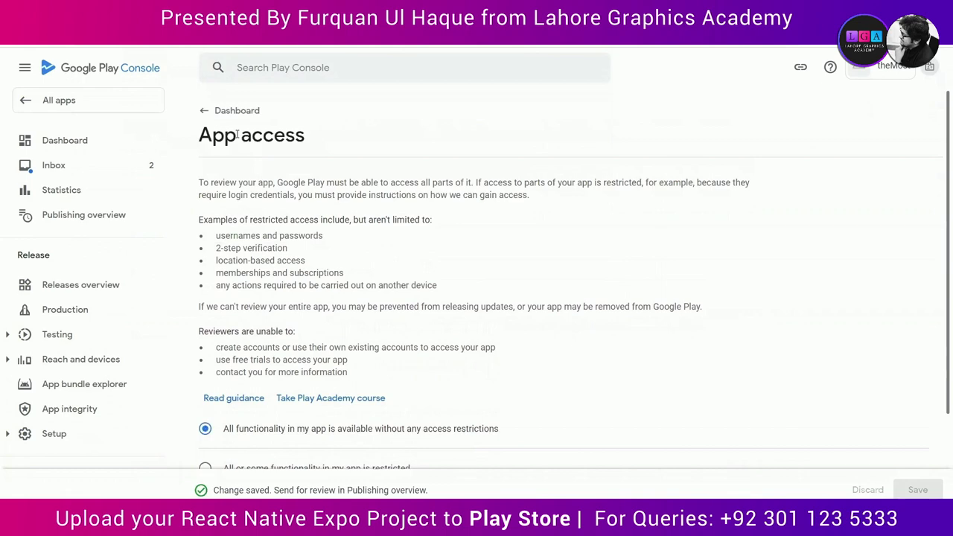
{"action": "left_click", "coordinate": [205, 110]}
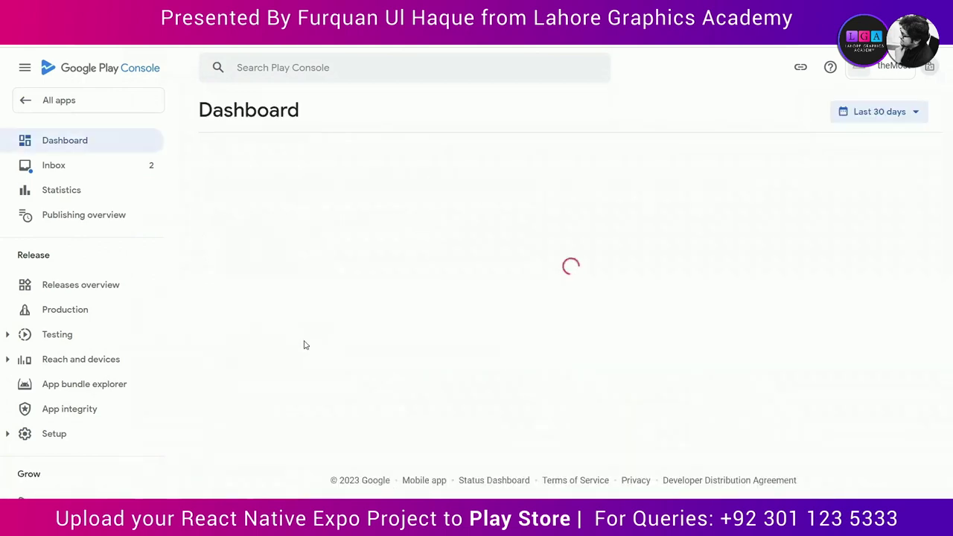
Step: Answer 'No, my app does not contain ads' under Ads, save, and return to the Dashboard
{"action": "scroll", "coordinate": [415, 385], "scroll_direction": "down", "scroll_amount": 2}
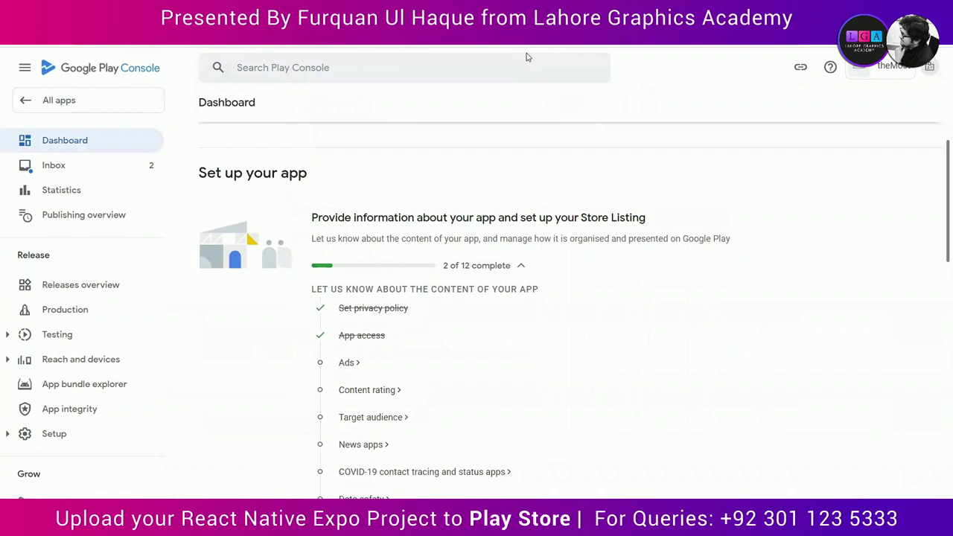
{"action": "left_click", "coordinate": [360, 365]}
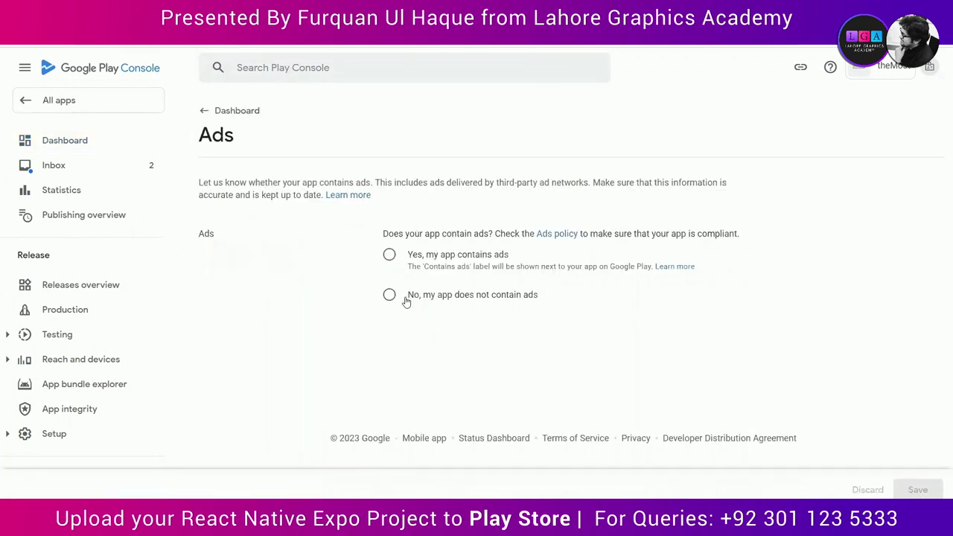
{"action": "left_click", "coordinate": [390, 295]}
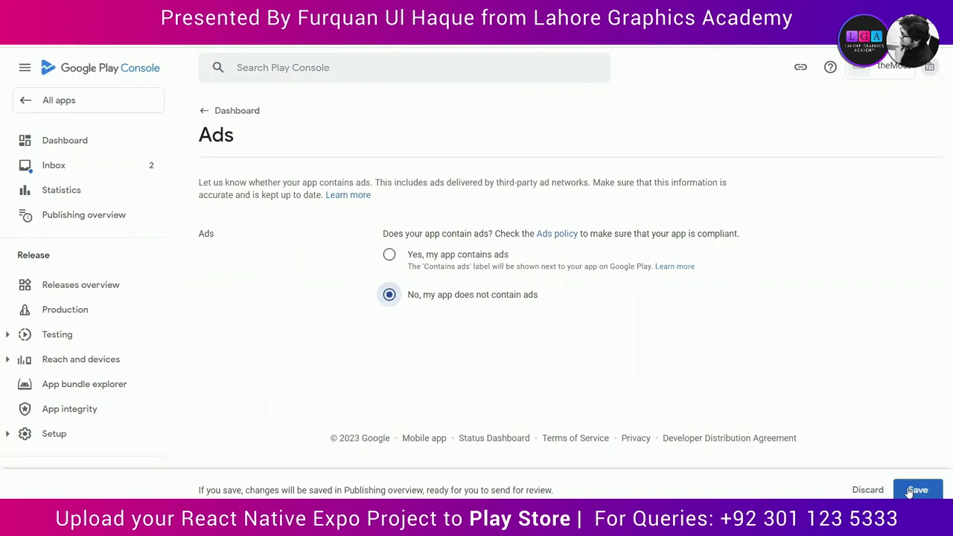
{"action": "left_click", "coordinate": [910, 491]}
{"action": "left_click", "coordinate": [200, 112]}
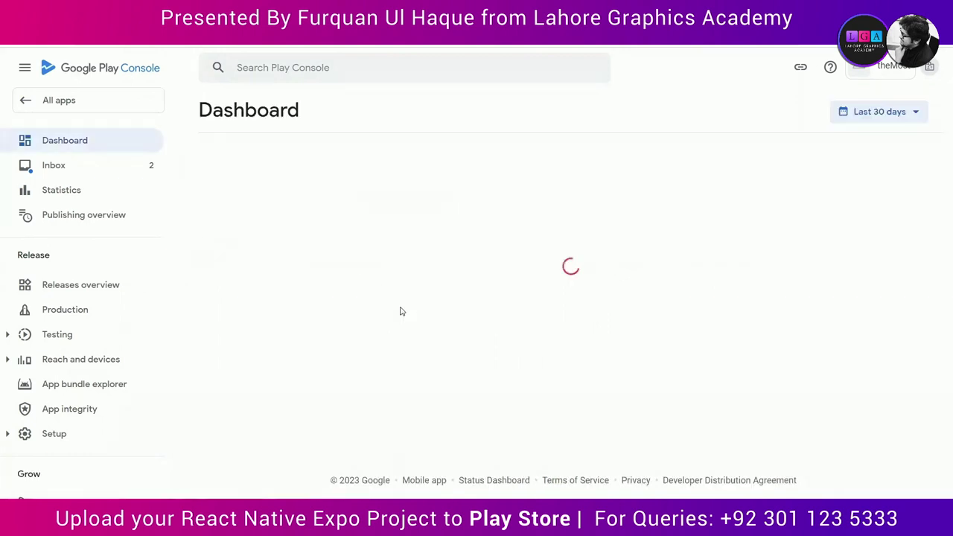
{"action": "scroll", "coordinate": [400, 312], "scroll_direction": "down", "scroll_amount": 3}
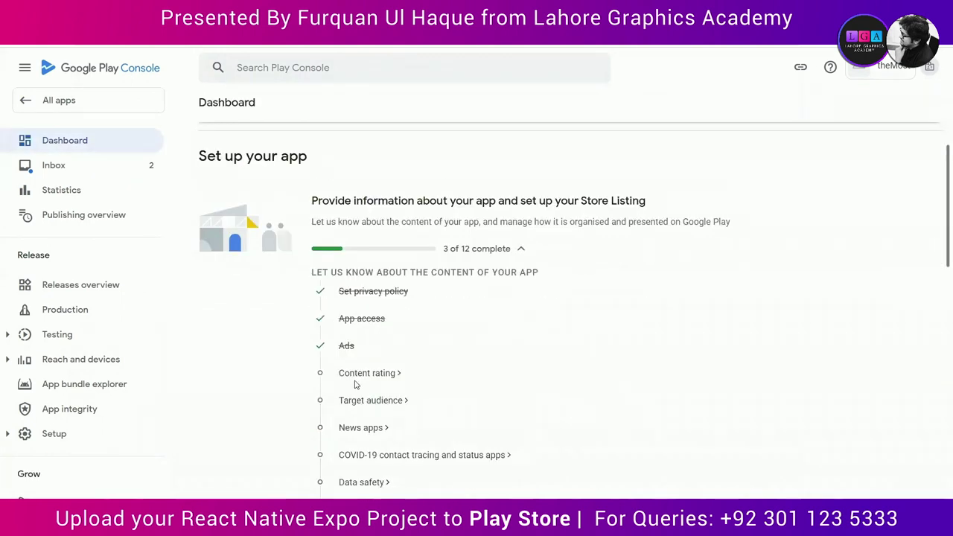
Step: Start the content rating questionnaire, enter the contact email address, and choose All other app types
{"action": "left_click", "coordinate": [360, 376]}
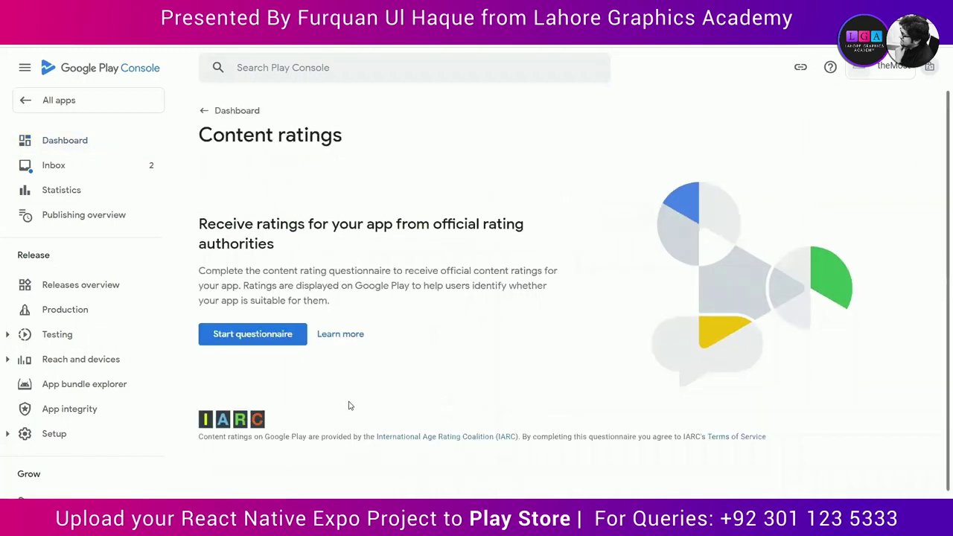
{"action": "left_click", "coordinate": [295, 340]}
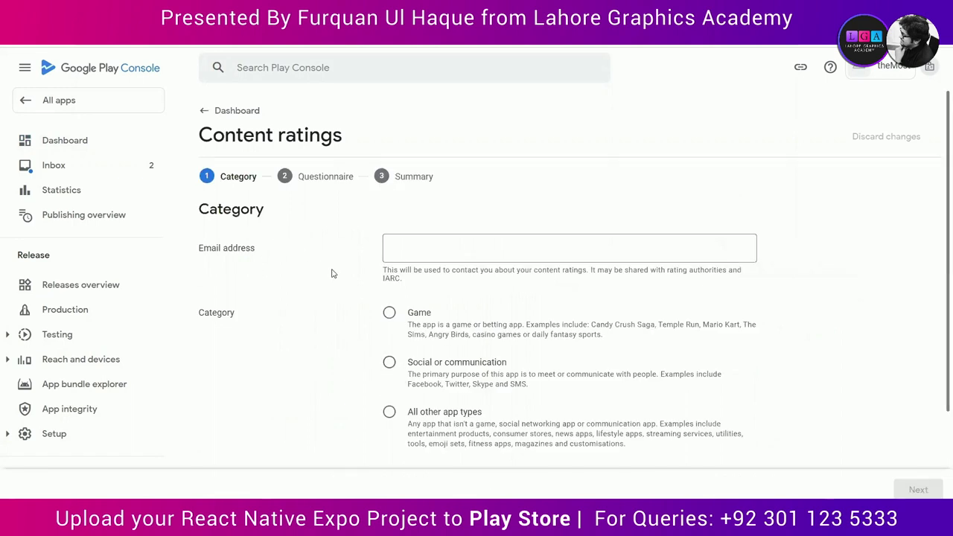
{"action": "left_click", "coordinate": [403, 258]}
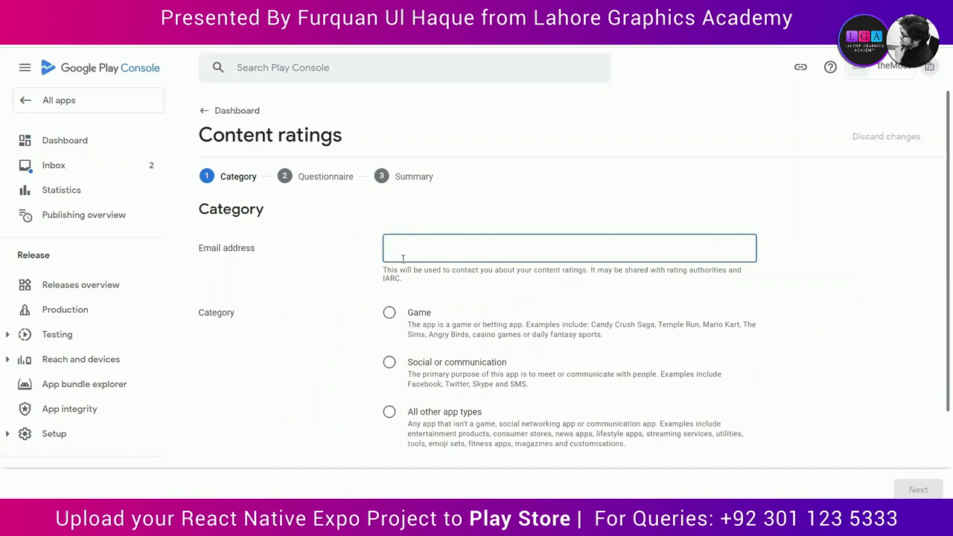
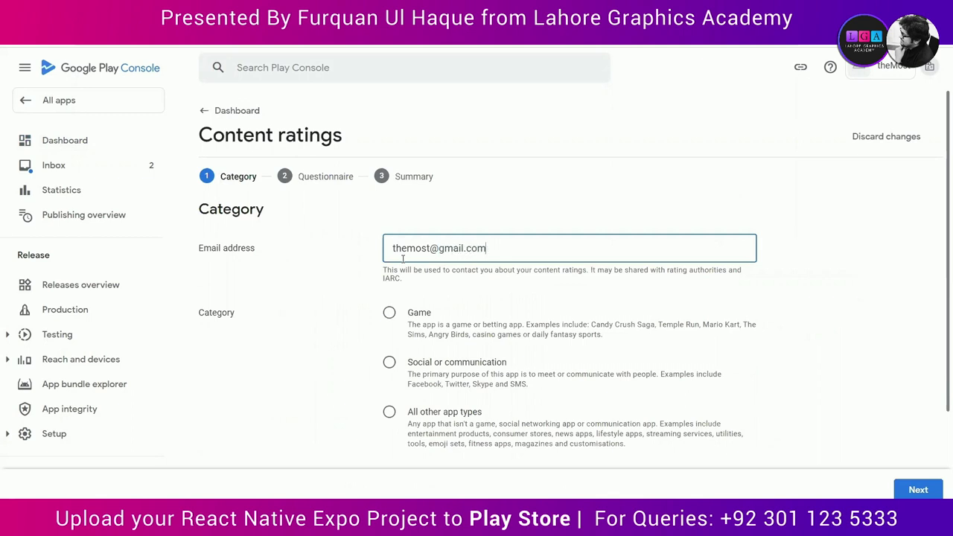
{"action": "scroll", "coordinate": [390, 364], "scroll_direction": "down", "scroll_amount": 1}
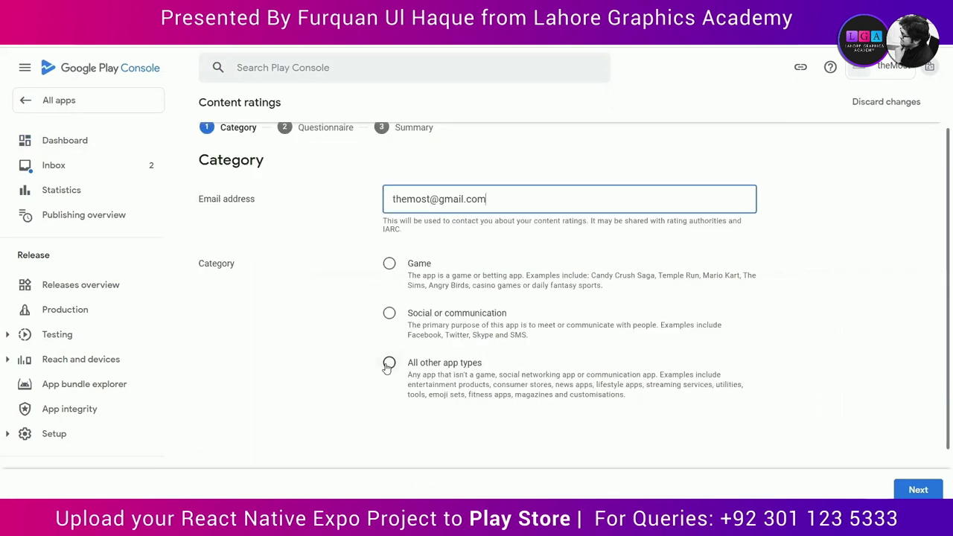
{"action": "left_click", "coordinate": [388, 364]}
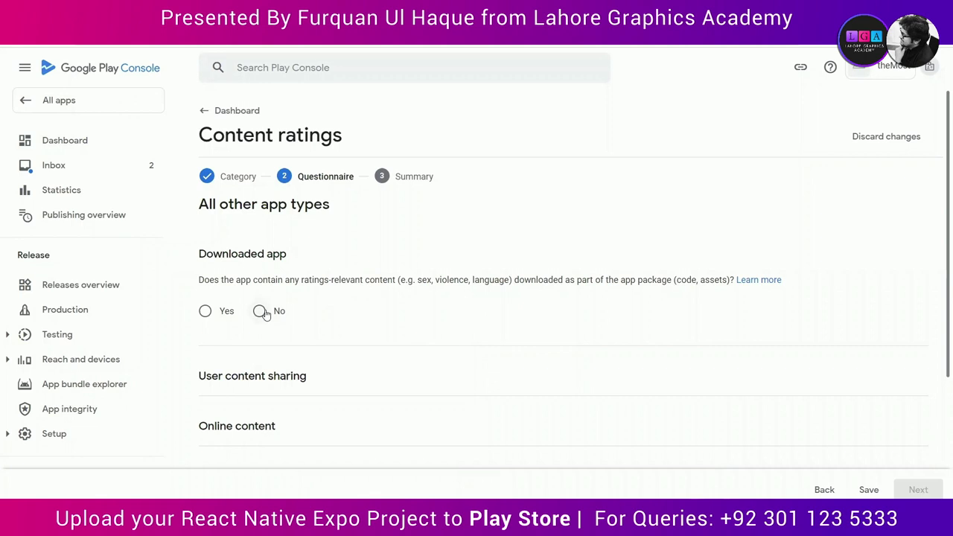
Step: Answer No for downloaded content, user content sharing, online content and age-restricted product promotion
{"action": "left_click", "coordinate": [260, 312]}
{"action": "scroll", "coordinate": [342, 339], "scroll_direction": "down", "scroll_amount": 2}
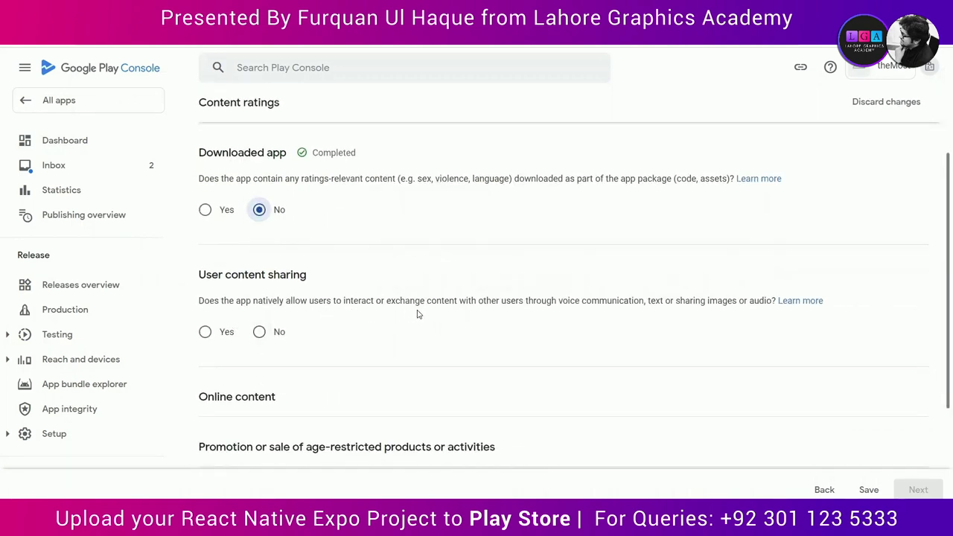
{"action": "left_click", "coordinate": [259, 331]}
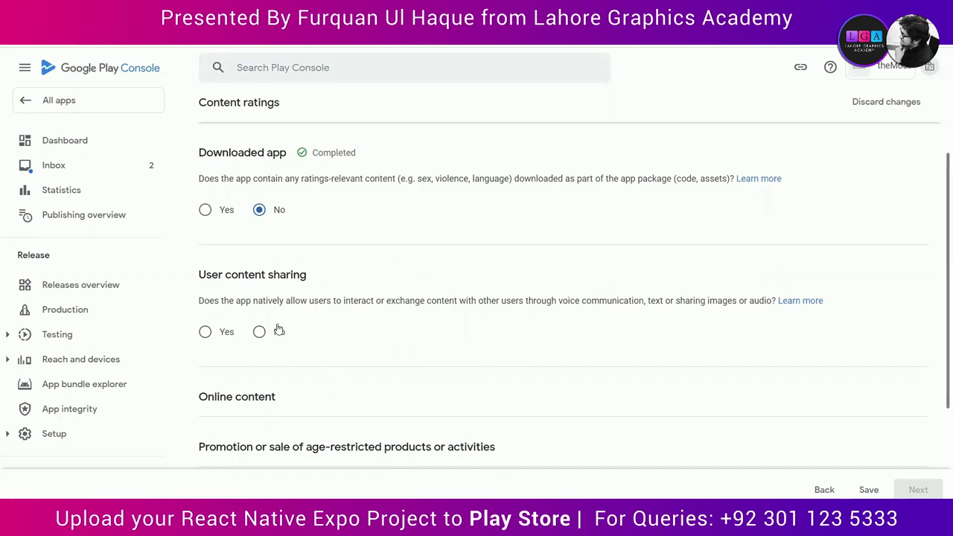
{"action": "scroll", "coordinate": [374, 353], "scroll_direction": "down", "scroll_amount": 2}
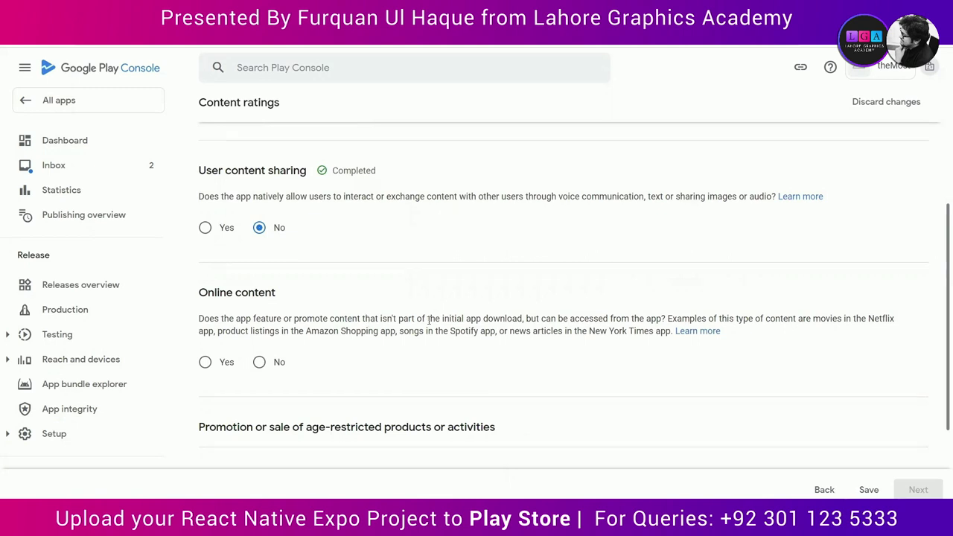
{"action": "left_click", "coordinate": [259, 362]}
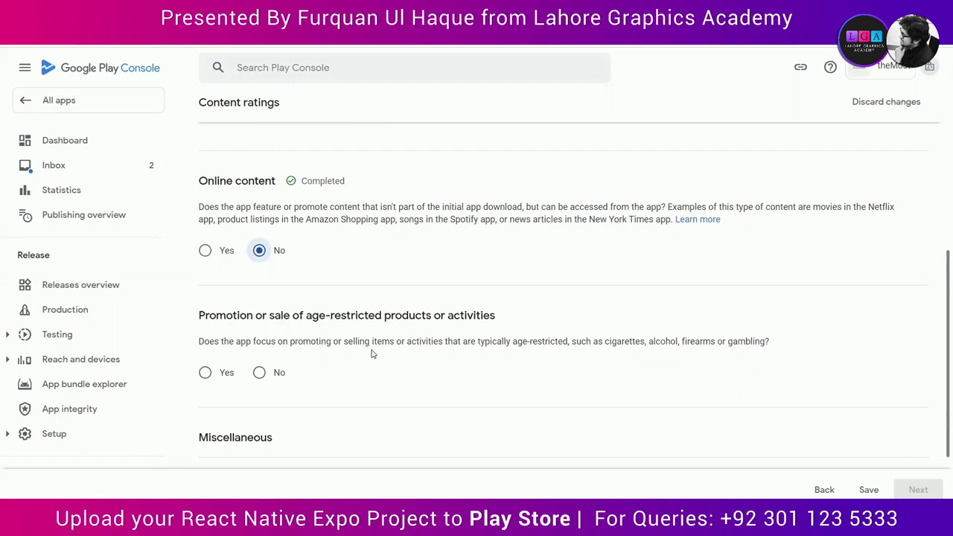
{"action": "left_click", "coordinate": [259, 373]}
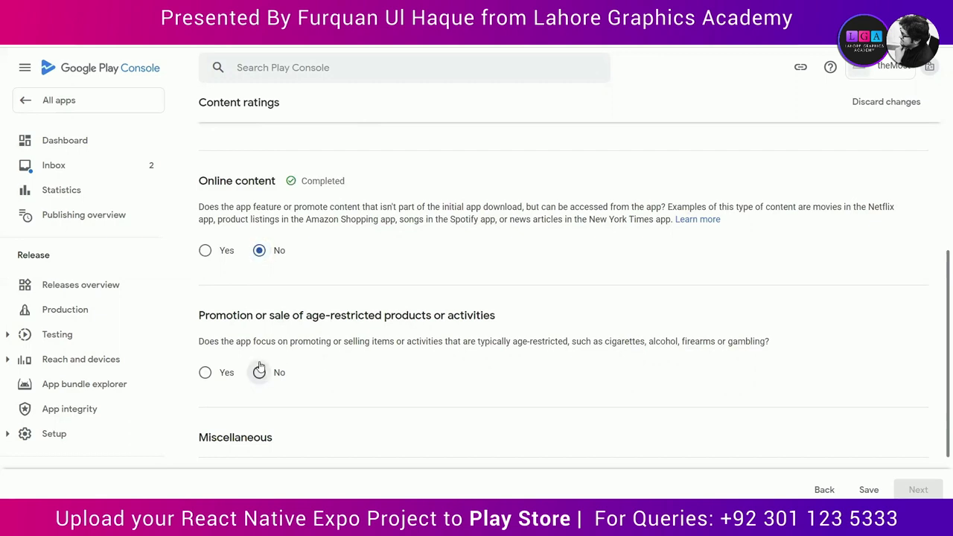
{"action": "scroll", "coordinate": [392, 370], "scroll_direction": "down", "scroll_amount": 2}
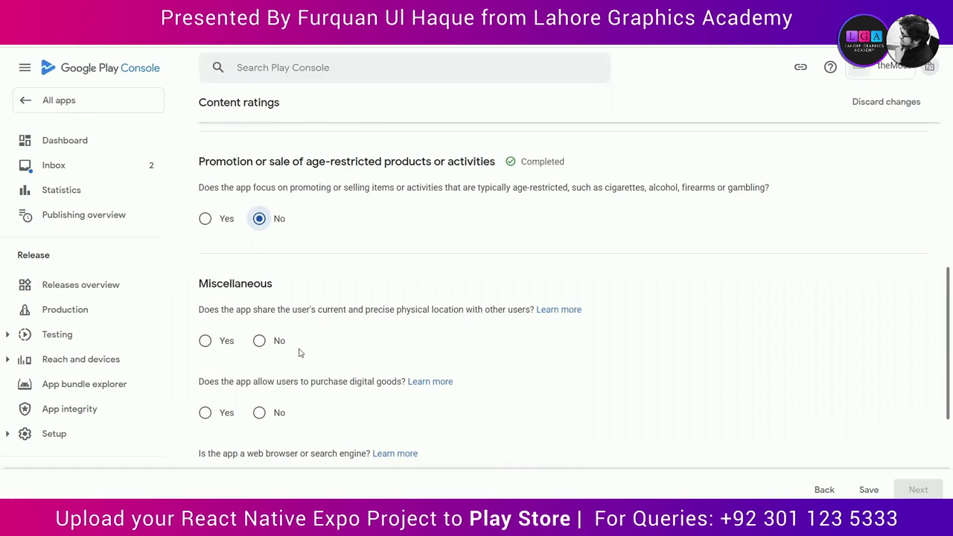
Step: Answer No for precise location sharing, digital goods, web browser and news or educational questions
{"action": "left_click", "coordinate": [280, 342]}
{"action": "scroll", "coordinate": [421, 330], "scroll_direction": "down", "scroll_amount": 1}
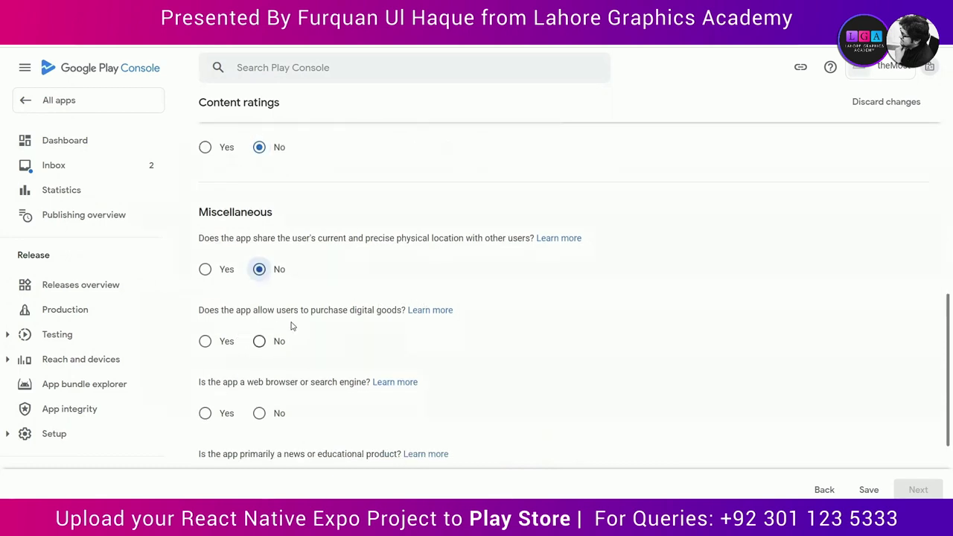
{"action": "left_click", "coordinate": [261, 344]}
{"action": "scroll", "coordinate": [309, 373], "scroll_direction": "down", "scroll_amount": 1}
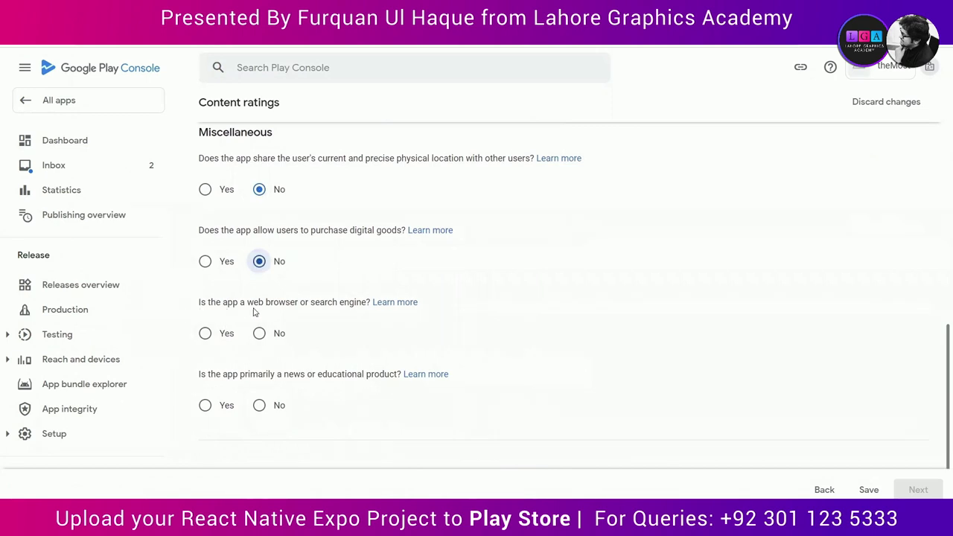
{"action": "left_click", "coordinate": [260, 336]}
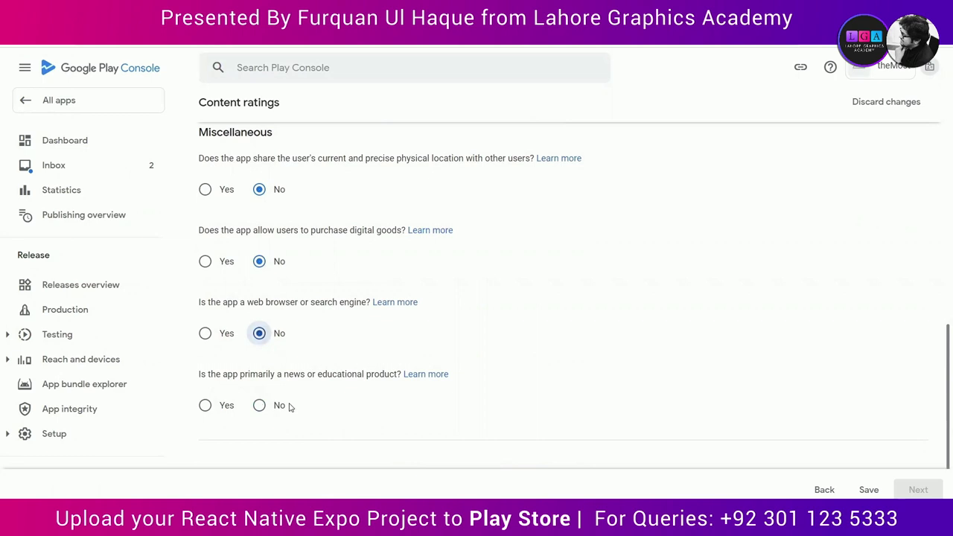
{"action": "left_click", "coordinate": [289, 406]}
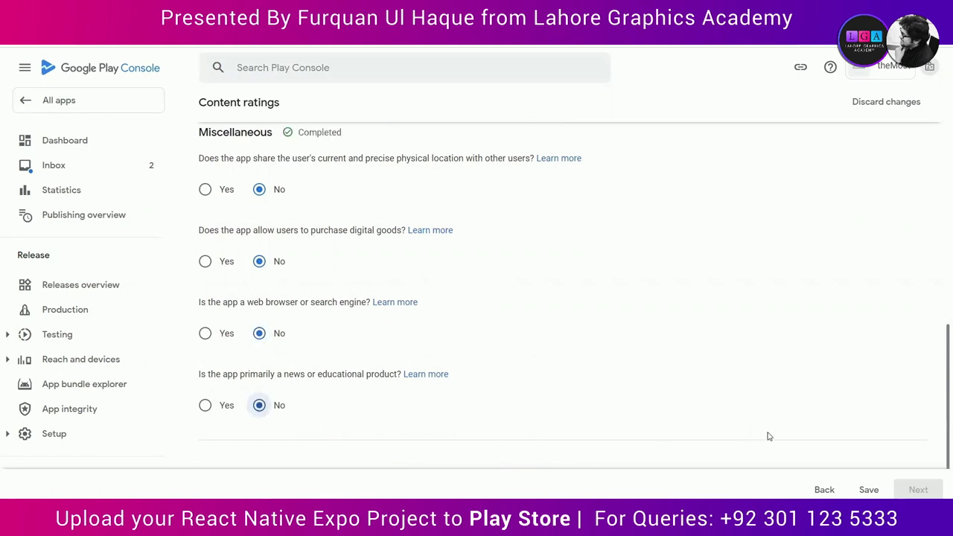
{"action": "scroll", "coordinate": [798, 457], "scroll_direction": "down", "scroll_amount": 1}
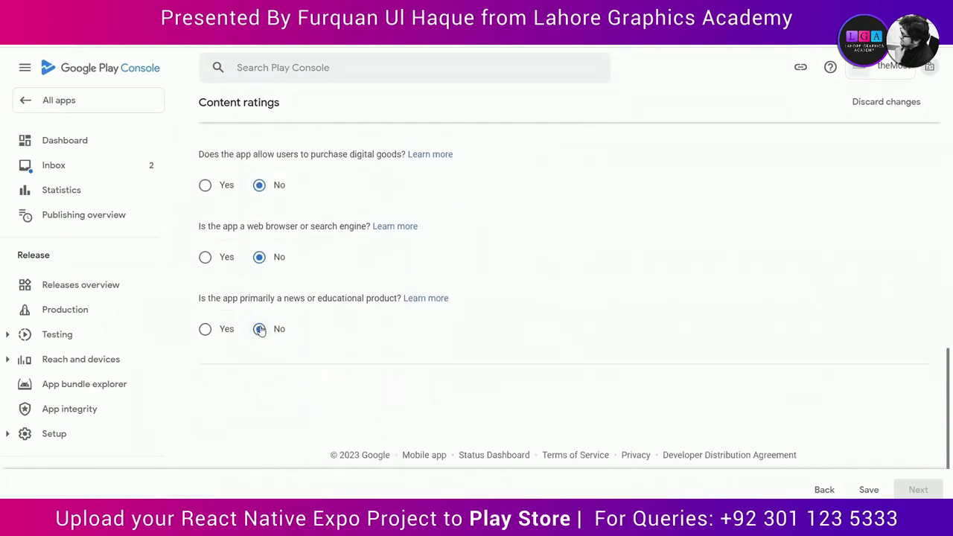
Step: Save the questionnaire answers and save the resulting Rated for 3+ content ratings from the Summary
{"action": "left_click", "coordinate": [865, 490]}
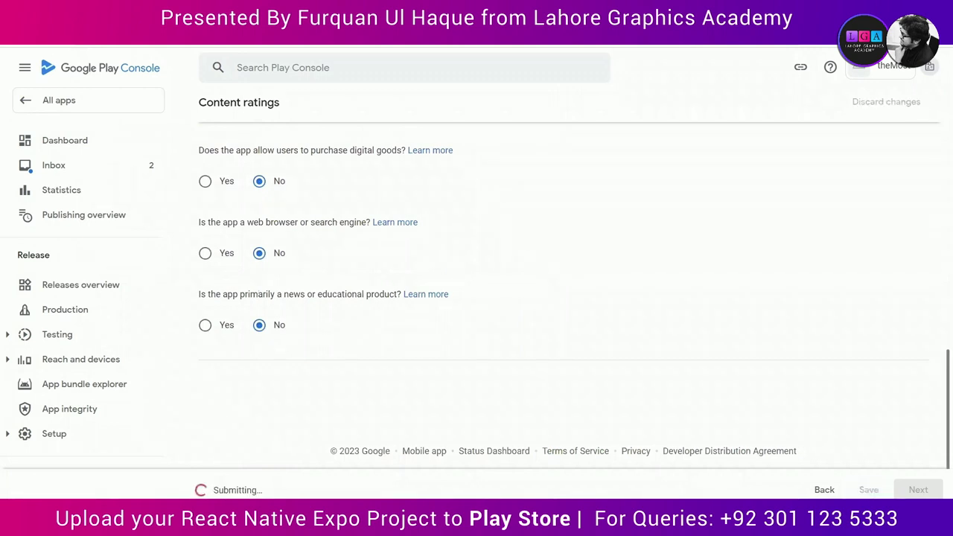
{"action": "left_click", "coordinate": [937, 489]}
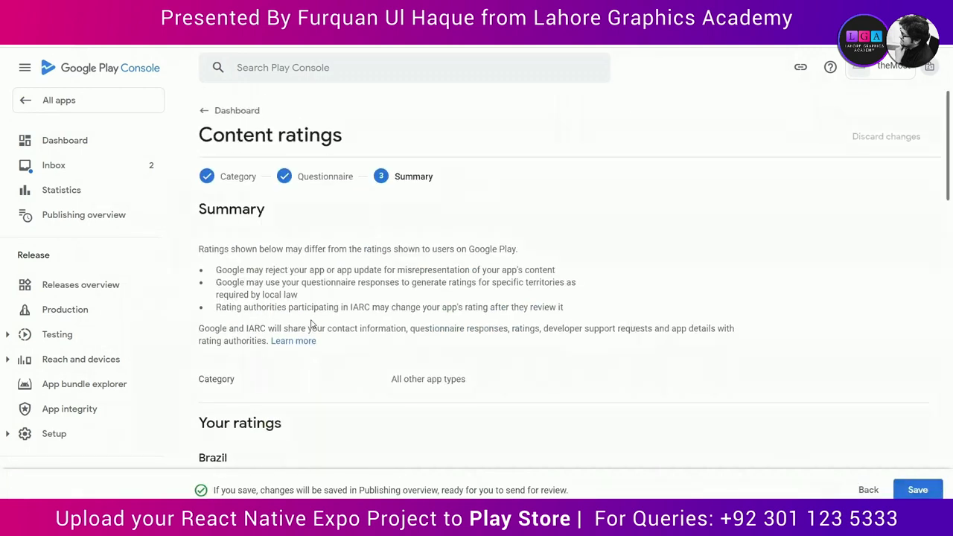
{"action": "scroll", "coordinate": [313, 324], "scroll_direction": "down", "scroll_amount": 4}
{"action": "scroll", "coordinate": [312, 324], "scroll_direction": "down", "scroll_amount": 10}
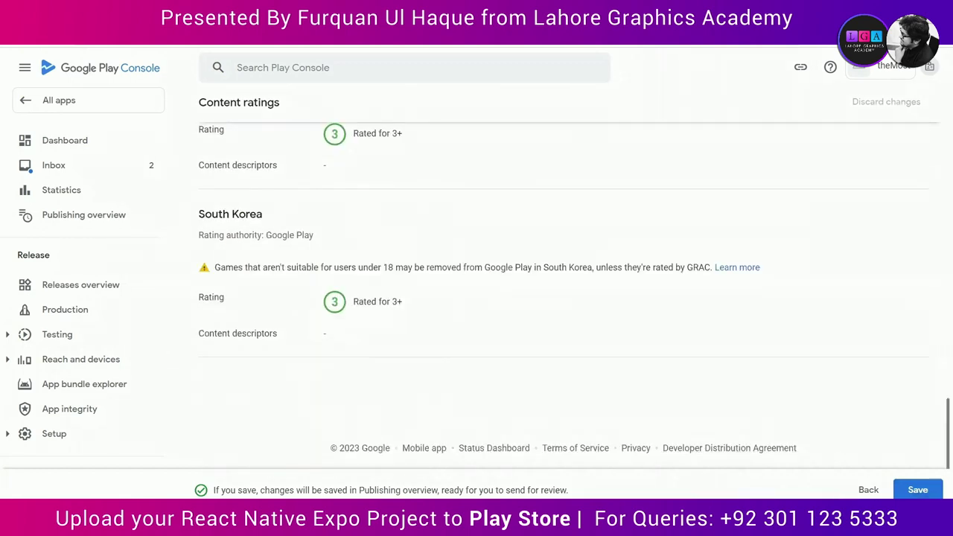
{"action": "left_click", "coordinate": [918, 490]}
{"action": "scroll", "coordinate": [335, 360], "scroll_direction": "down", "scroll_amount": 5}
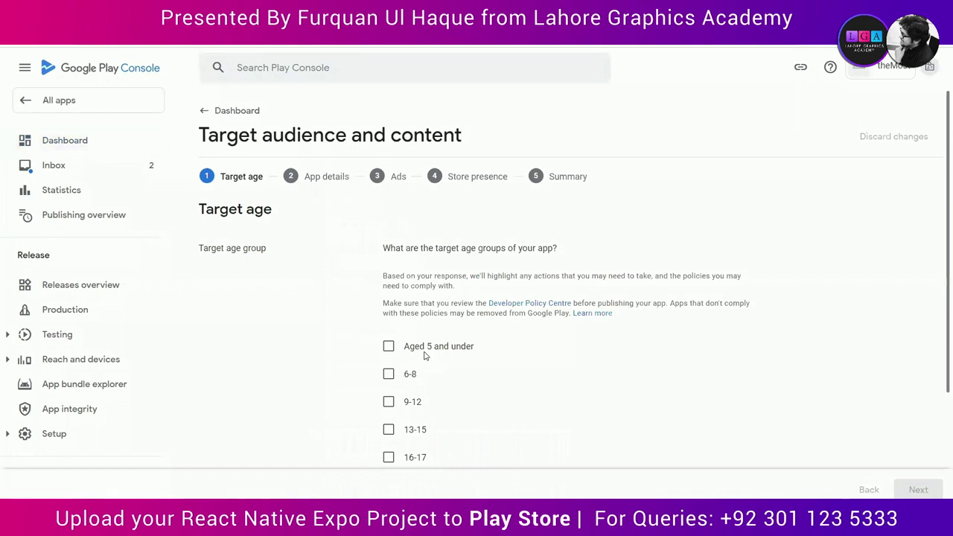
Step: Set the target age group to 18 and over, declare no appeal to children, and save
{"action": "scroll", "coordinate": [424, 374], "scroll_direction": "down", "scroll_amount": 1}
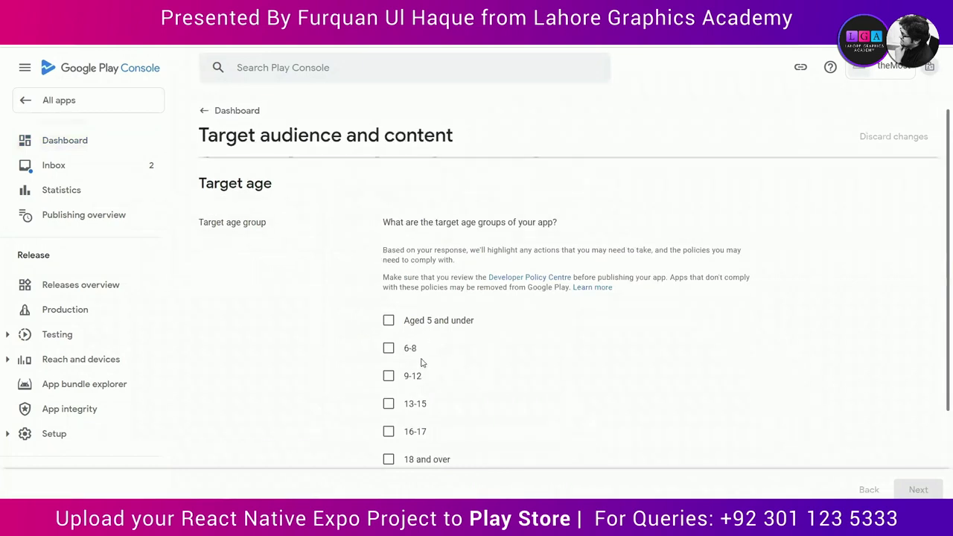
{"action": "scroll", "coordinate": [421, 363], "scroll_direction": "down", "scroll_amount": 1}
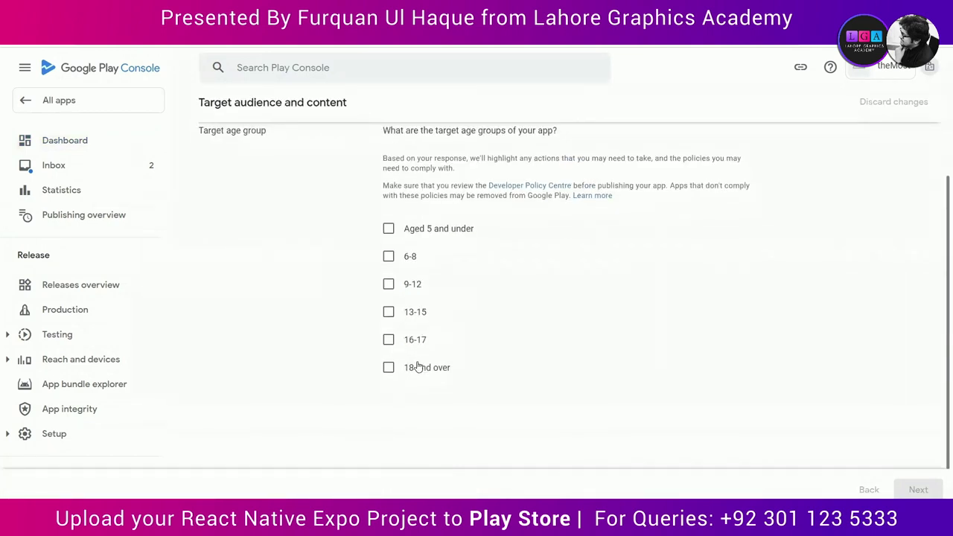
{"action": "left_click", "coordinate": [411, 366]}
{"action": "left_click", "coordinate": [917, 490]}
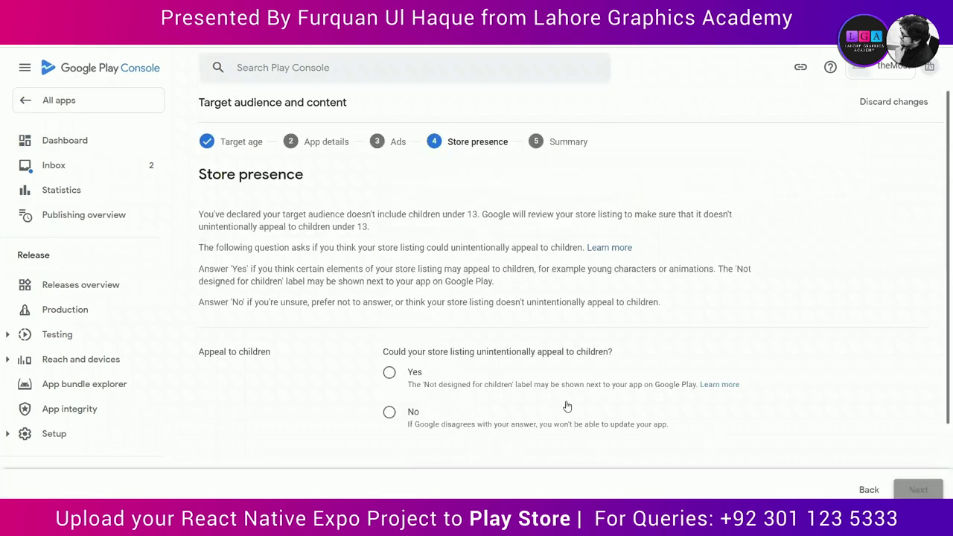
{"action": "scroll", "coordinate": [476, 398], "scroll_direction": "down", "scroll_amount": 1}
{"action": "scroll", "coordinate": [473, 395], "scroll_direction": "down", "scroll_amount": 1}
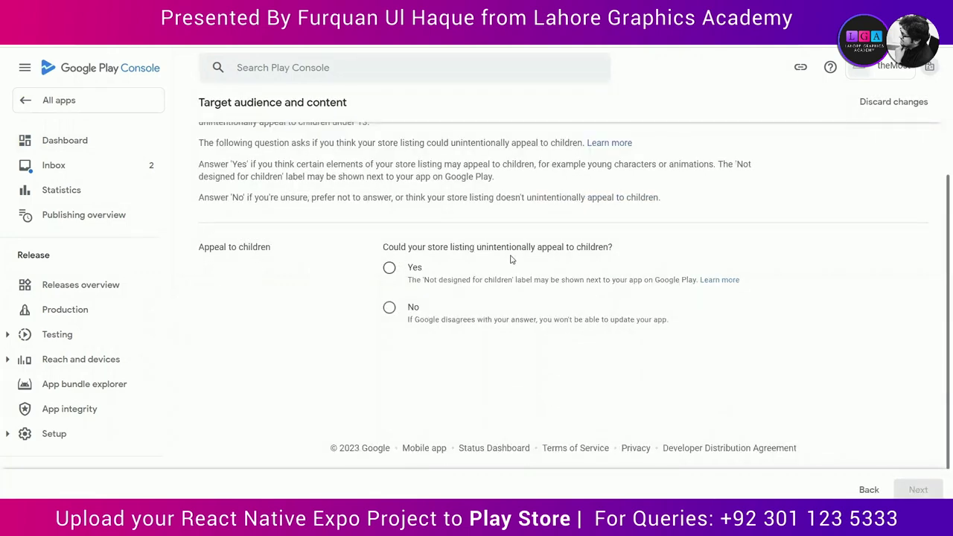
{"action": "left_click", "coordinate": [390, 308]}
{"action": "left_click", "coordinate": [912, 488]}
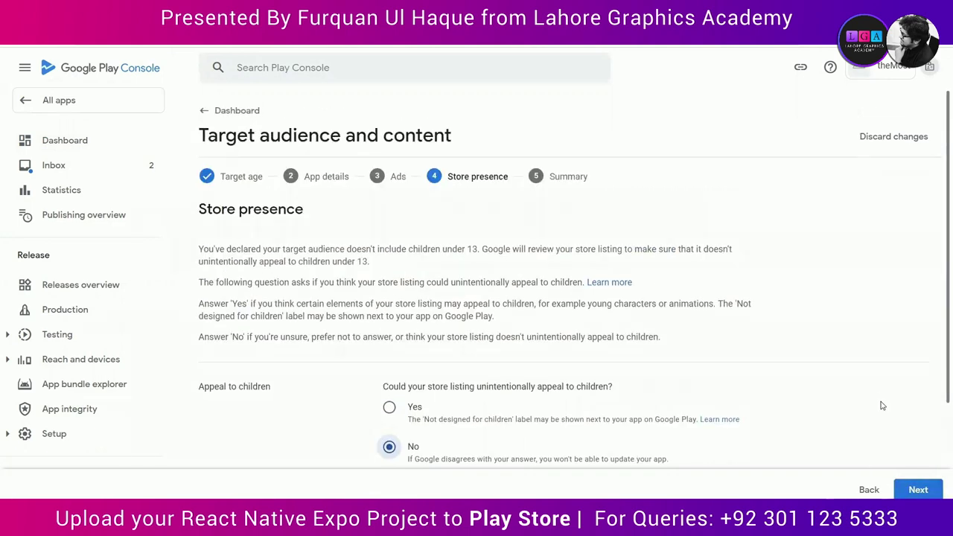
{"action": "left_click", "coordinate": [922, 488]}
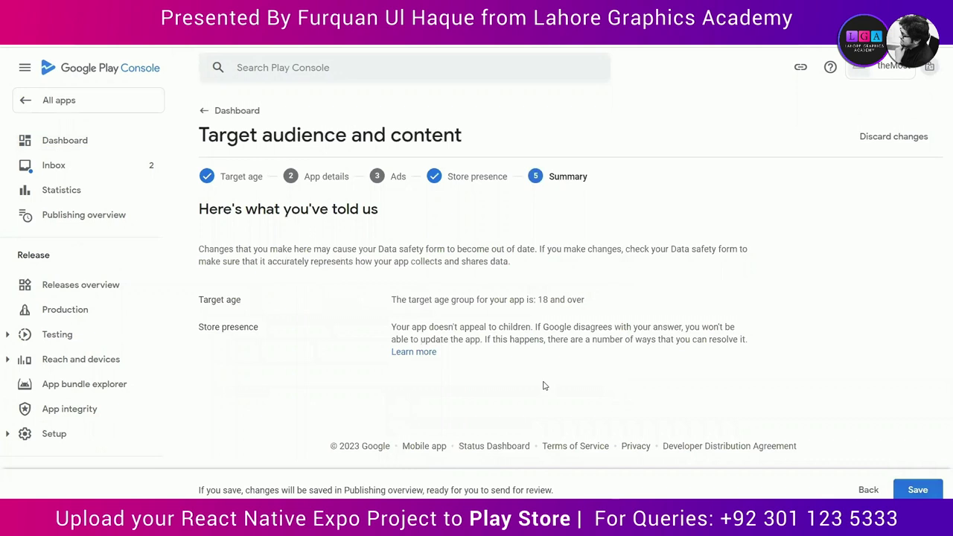
{"action": "left_click", "coordinate": [918, 490]}
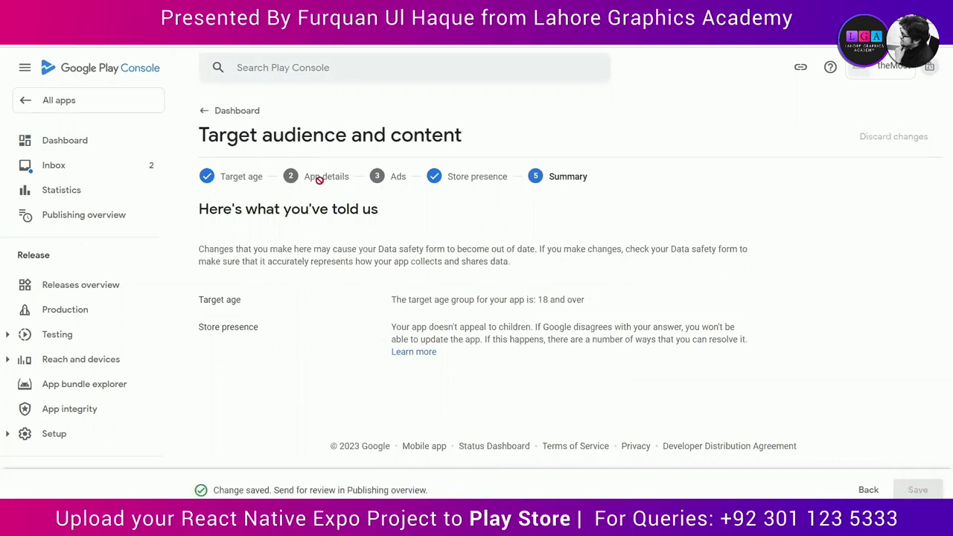
{"action": "left_click", "coordinate": [204, 112]}
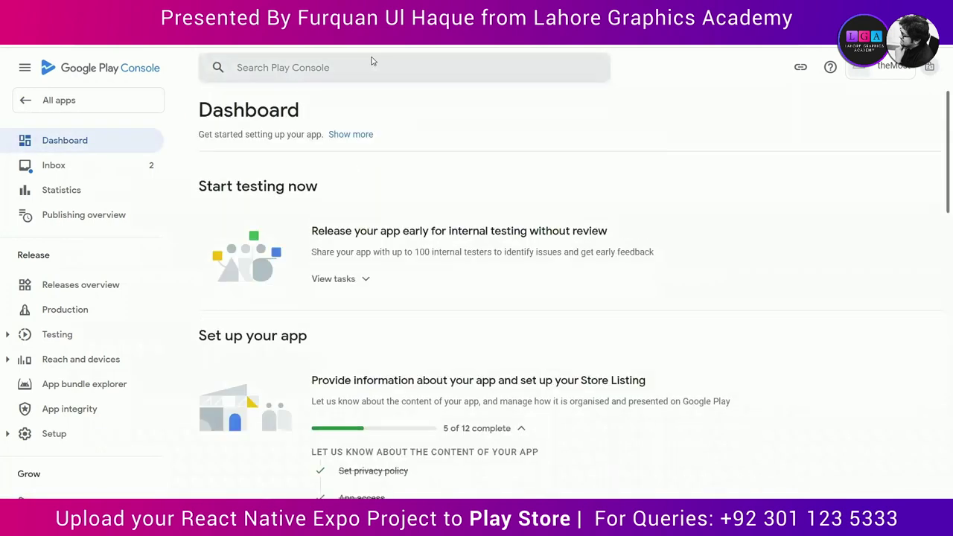
Step: Declare in News apps that the app is not a news app and save
{"action": "scroll", "coordinate": [475, 266], "scroll_direction": "down", "scroll_amount": 4}
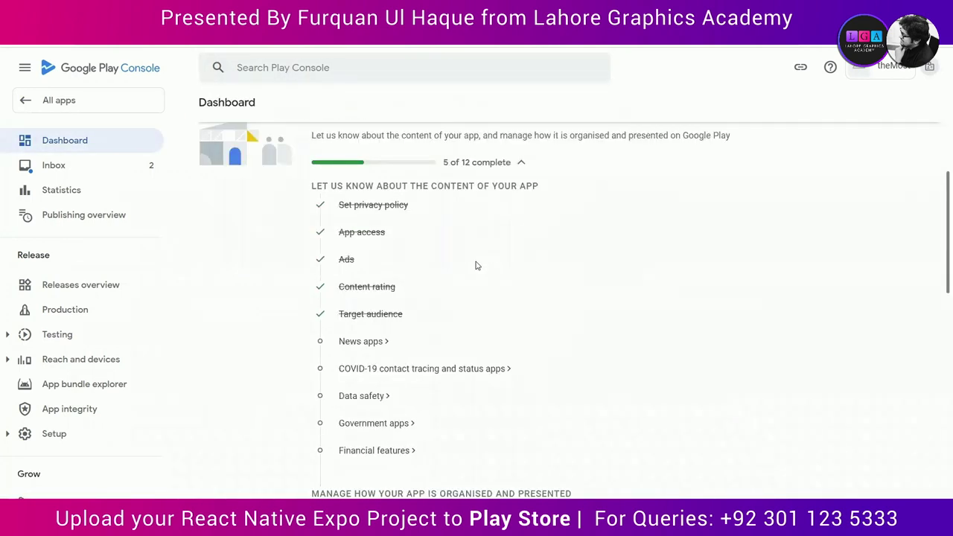
{"action": "left_click", "coordinate": [352, 312]}
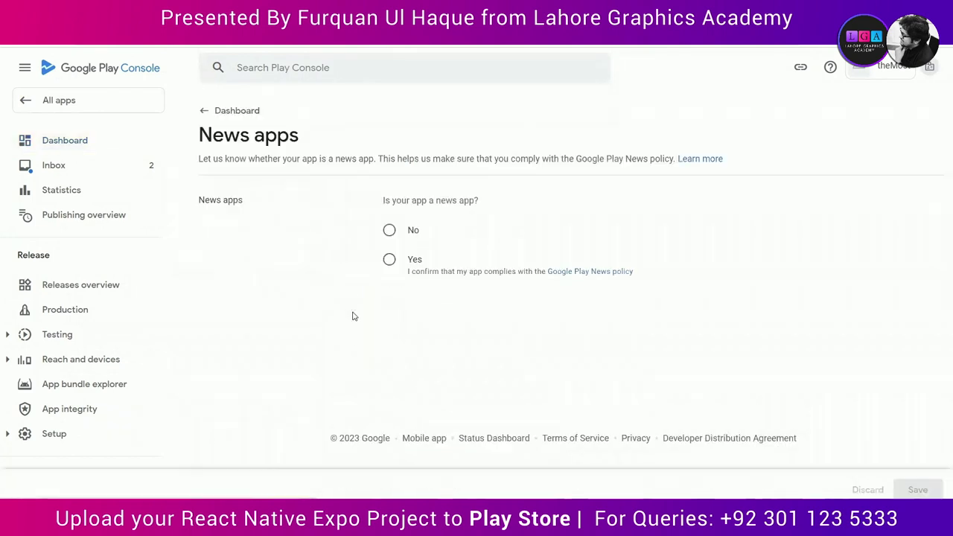
{"action": "left_click", "coordinate": [390, 232]}
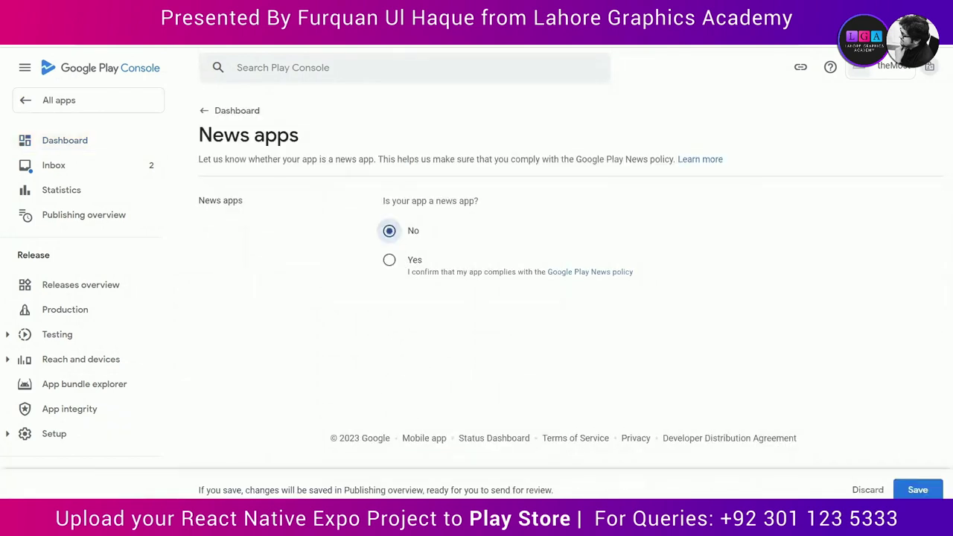
{"action": "left_click", "coordinate": [918, 490]}
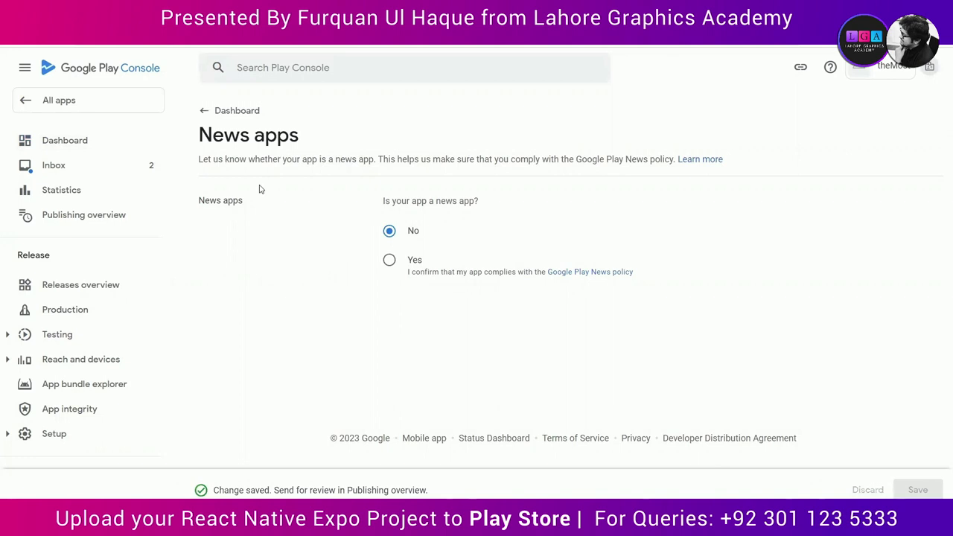
{"action": "left_click", "coordinate": [236, 113]}
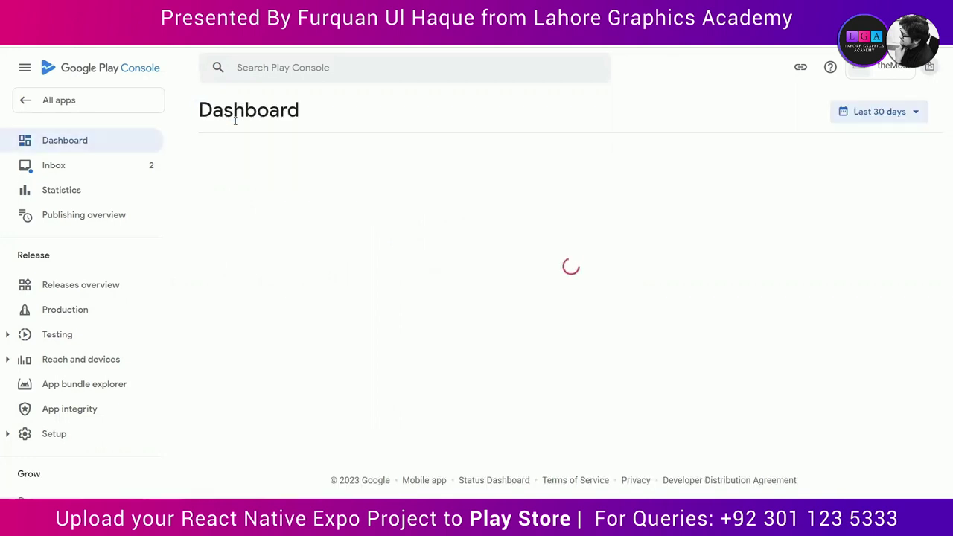
Step: Declare the app is not a COVID-19 contact tracing or status app, save, and return
{"action": "scroll", "coordinate": [355, 468], "scroll_direction": "down", "scroll_amount": 4}
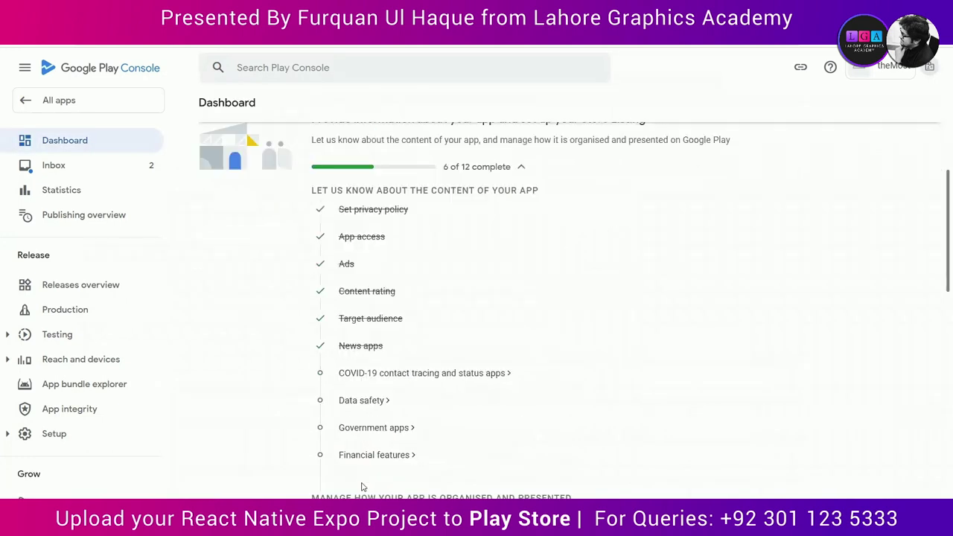
{"action": "left_click", "coordinate": [362, 374]}
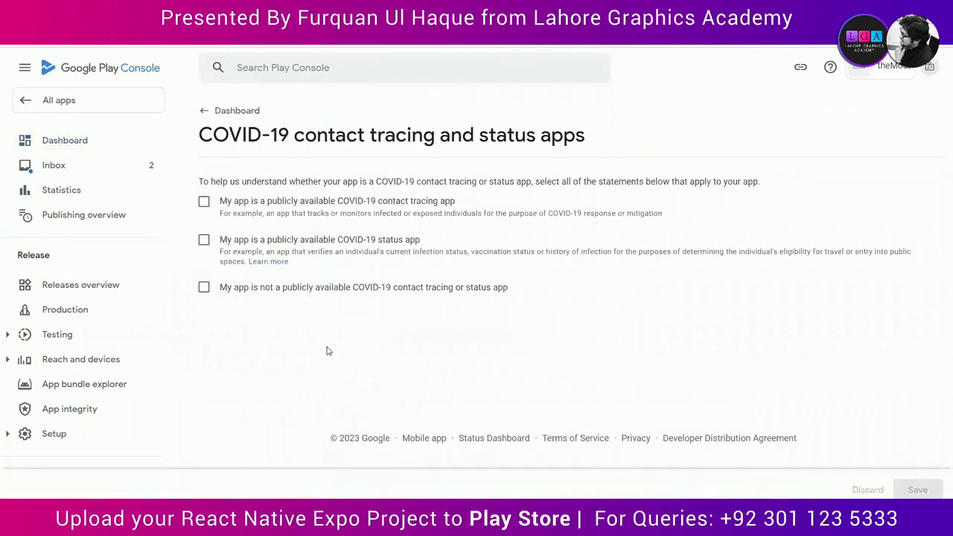
{"action": "left_click", "coordinate": [258, 294]}
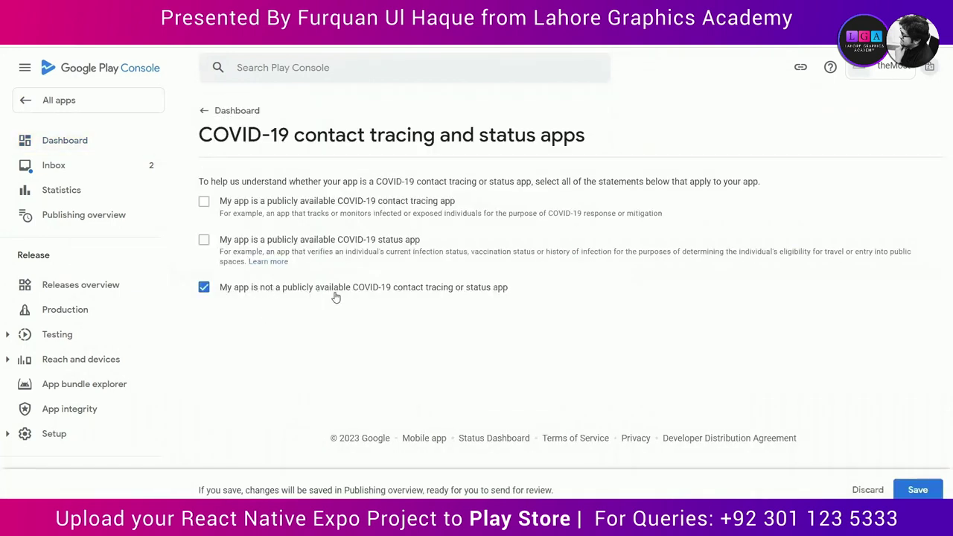
{"action": "left_click", "coordinate": [918, 490]}
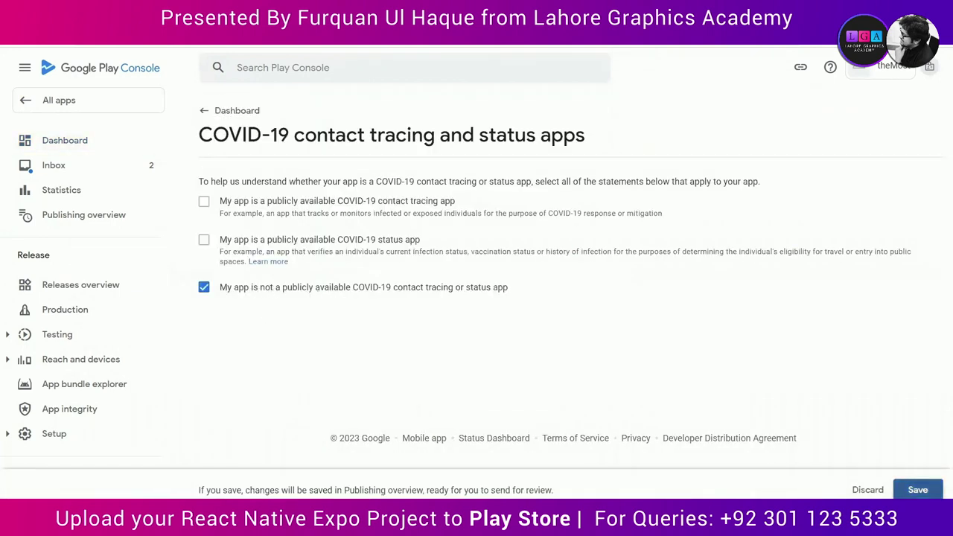
{"action": "left_click", "coordinate": [227, 111]}
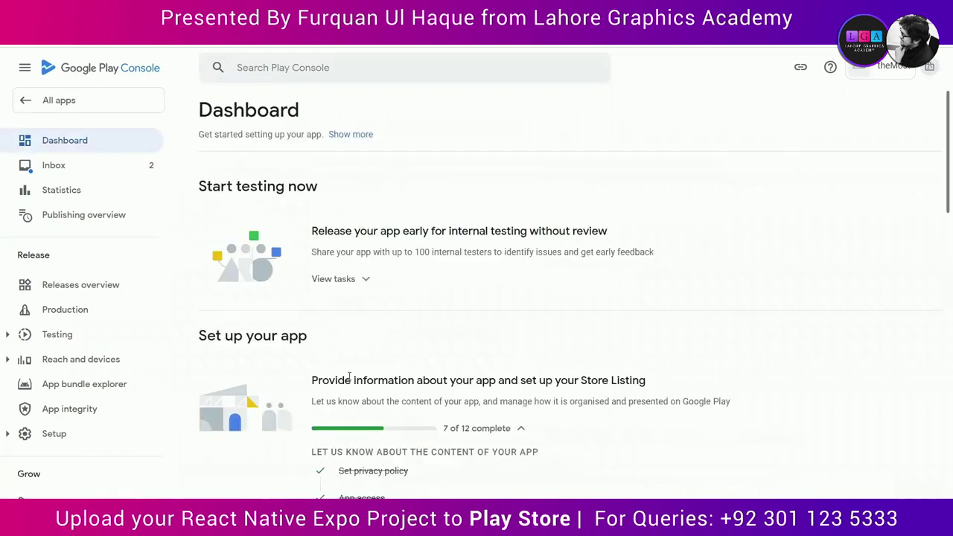
Step: Open the Data safety form, advance past the overview, and look up the required user data types
{"action": "scroll", "coordinate": [366, 382], "scroll_direction": "down", "scroll_amount": 4}
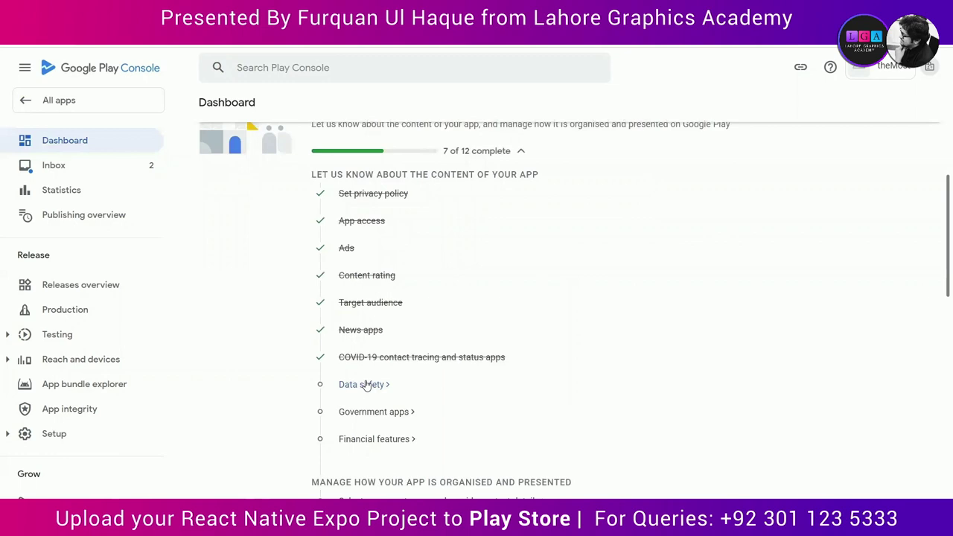
{"action": "left_click", "coordinate": [366, 385]}
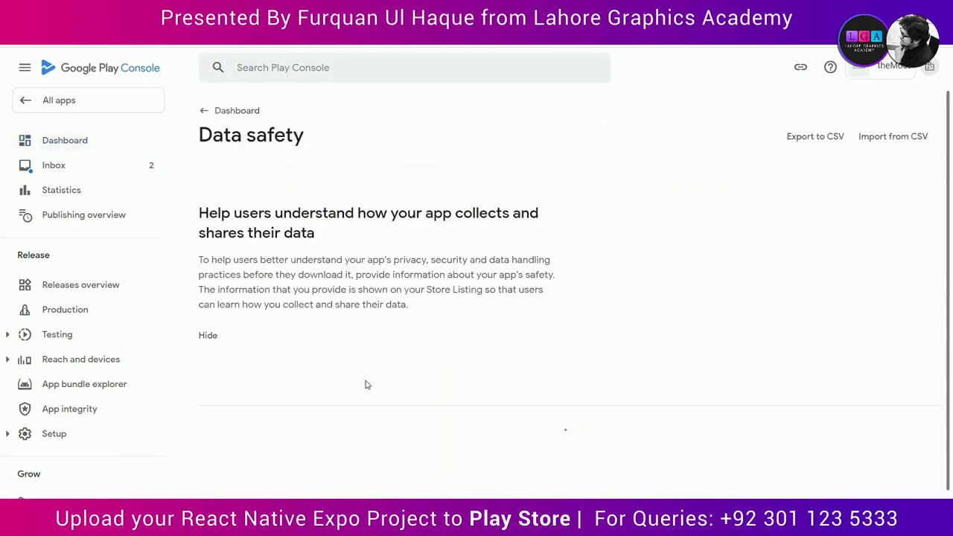
{"action": "scroll", "coordinate": [486, 364], "scroll_direction": "down", "scroll_amount": 8}
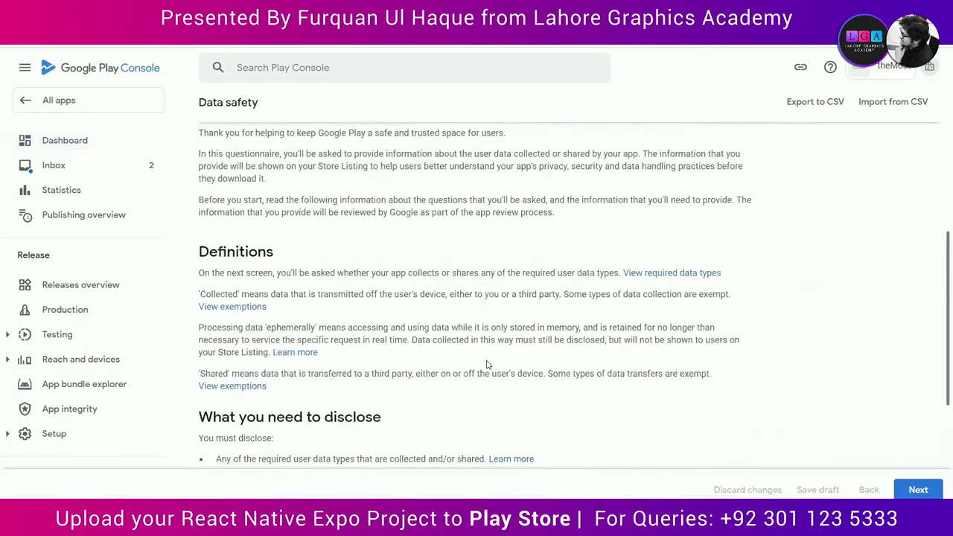
{"action": "scroll", "coordinate": [488, 365], "scroll_direction": "down", "scroll_amount": 2}
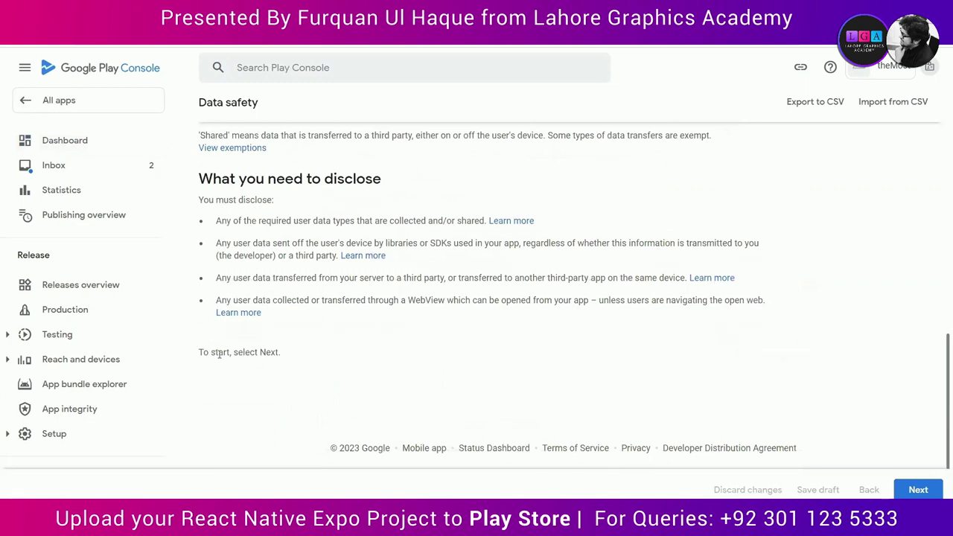
{"action": "left_click", "coordinate": [927, 492]}
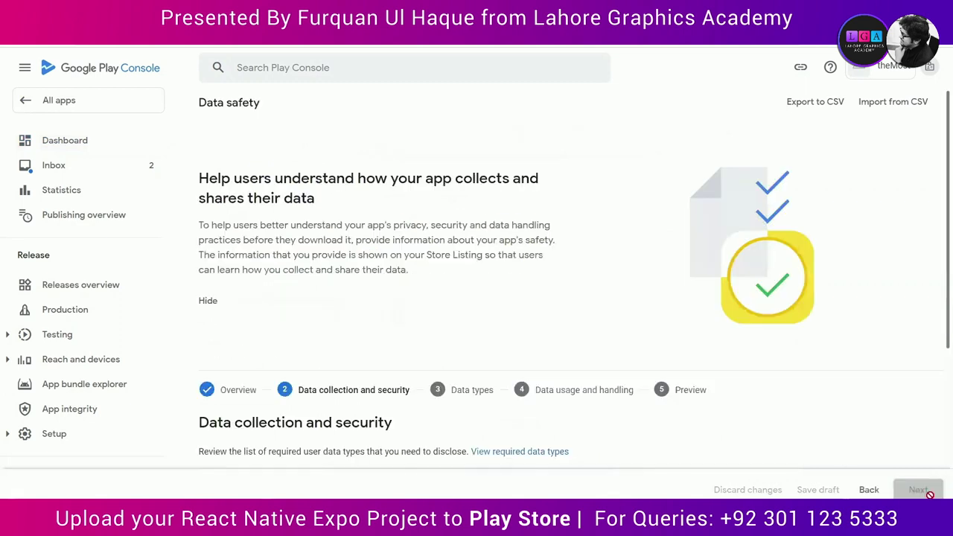
{"action": "scroll", "coordinate": [692, 460], "scroll_direction": "down", "scroll_amount": 3}
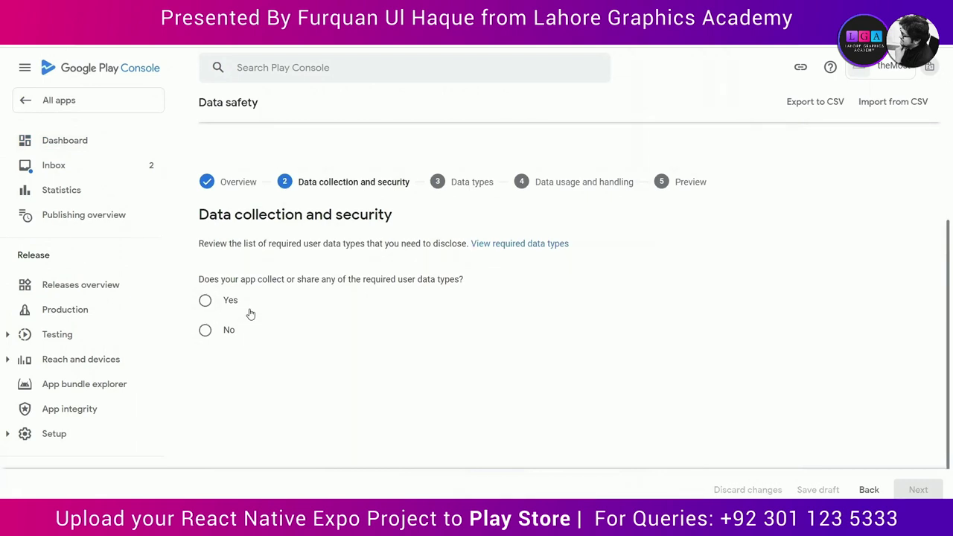
{"action": "left_click", "coordinate": [514, 244]}
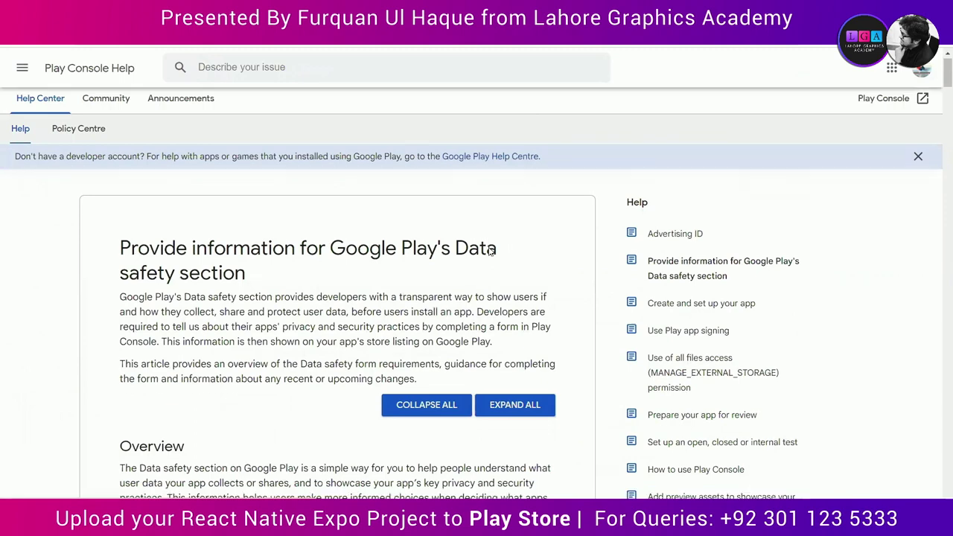
Step: Review the help article's required data types table, then declare the app collects or shares user data
{"action": "scroll", "coordinate": [491, 252], "scroll_direction": "down", "scroll_amount": 6}
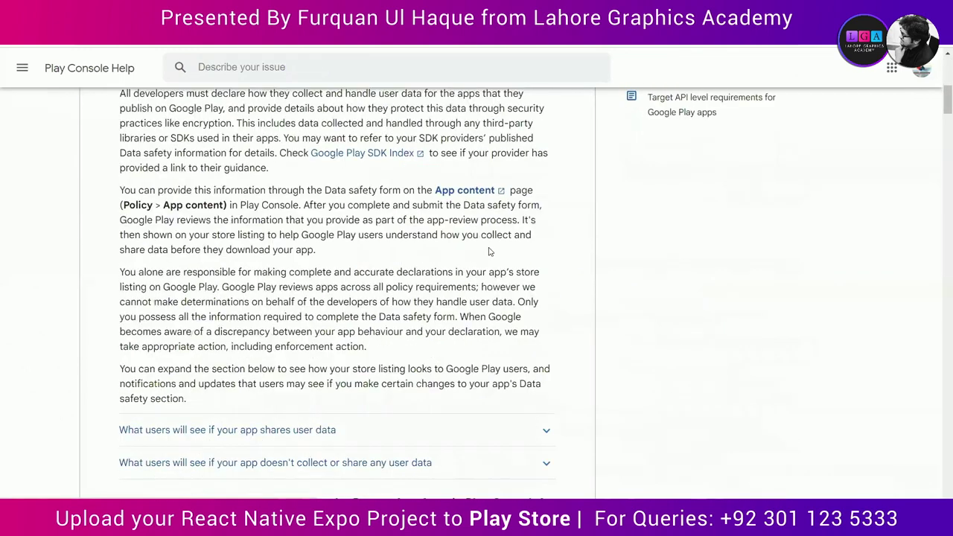
{"action": "scroll", "coordinate": [490, 252], "scroll_direction": "down", "scroll_amount": 5}
{"action": "scroll", "coordinate": [489, 252], "scroll_direction": "down", "scroll_amount": 8}
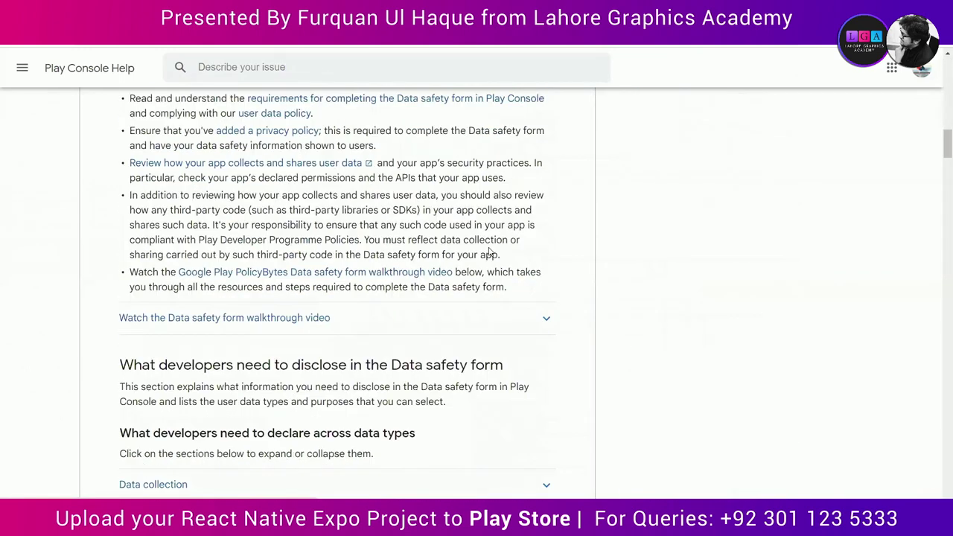
{"action": "scroll", "coordinate": [488, 252], "scroll_direction": "up", "scroll_amount": 3}
{"action": "scroll", "coordinate": [490, 252], "scroll_direction": "down", "scroll_amount": 7}
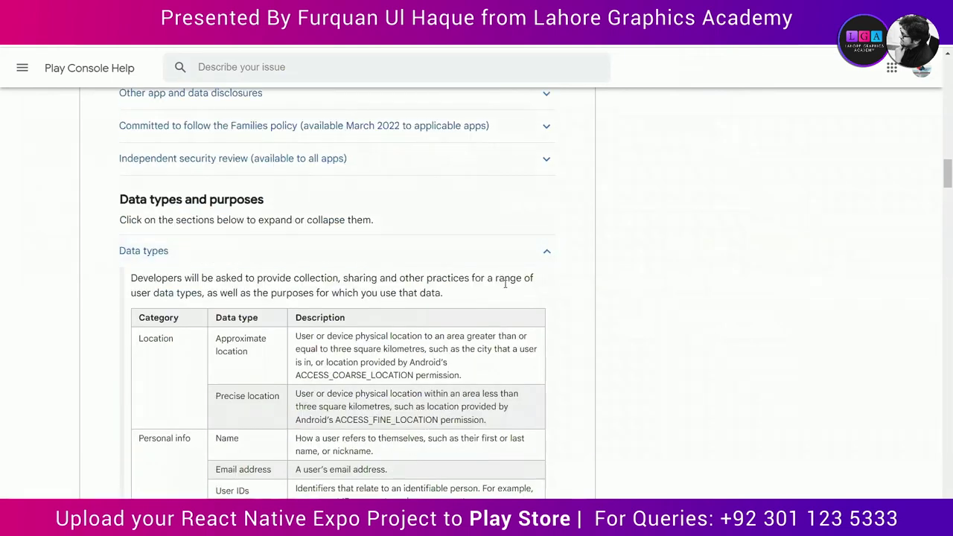
{"action": "scroll", "coordinate": [505, 283], "scroll_direction": "down", "scroll_amount": 2}
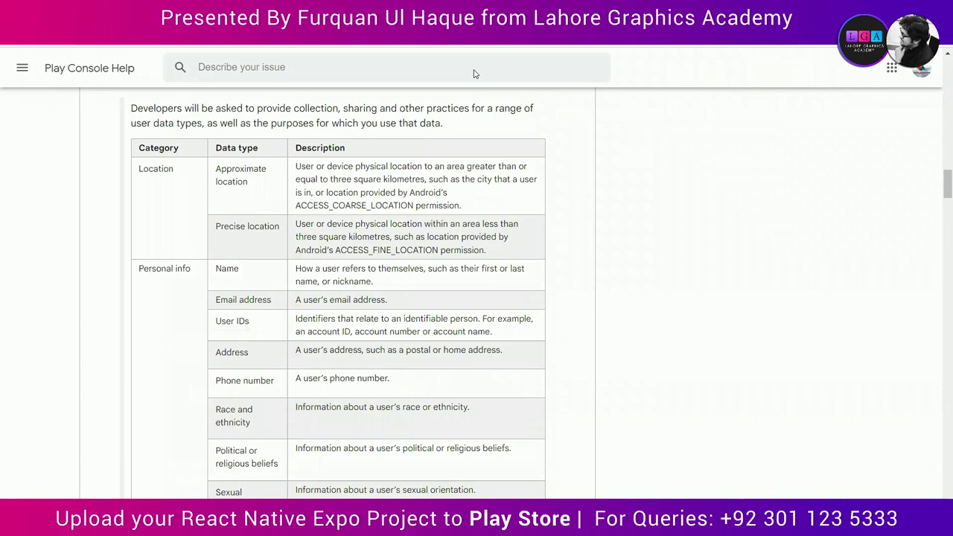
{"action": "key", "text": "ctrl+w"}
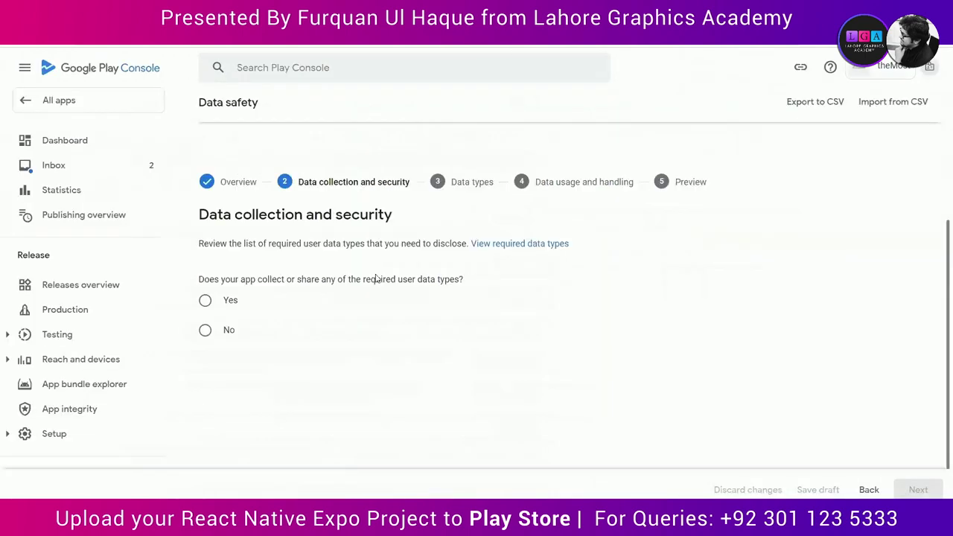
{"action": "left_click", "coordinate": [218, 308]}
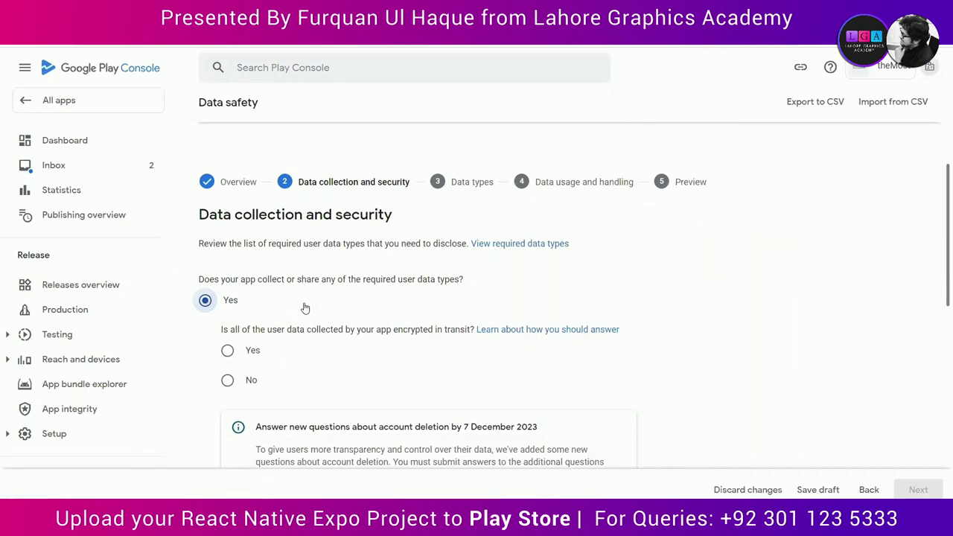
Step: Confirm collected data is encrypted in transit and that the app has no account creation
{"action": "scroll", "coordinate": [305, 308], "scroll_direction": "down", "scroll_amount": 1}
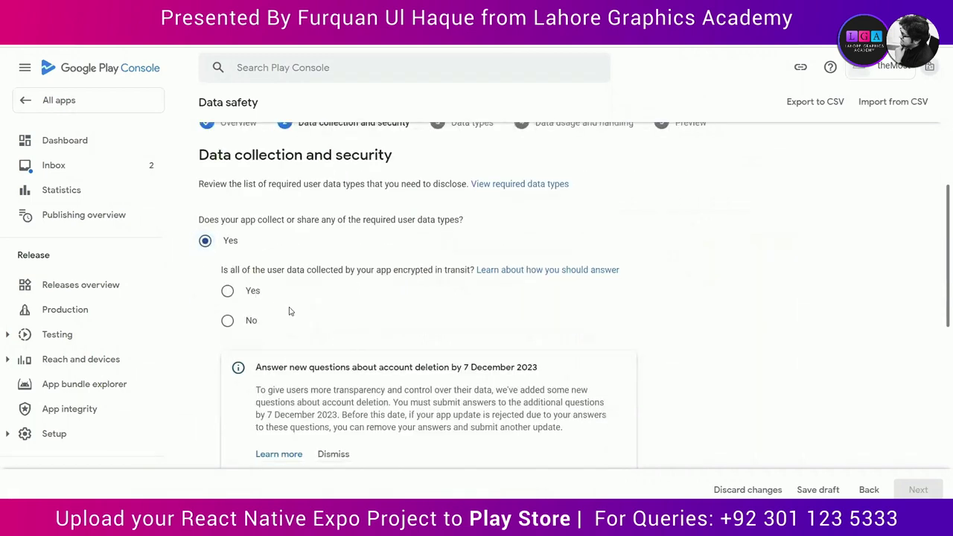
{"action": "left_click", "coordinate": [227, 290]}
{"action": "scroll", "coordinate": [334, 330], "scroll_direction": "down", "scroll_amount": 1}
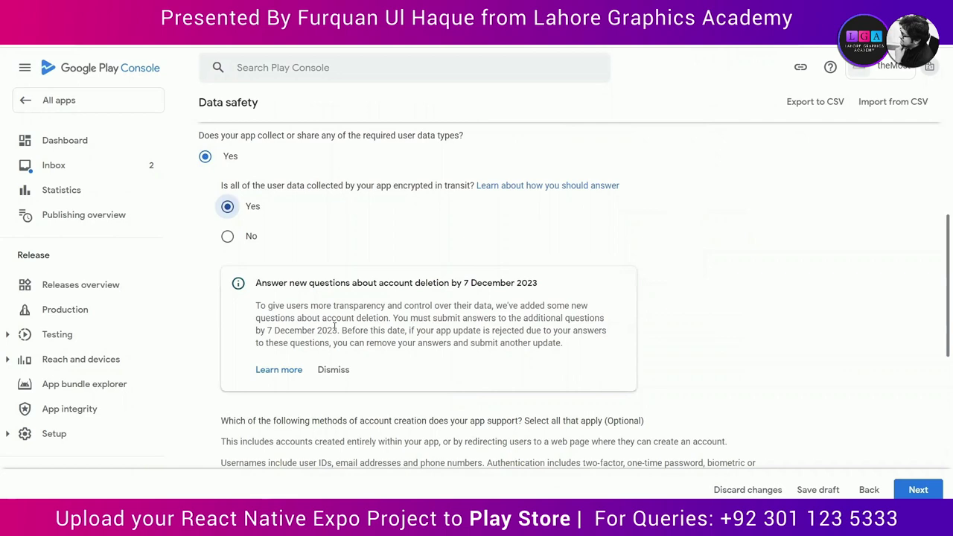
{"action": "scroll", "coordinate": [334, 326], "scroll_direction": "down", "scroll_amount": 2}
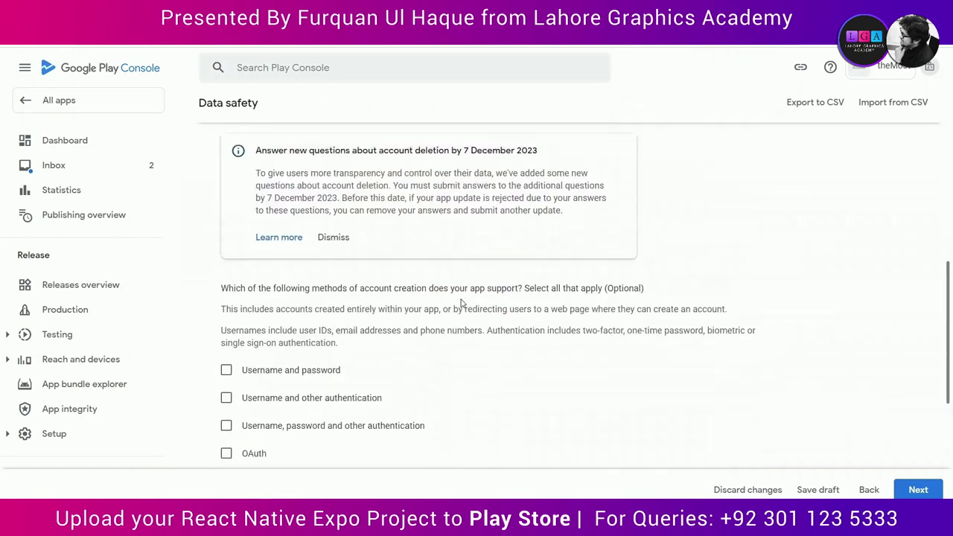
{"action": "scroll", "coordinate": [461, 304], "scroll_direction": "down", "scroll_amount": 1}
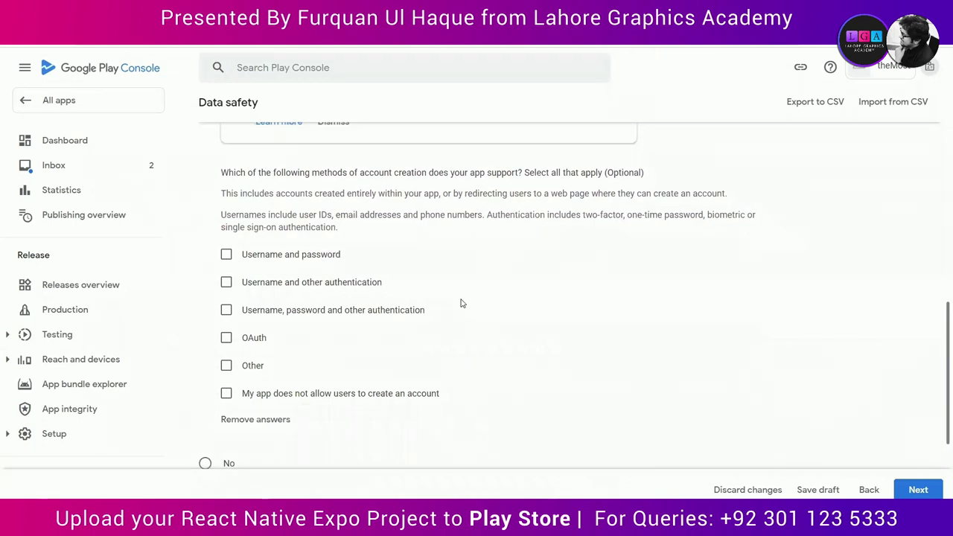
{"action": "left_click", "coordinate": [226, 393]}
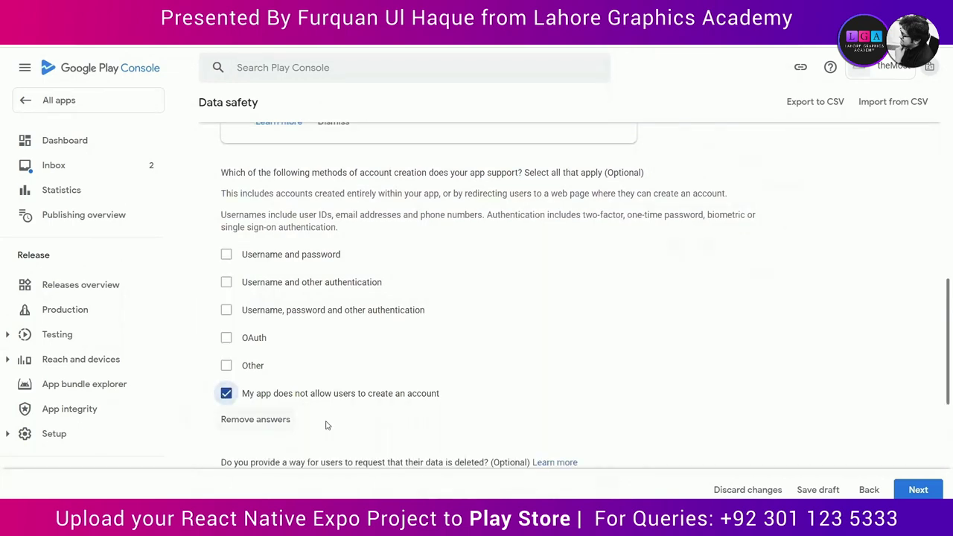
Step: State users cannot request deletion but data is auto-deleted within 90 days, and continue to Data types
{"action": "scroll", "coordinate": [325, 425], "scroll_direction": "down", "scroll_amount": 1}
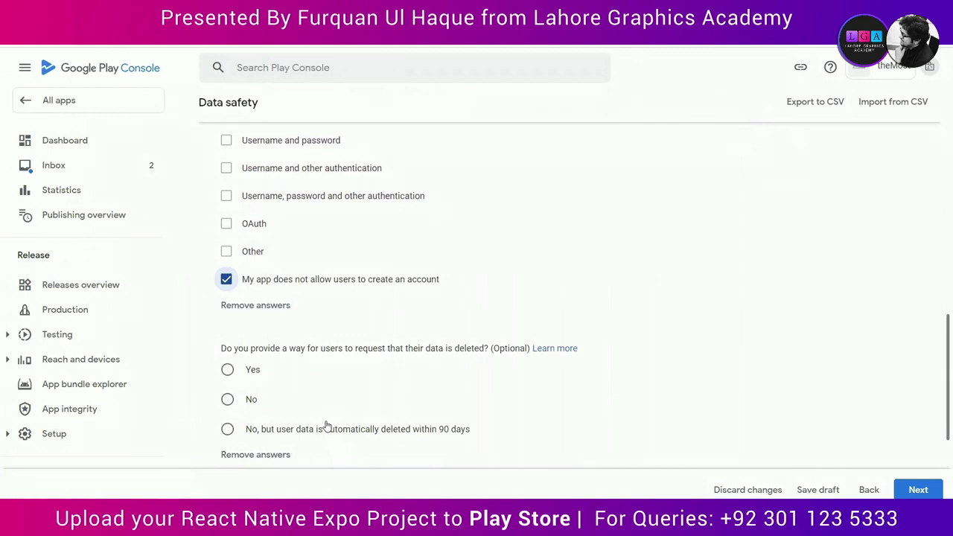
{"action": "left_click", "coordinate": [259, 408]}
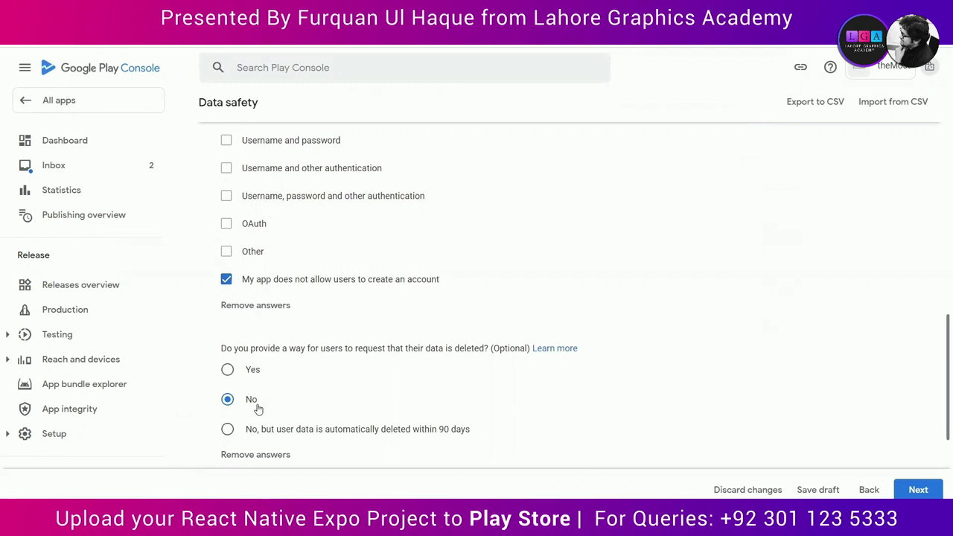
{"action": "left_click", "coordinate": [228, 429]}
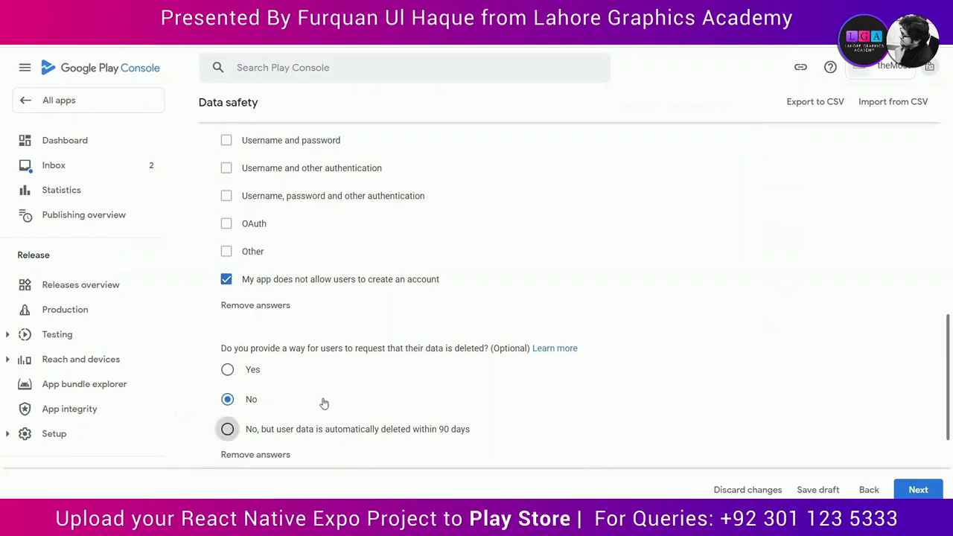
{"action": "scroll", "coordinate": [324, 403], "scroll_direction": "down", "scroll_amount": 2}
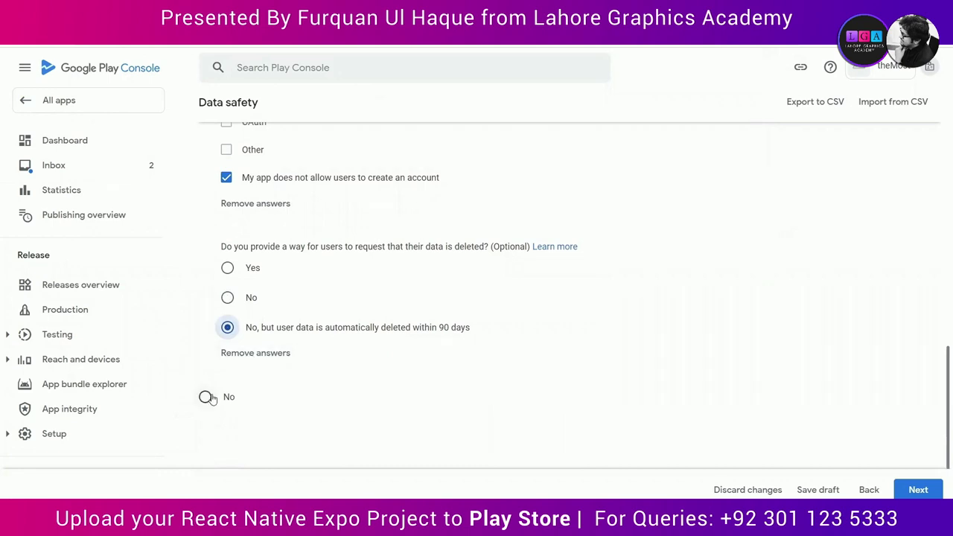
{"action": "scroll", "coordinate": [251, 421], "scroll_direction": "up", "scroll_amount": 5}
{"action": "scroll", "coordinate": [252, 421], "scroll_direction": "down", "scroll_amount": 6}
{"action": "left_click", "coordinate": [938, 491]}
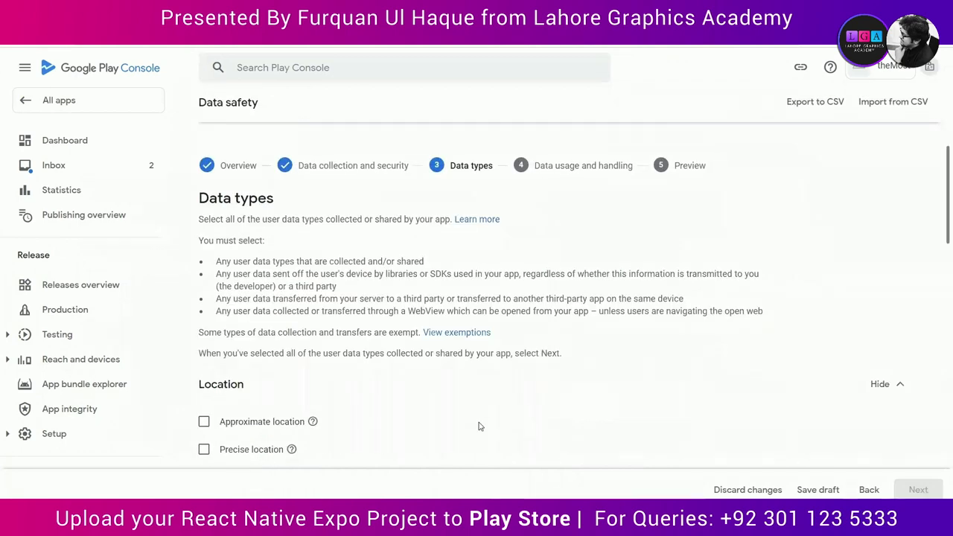
Step: Tick Name and Phone number under Personal info as collected data, then continue
{"action": "scroll", "coordinate": [386, 386], "scroll_direction": "down", "scroll_amount": 2}
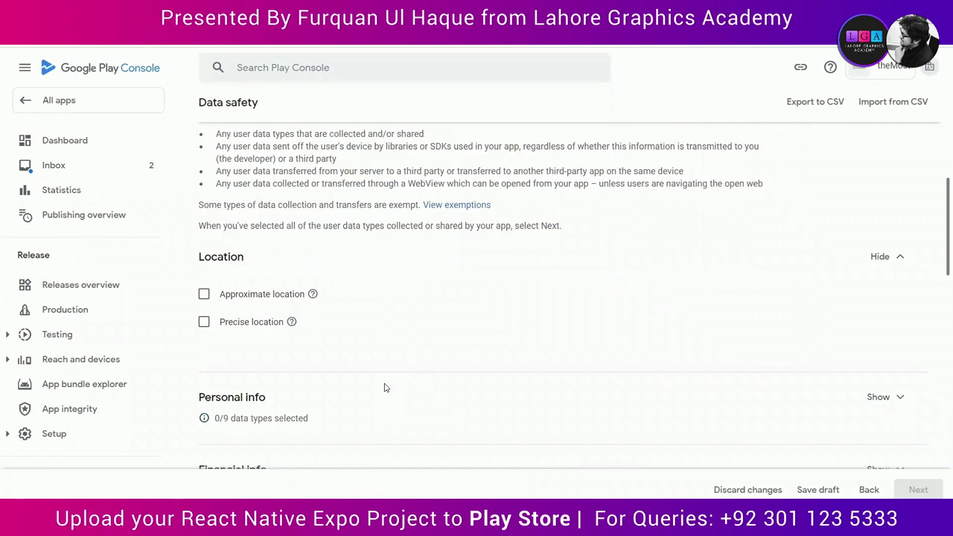
{"action": "scroll", "coordinate": [386, 388], "scroll_direction": "down", "scroll_amount": 2}
{"action": "left_click", "coordinate": [879, 290]}
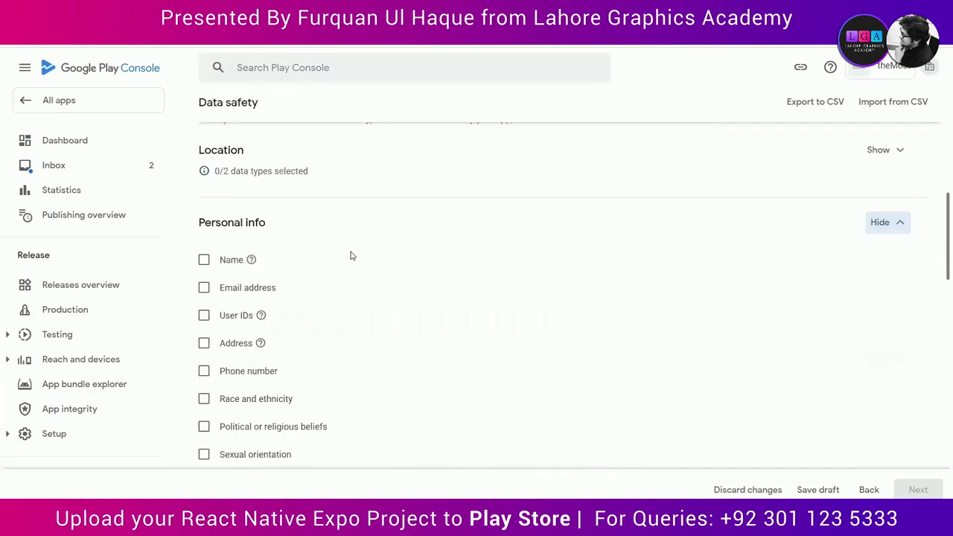
{"action": "left_click", "coordinate": [203, 260]}
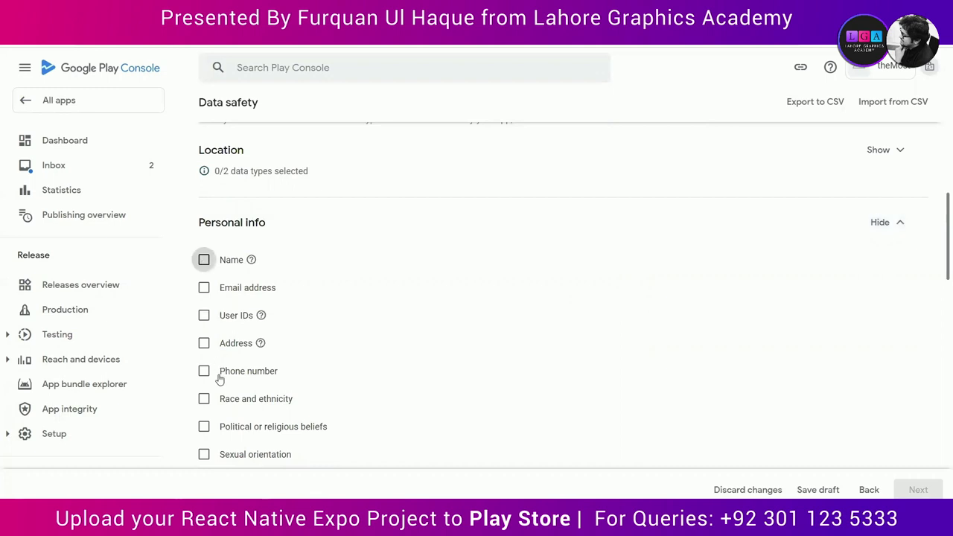
{"action": "left_click", "coordinate": [204, 371]}
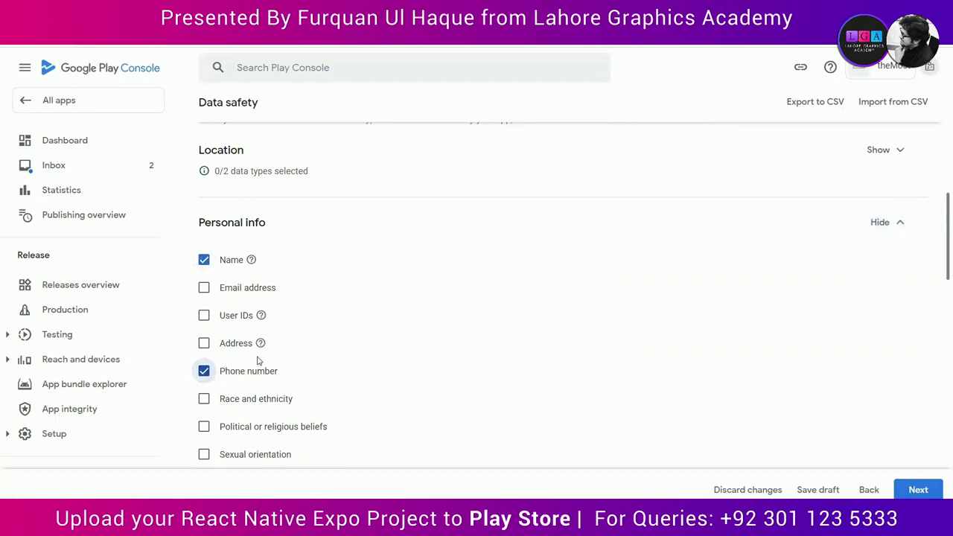
{"action": "scroll", "coordinate": [364, 297], "scroll_direction": "down", "scroll_amount": 1}
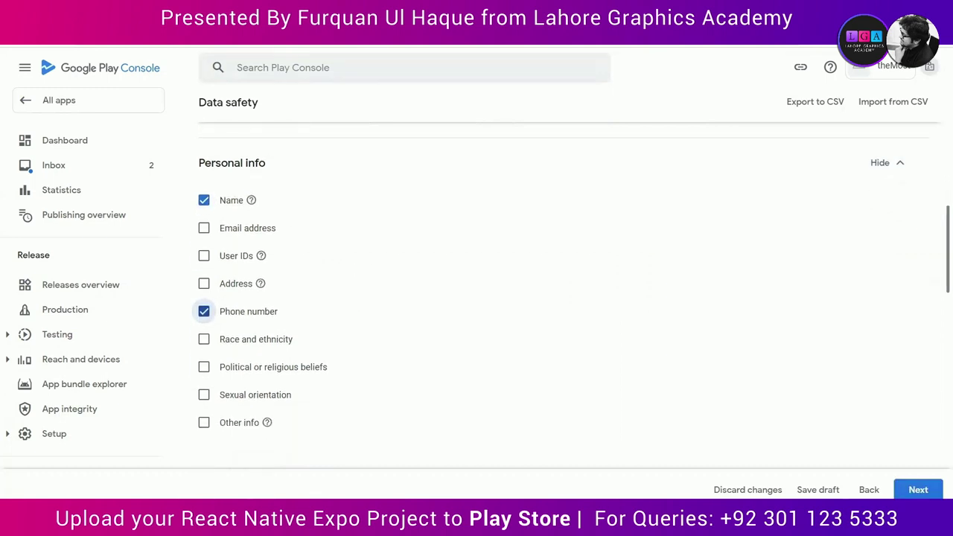
{"action": "scroll", "coordinate": [417, 415], "scroll_direction": "down", "scroll_amount": 3}
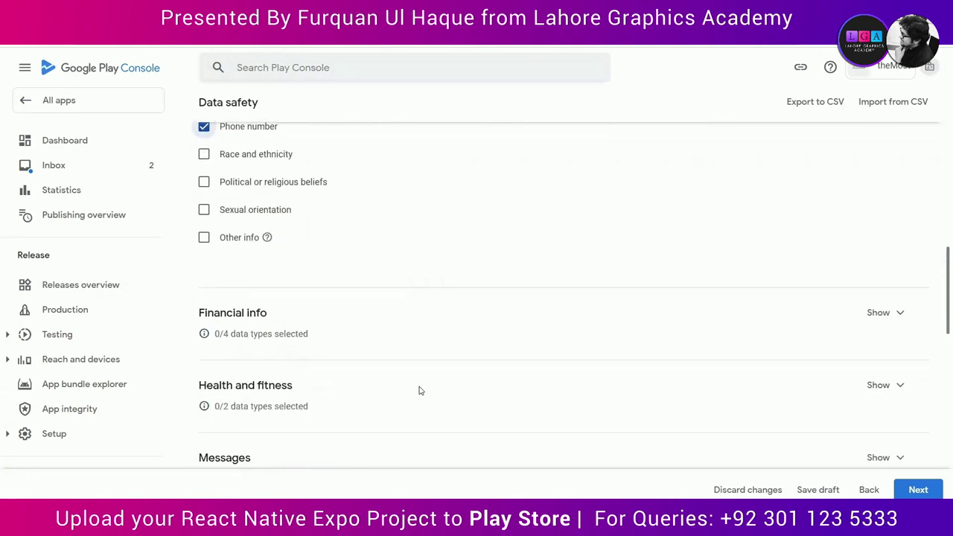
{"action": "scroll", "coordinate": [419, 390], "scroll_direction": "down", "scroll_amount": 3}
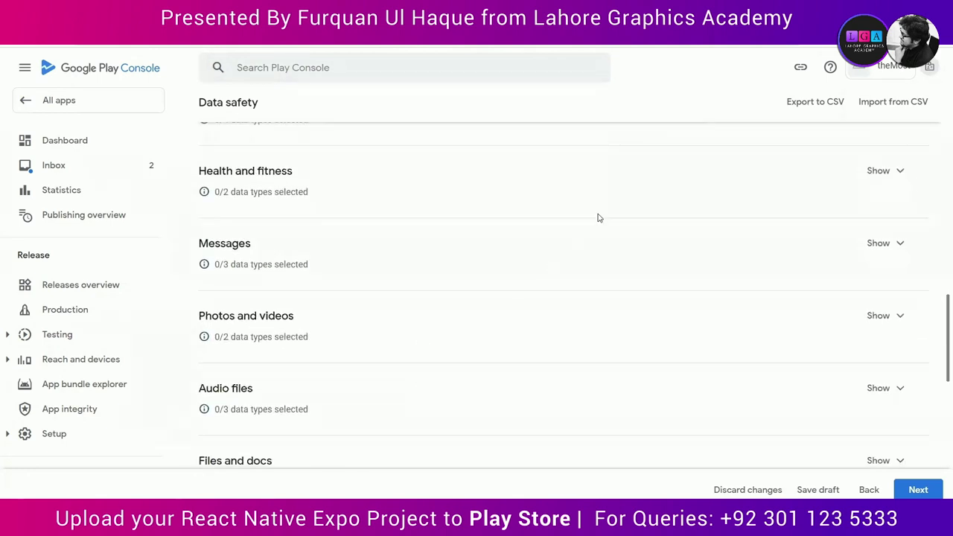
{"action": "scroll", "coordinate": [885, 247], "scroll_direction": "down", "scroll_amount": 2}
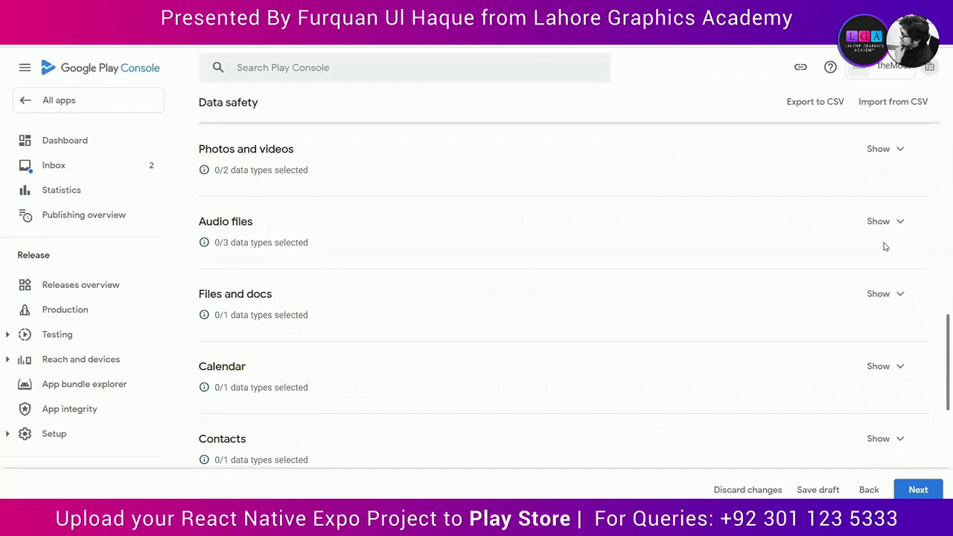
{"action": "scroll", "coordinate": [811, 387], "scroll_direction": "up", "scroll_amount": 3}
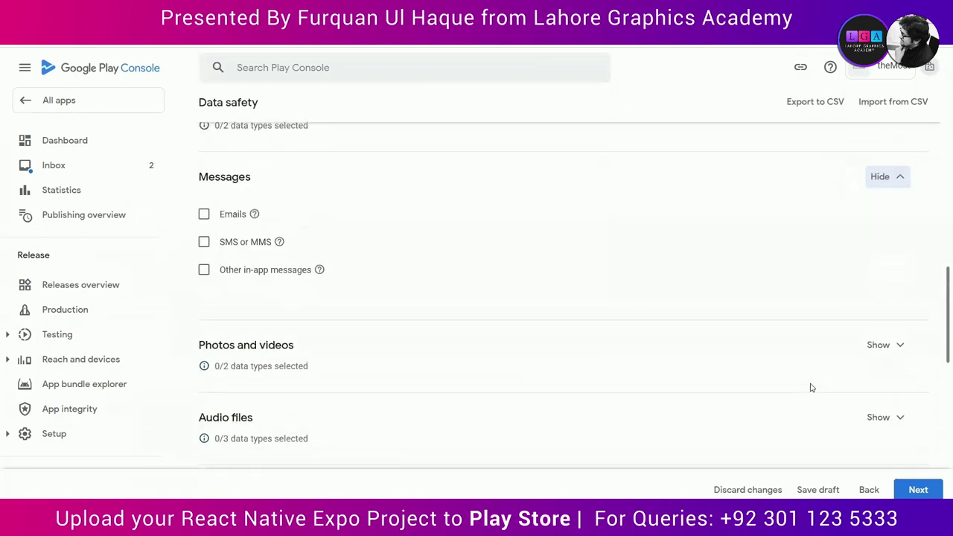
{"action": "scroll", "coordinate": [812, 387], "scroll_direction": "down", "scroll_amount": 10}
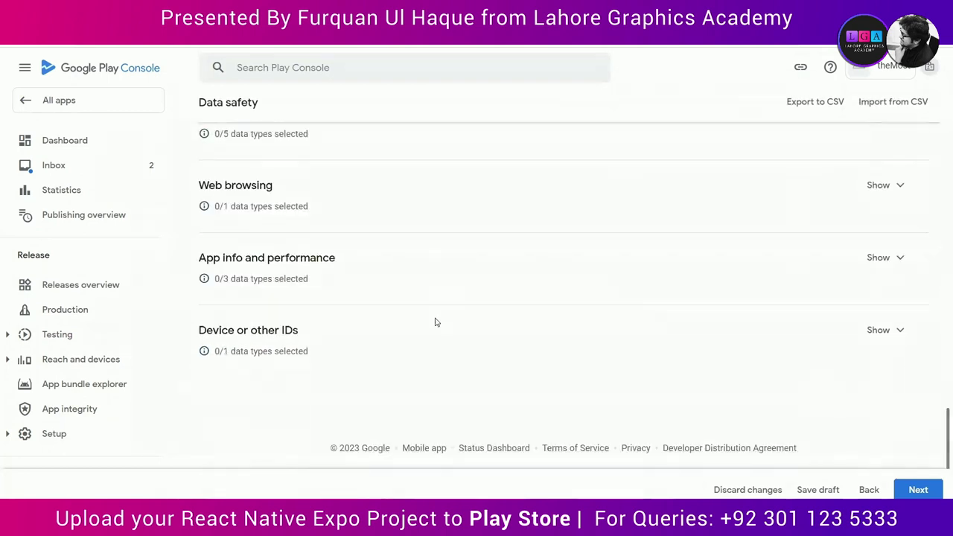
{"action": "left_click", "coordinate": [918, 489]}
{"action": "scroll", "coordinate": [543, 358], "scroll_direction": "down", "scroll_amount": 4}
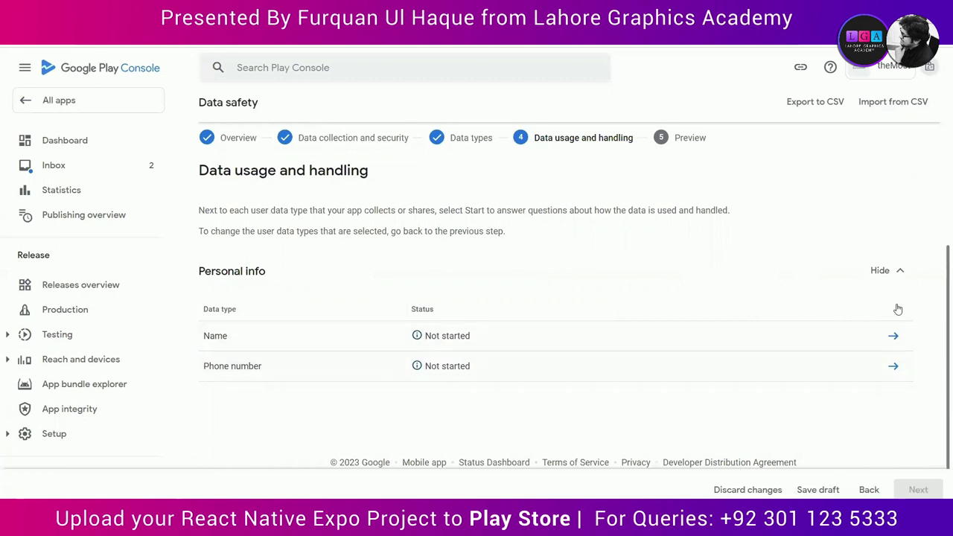
Step: Answer Name as collected, ephemeral, required and used for App functionality, then save
{"action": "left_click", "coordinate": [893, 336]}
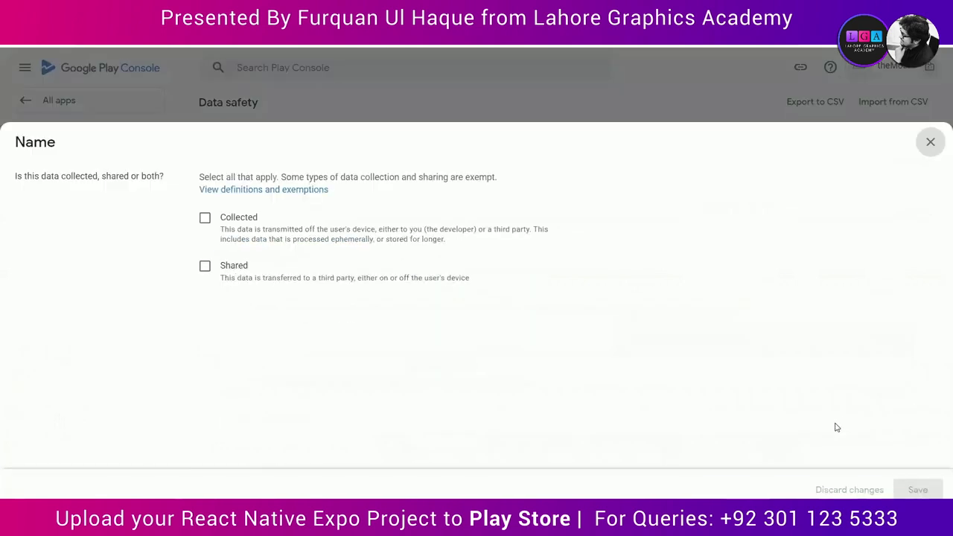
{"action": "left_click", "coordinate": [205, 217]}
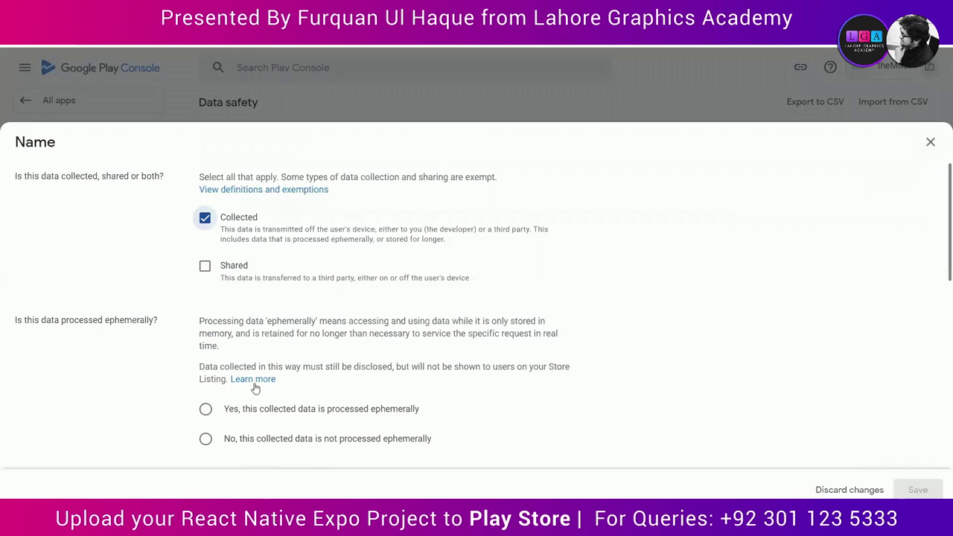
{"action": "scroll", "coordinate": [395, 340], "scroll_direction": "down", "scroll_amount": 3}
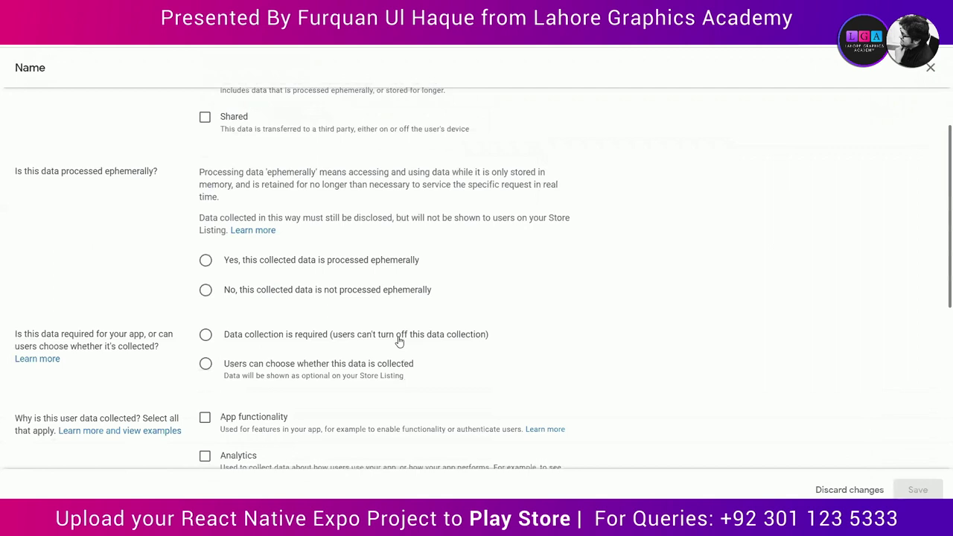
{"action": "left_click", "coordinate": [205, 260]}
{"action": "scroll", "coordinate": [206, 291], "scroll_direction": "down", "scroll_amount": 1}
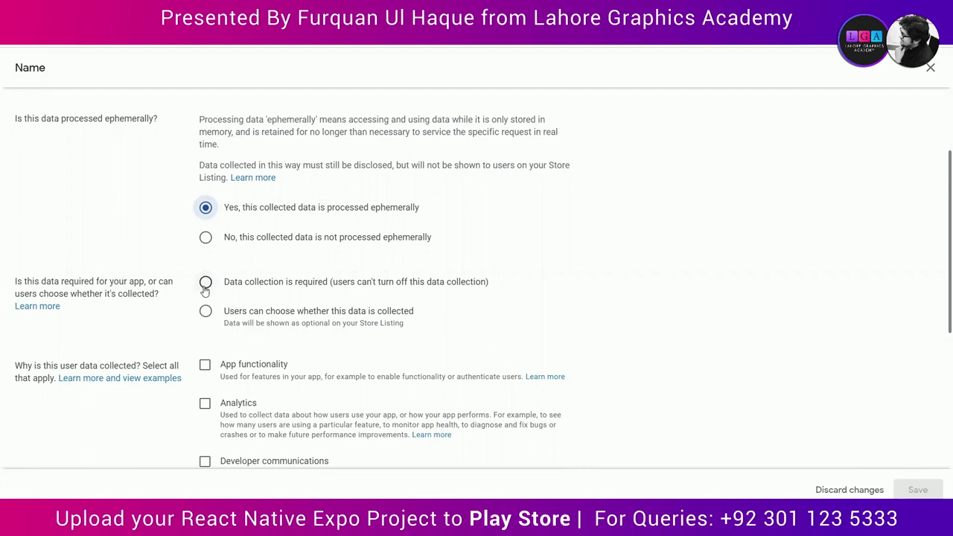
{"action": "left_click", "coordinate": [206, 289]}
{"action": "scroll", "coordinate": [170, 353], "scroll_direction": "down", "scroll_amount": 1}
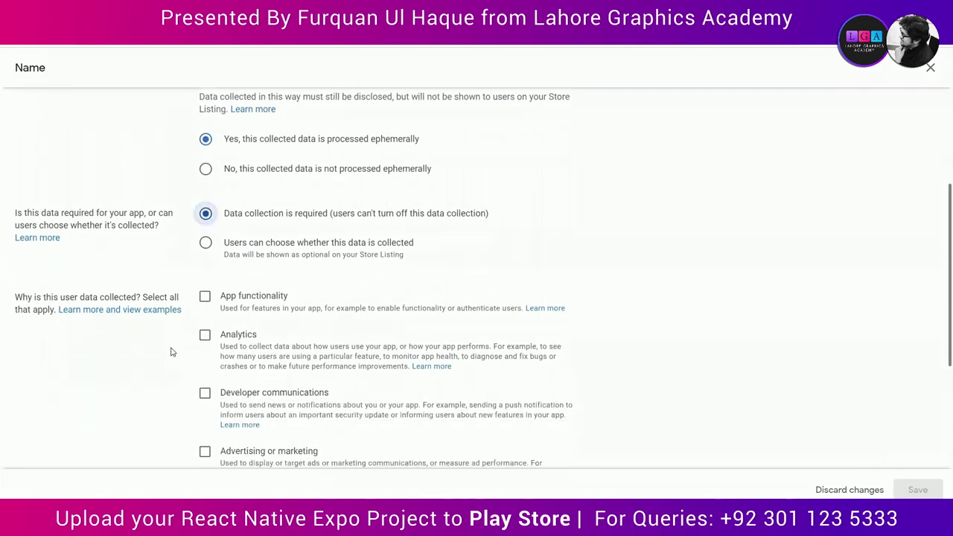
{"action": "scroll", "coordinate": [171, 352], "scroll_direction": "down", "scroll_amount": 1}
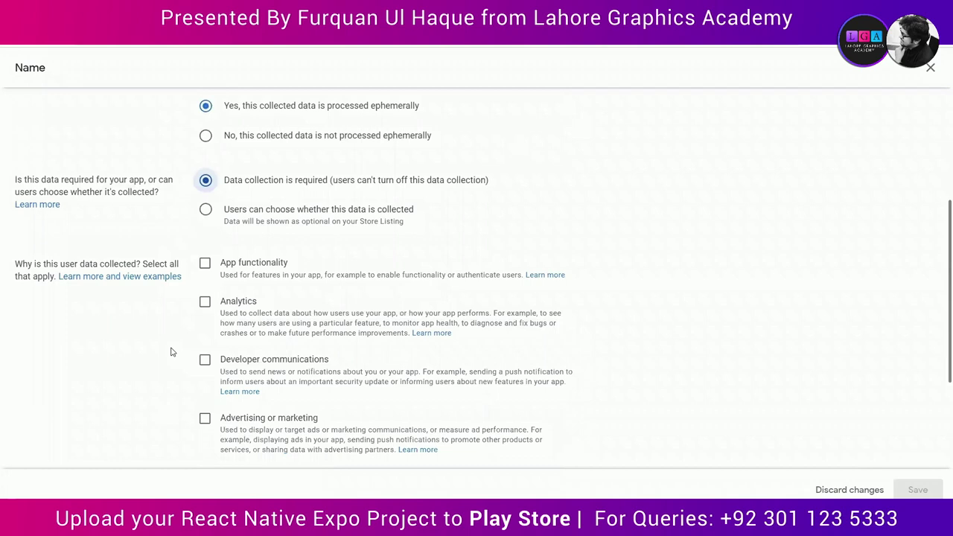
{"action": "left_click", "coordinate": [206, 265]}
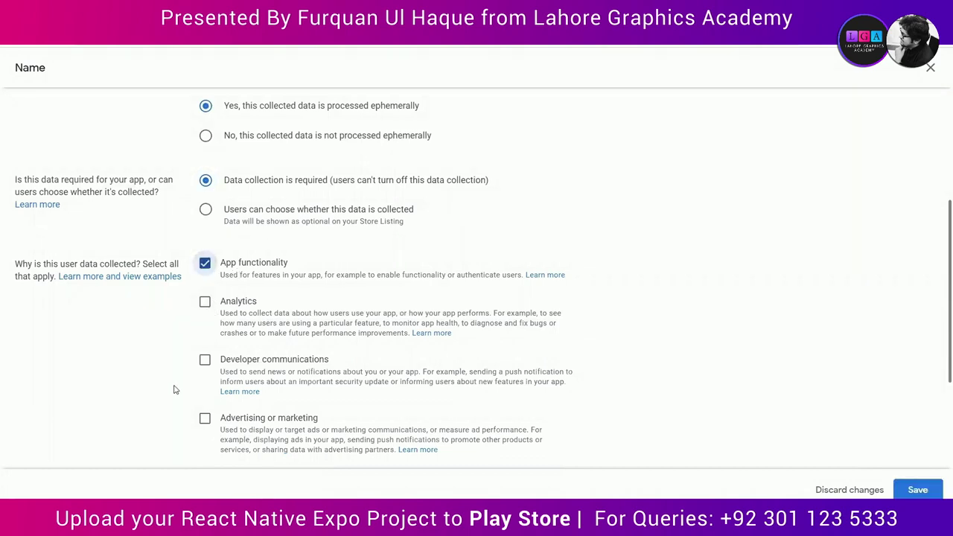
{"action": "scroll", "coordinate": [174, 389], "scroll_direction": "down", "scroll_amount": 5}
{"action": "left_click", "coordinate": [918, 489]}
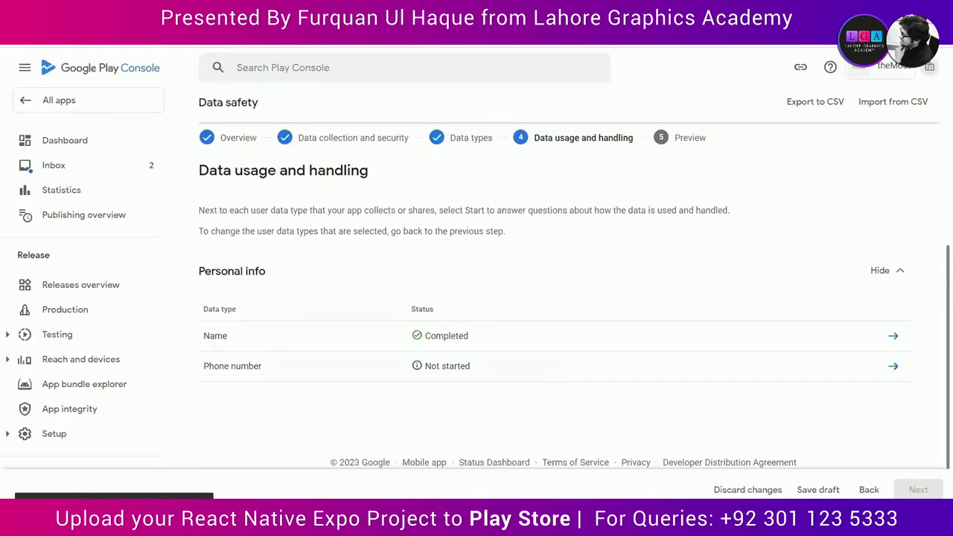
{"action": "left_click", "coordinate": [893, 366]}
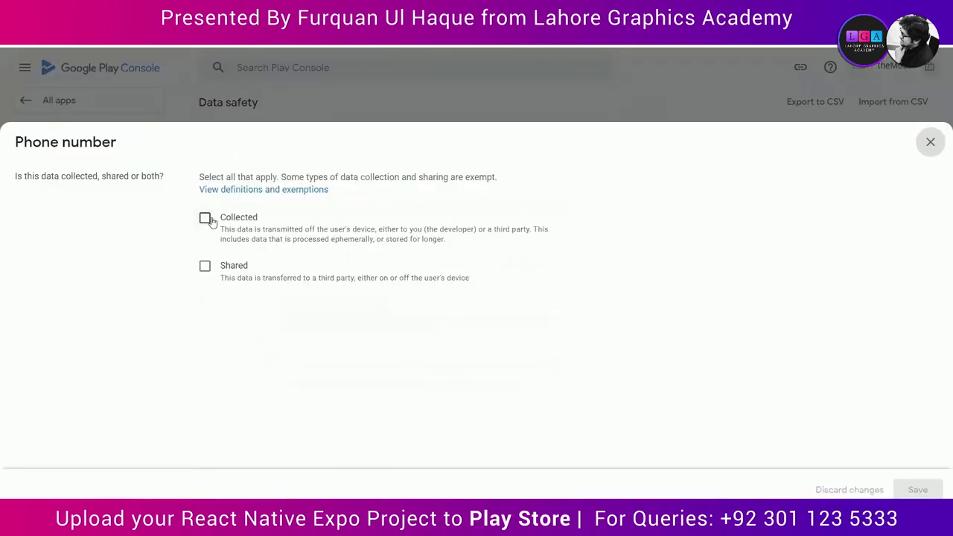
Step: Mark Phone number as collected, ephemeral, required and used for App functionality, and save it
{"action": "left_click", "coordinate": [205, 217]}
{"action": "scroll", "coordinate": [235, 432], "scroll_direction": "down", "scroll_amount": 3}
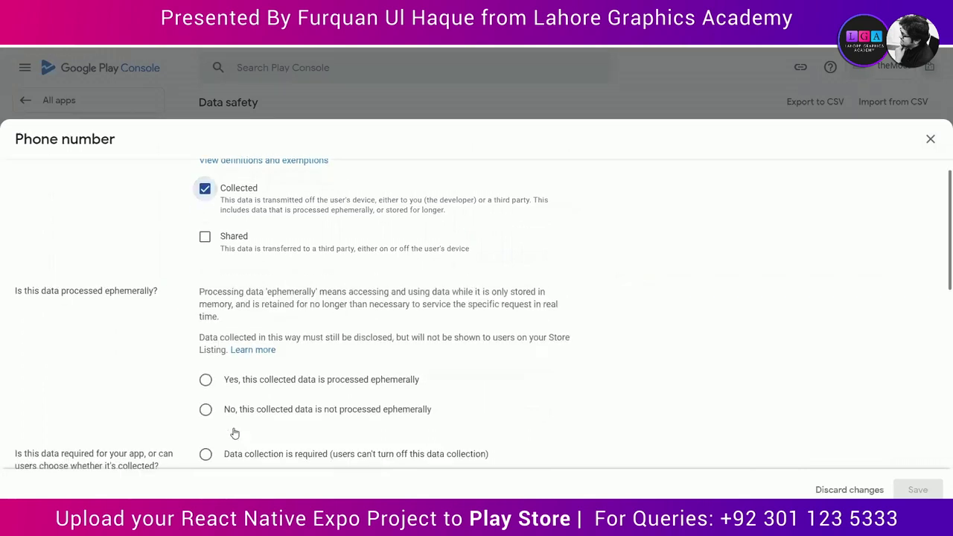
{"action": "left_click", "coordinate": [205, 228]}
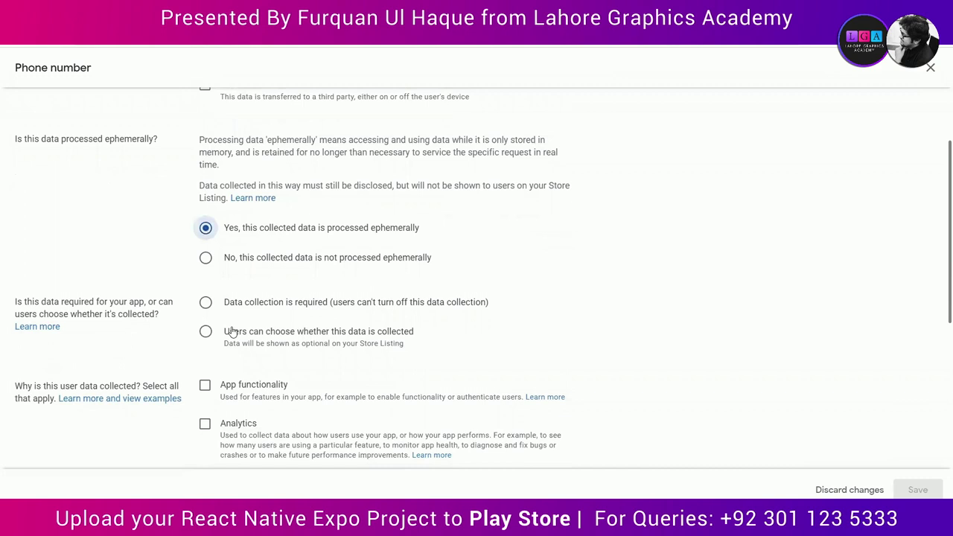
{"action": "left_click", "coordinate": [206, 302]}
{"action": "left_click", "coordinate": [214, 384]}
{"action": "left_click", "coordinate": [918, 490]}
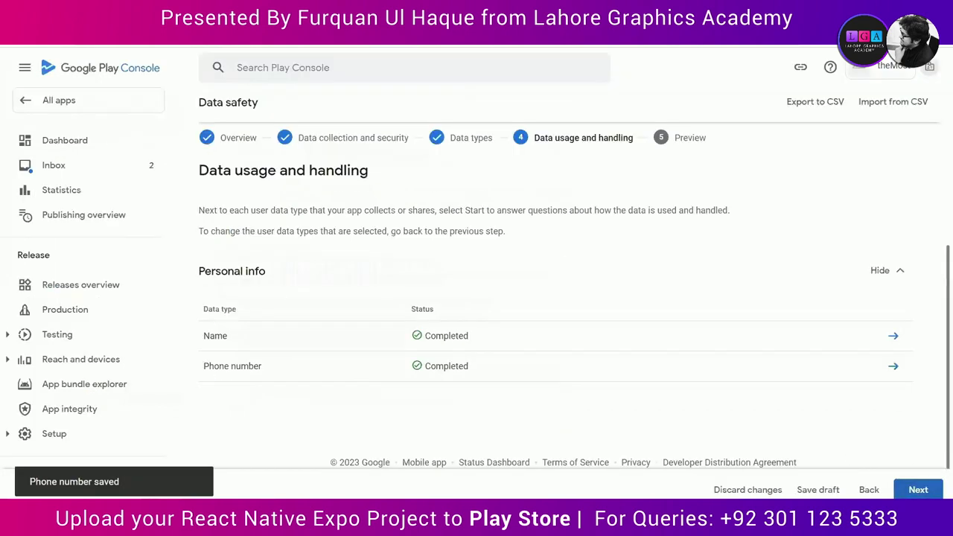
Step: Advance to the Data safety preview and save the whole declaration
{"action": "left_click", "coordinate": [917, 492]}
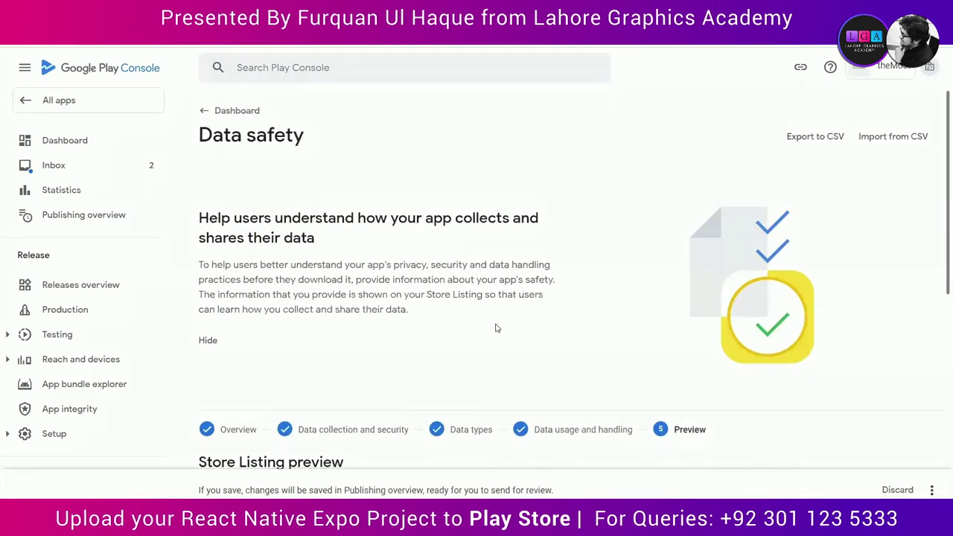
{"action": "scroll", "coordinate": [497, 328], "scroll_direction": "down", "scroll_amount": 6}
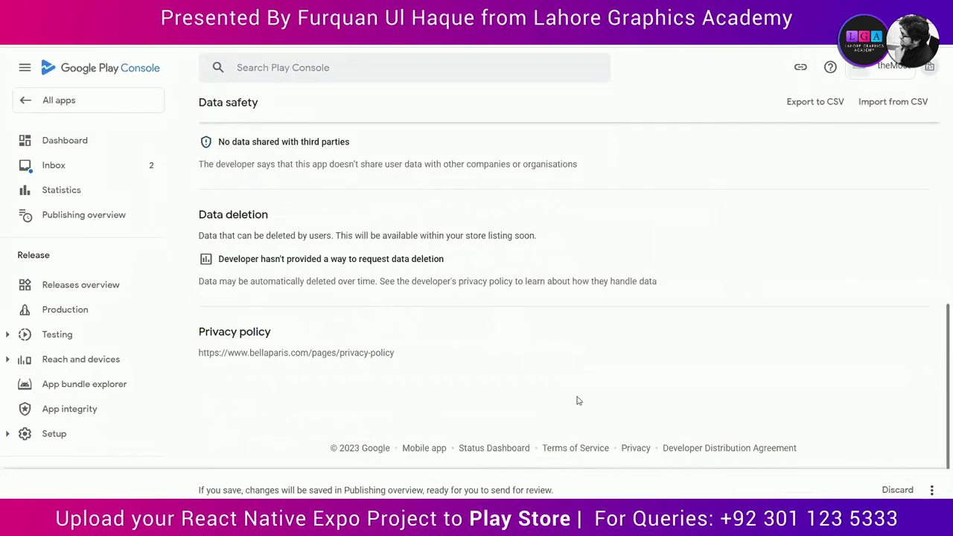
{"action": "scroll", "coordinate": [456, 367], "scroll_direction": "up", "scroll_amount": 8}
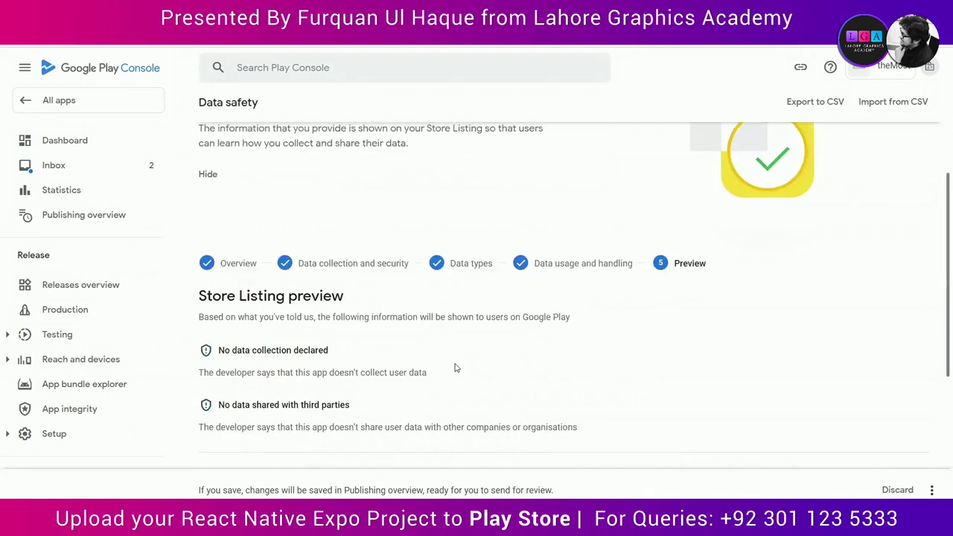
{"action": "scroll", "coordinate": [456, 367], "scroll_direction": "down", "scroll_amount": 8}
{"action": "left_click", "coordinate": [932, 490]}
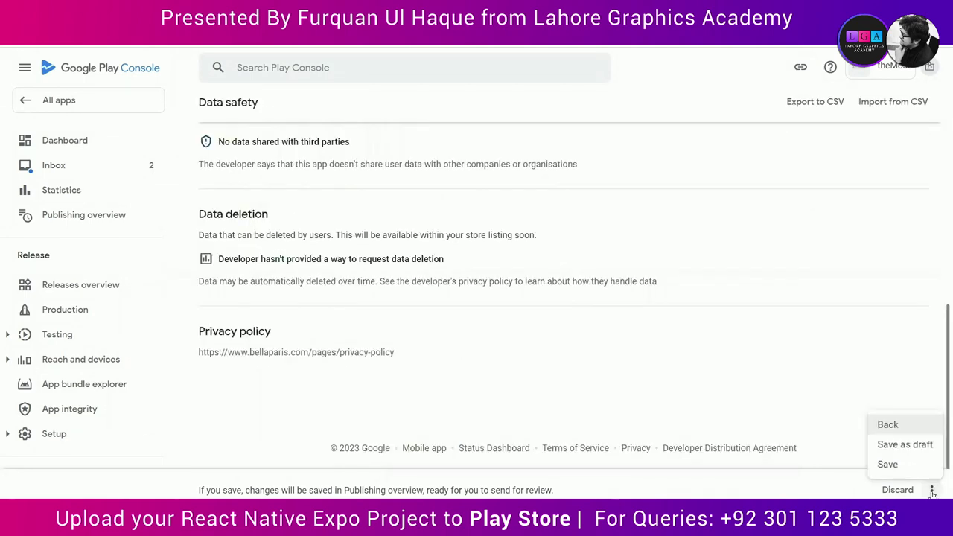
{"action": "left_click", "coordinate": [895, 467]}
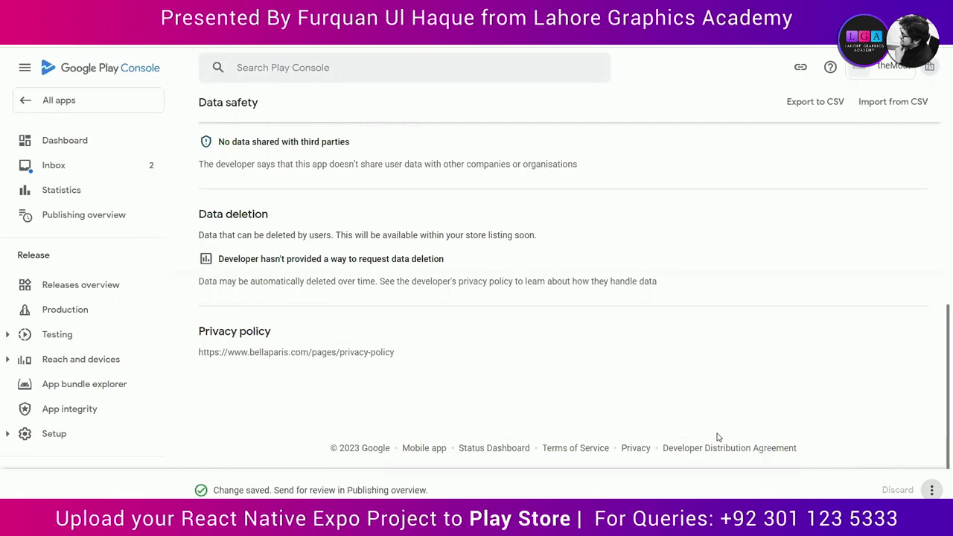
{"action": "scroll", "coordinate": [211, 131], "scroll_direction": "up", "scroll_amount": 8}
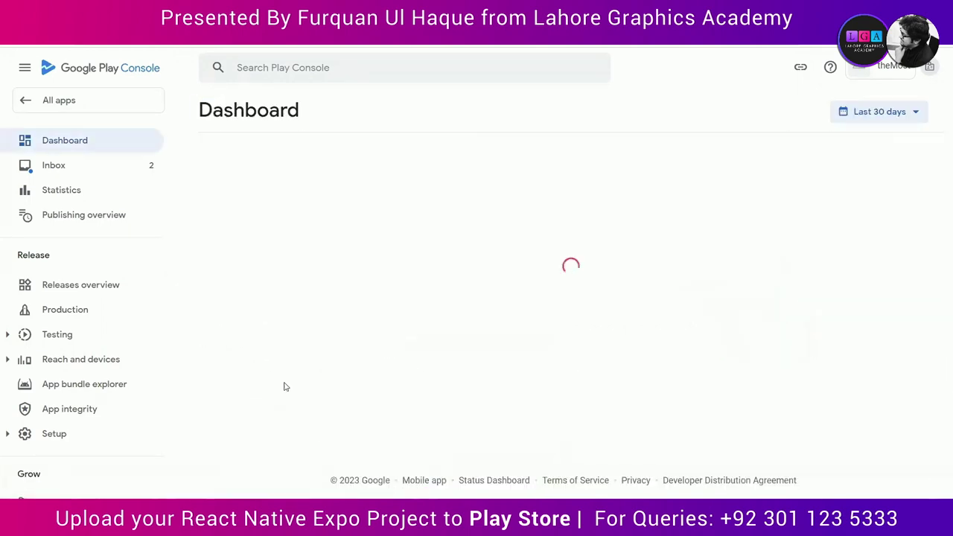
{"action": "scroll", "coordinate": [284, 387], "scroll_direction": "down", "scroll_amount": 5}
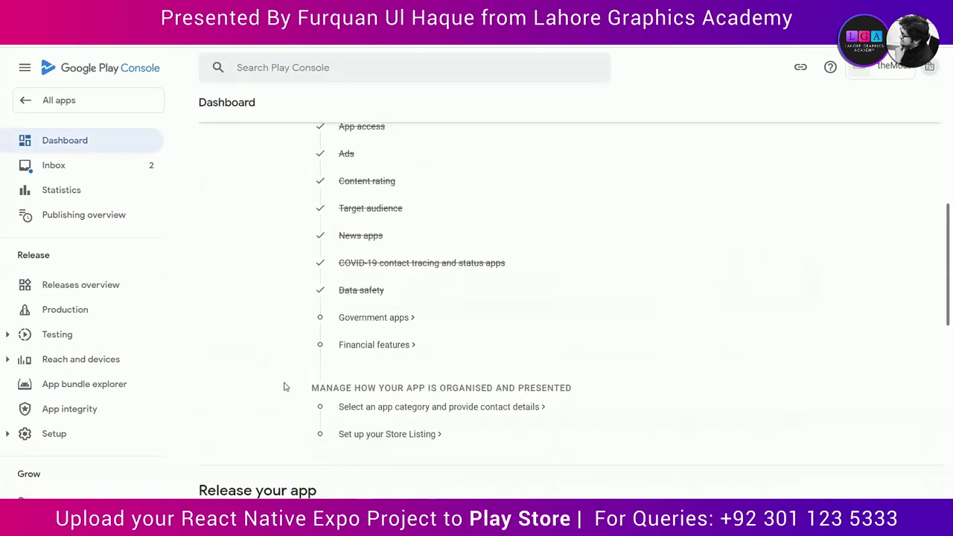
Step: Answer No to Government apps, save, and return to the Dashboard
{"action": "left_click", "coordinate": [369, 318]}
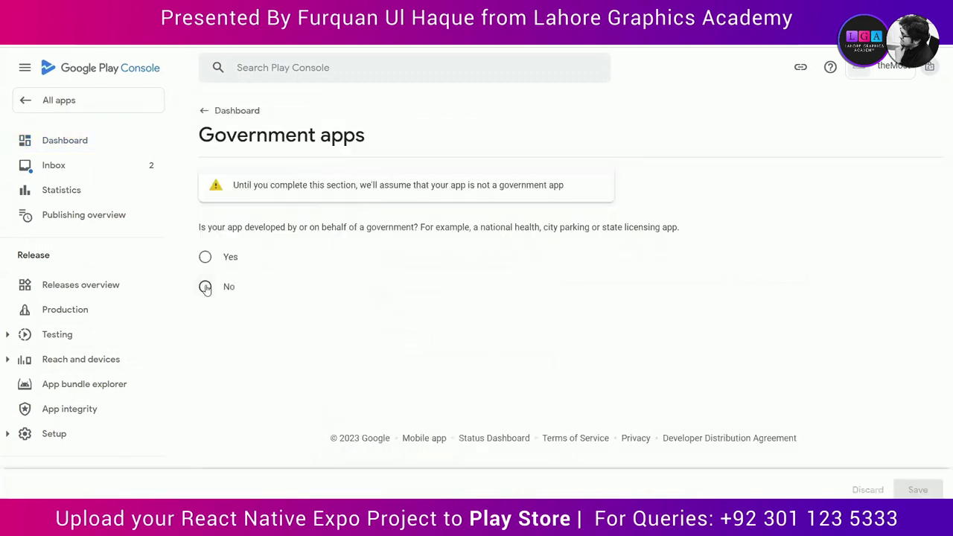
{"action": "left_click", "coordinate": [205, 288]}
{"action": "left_click", "coordinate": [911, 490]}
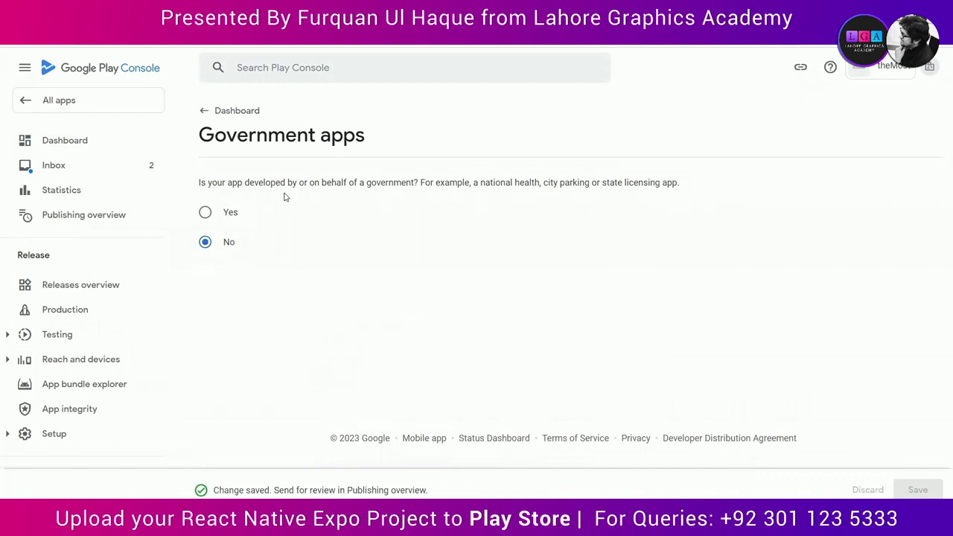
{"action": "left_click", "coordinate": [205, 109]}
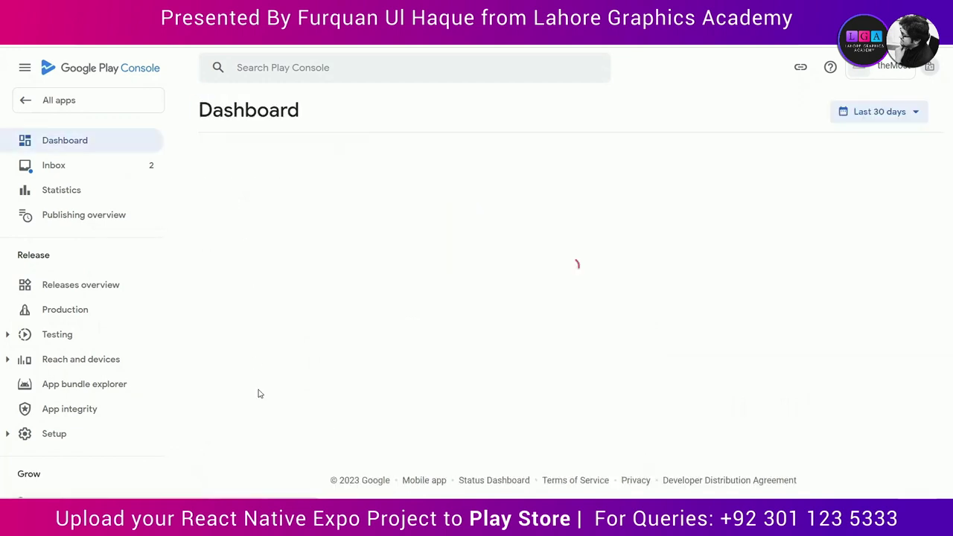
Step: Declare 'My app doesn't provide any financial features' and save the Financial features form
{"action": "scroll", "coordinate": [271, 400], "scroll_direction": "down", "scroll_amount": 3}
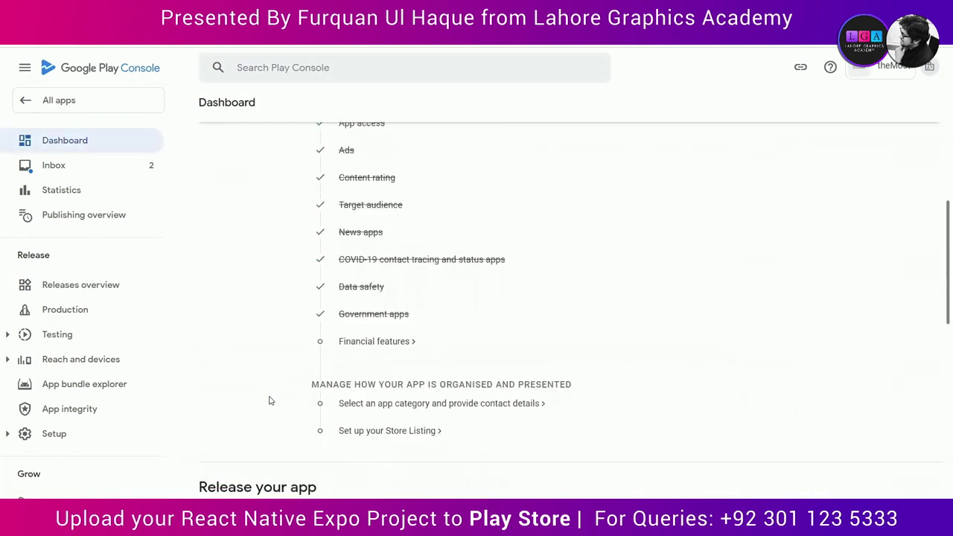
{"action": "left_click", "coordinate": [375, 341]}
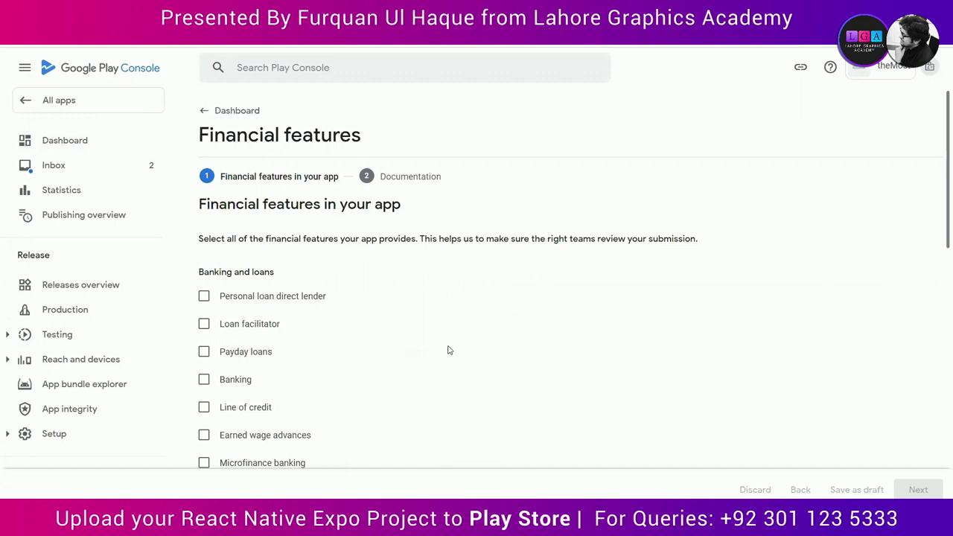
{"action": "scroll", "coordinate": [447, 351], "scroll_direction": "down", "scroll_amount": 1}
{"action": "scroll", "coordinate": [447, 350], "scroll_direction": "down", "scroll_amount": 4}
{"action": "scroll", "coordinate": [446, 351], "scroll_direction": "down", "scroll_amount": 3}
{"action": "left_click", "coordinate": [387, 362]}
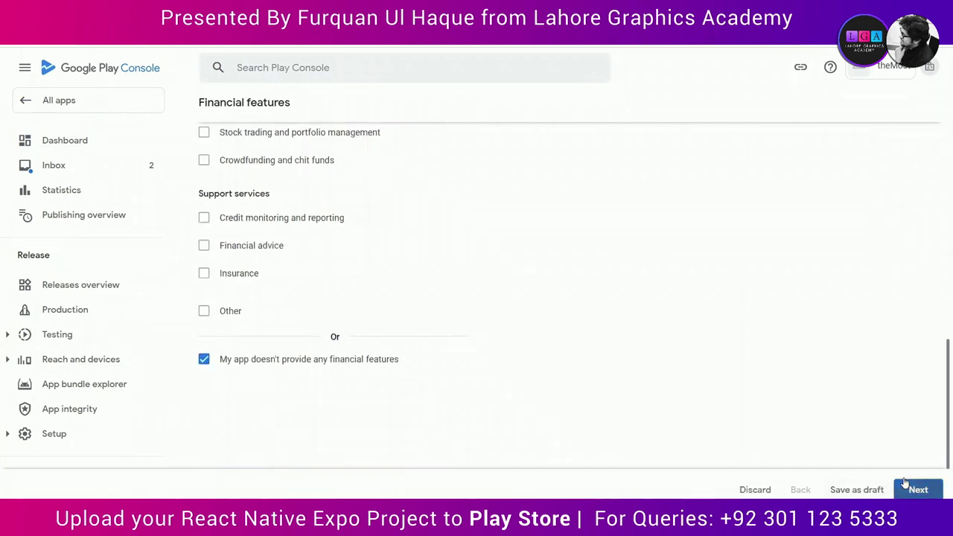
{"action": "left_click", "coordinate": [916, 490]}
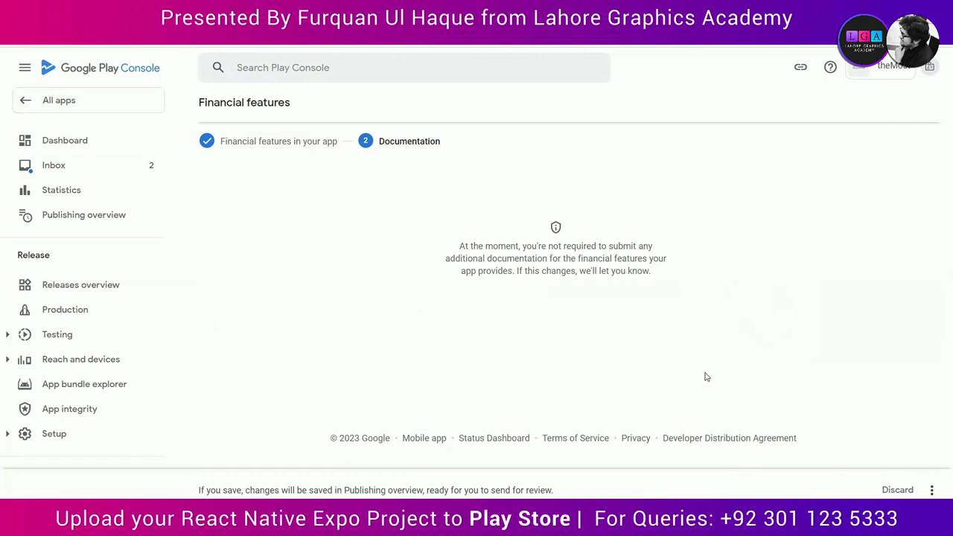
{"action": "left_click", "coordinate": [932, 490]}
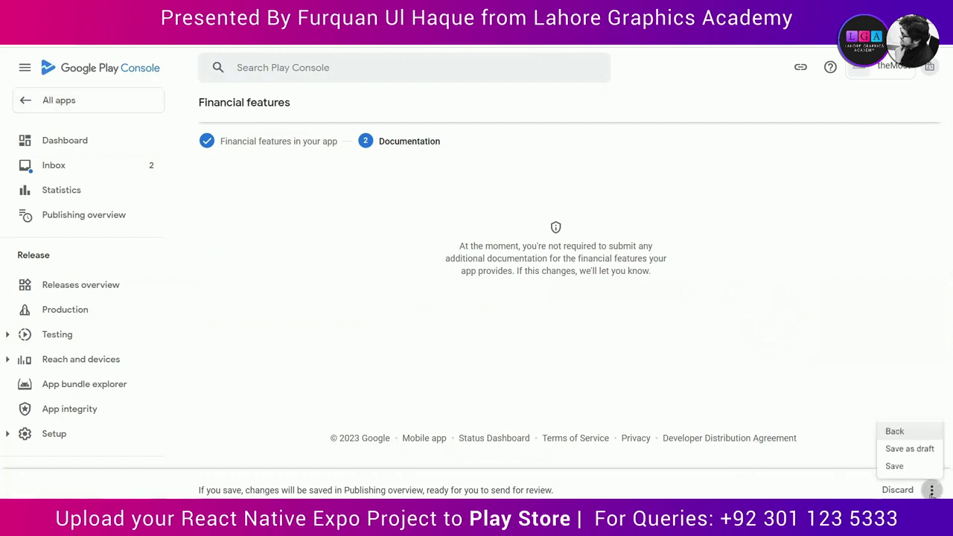
{"action": "left_click", "coordinate": [892, 467]}
Step: Go back to the first Financial features step to review it, then return to the Dashboard
{"action": "left_click", "coordinate": [932, 491]}
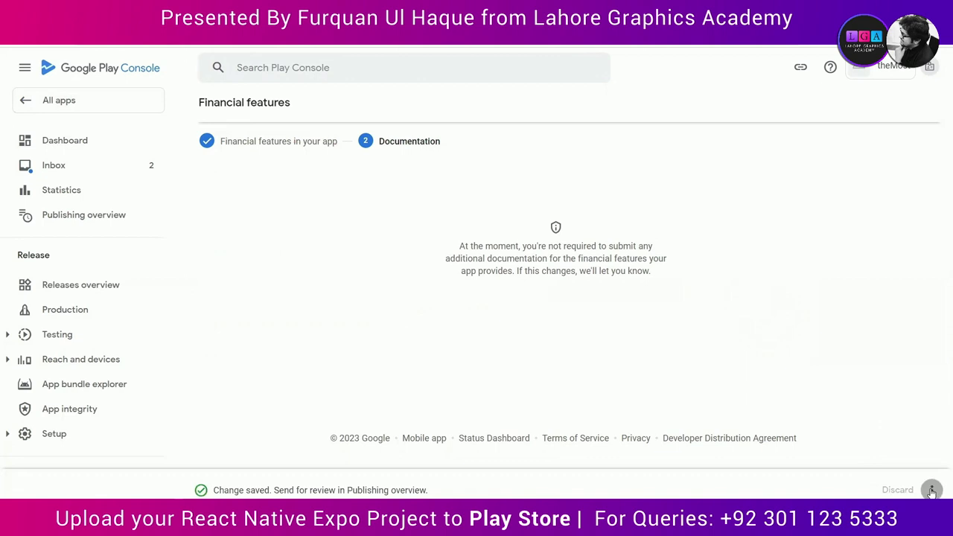
{"action": "left_click", "coordinate": [919, 425]}
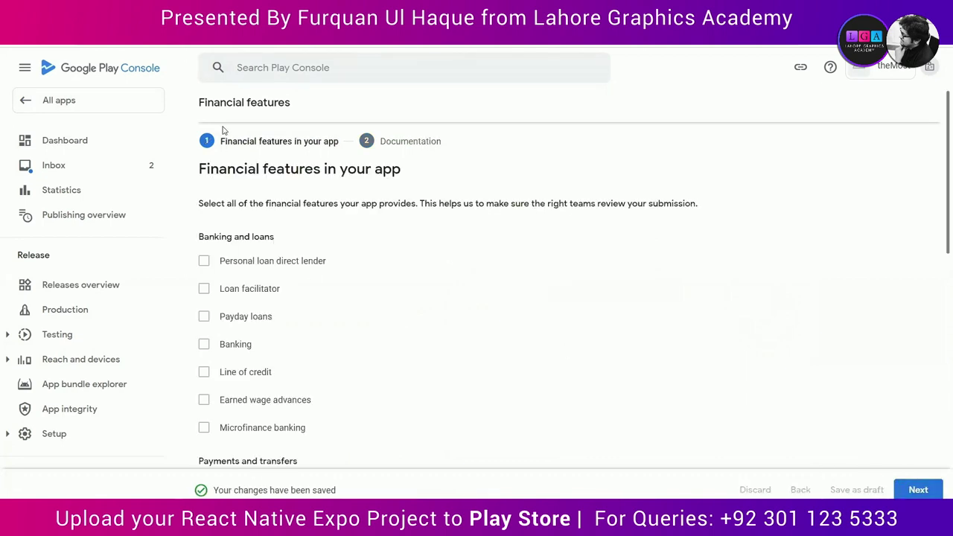
{"action": "scroll", "coordinate": [302, 245], "scroll_direction": "down", "scroll_amount": 3}
{"action": "scroll", "coordinate": [300, 241], "scroll_direction": "up", "scroll_amount": 4}
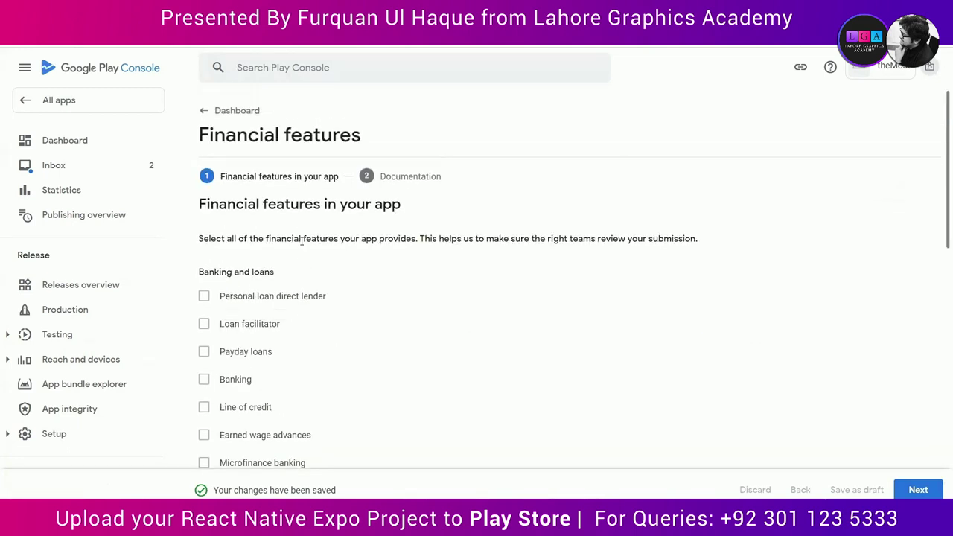
{"action": "left_click", "coordinate": [221, 119]}
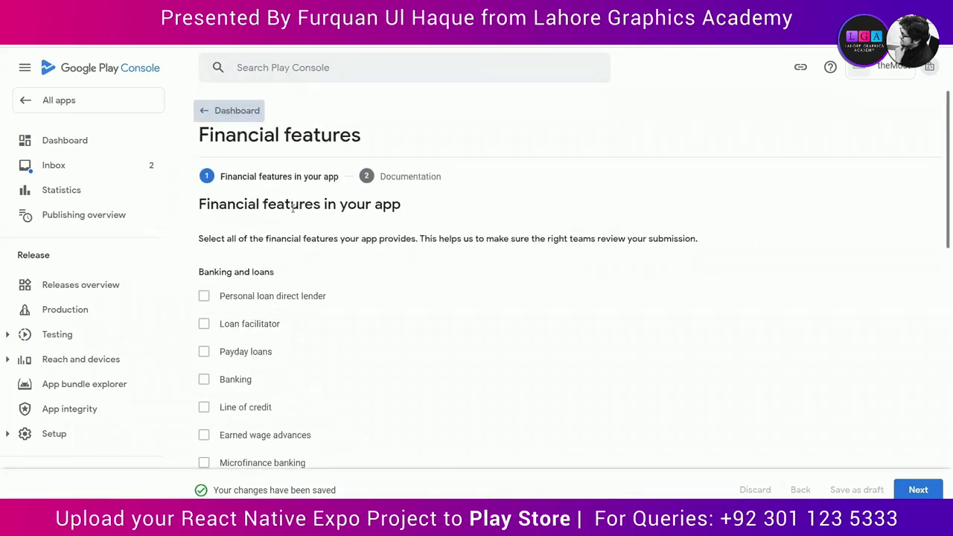
Step: Set the app category to Beauty in the store settings and save
{"action": "scroll", "coordinate": [342, 321], "scroll_direction": "down", "scroll_amount": 5}
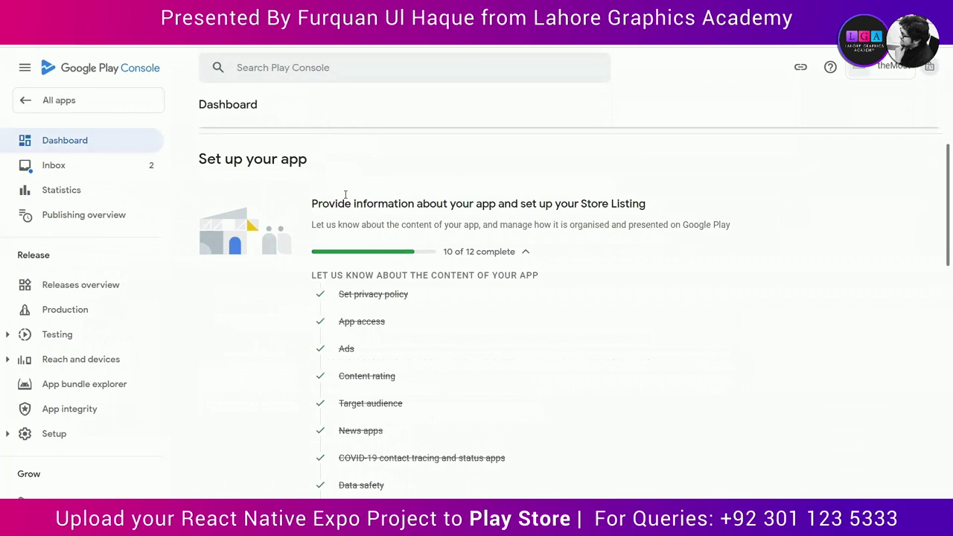
{"action": "scroll", "coordinate": [415, 443], "scroll_direction": "down", "scroll_amount": 1}
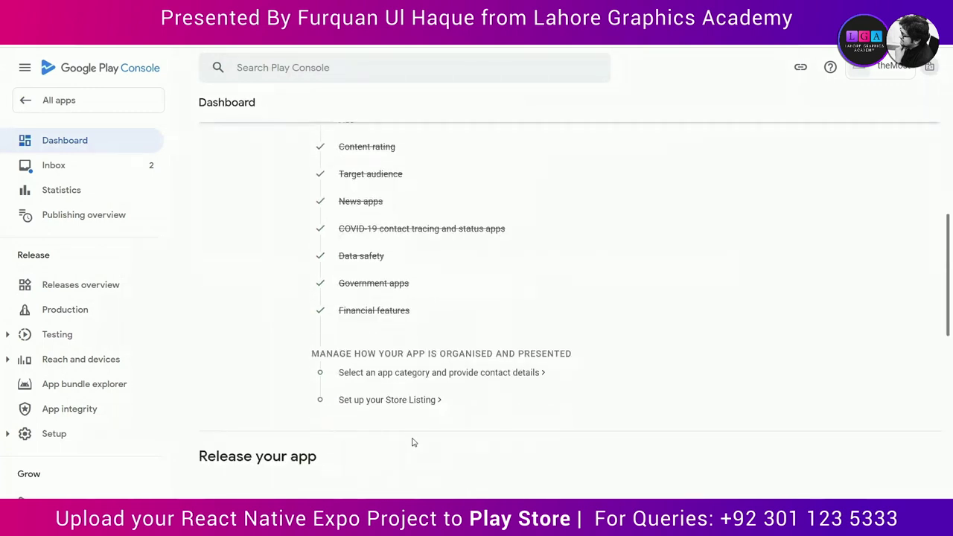
{"action": "left_click", "coordinate": [404, 376]}
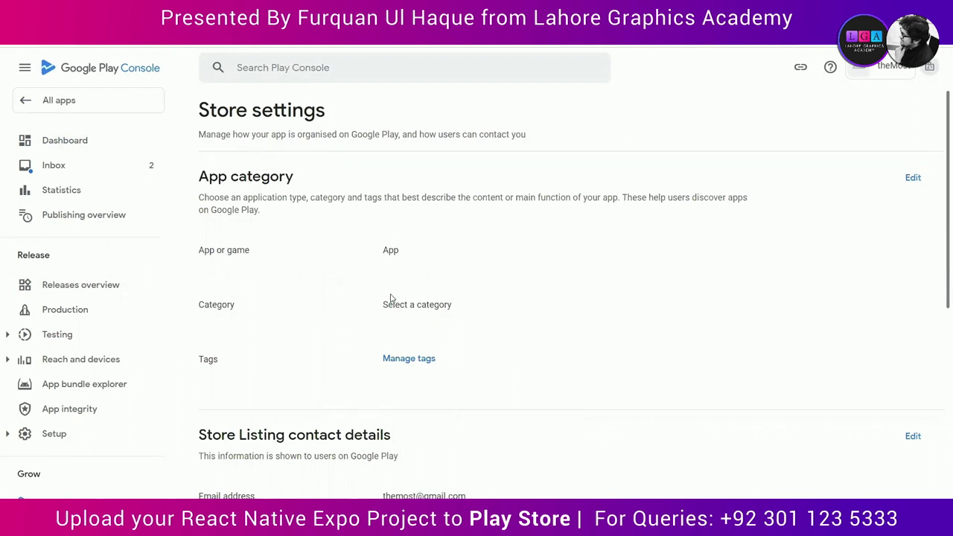
{"action": "left_click", "coordinate": [913, 177]}
{"action": "left_click", "coordinate": [258, 301]}
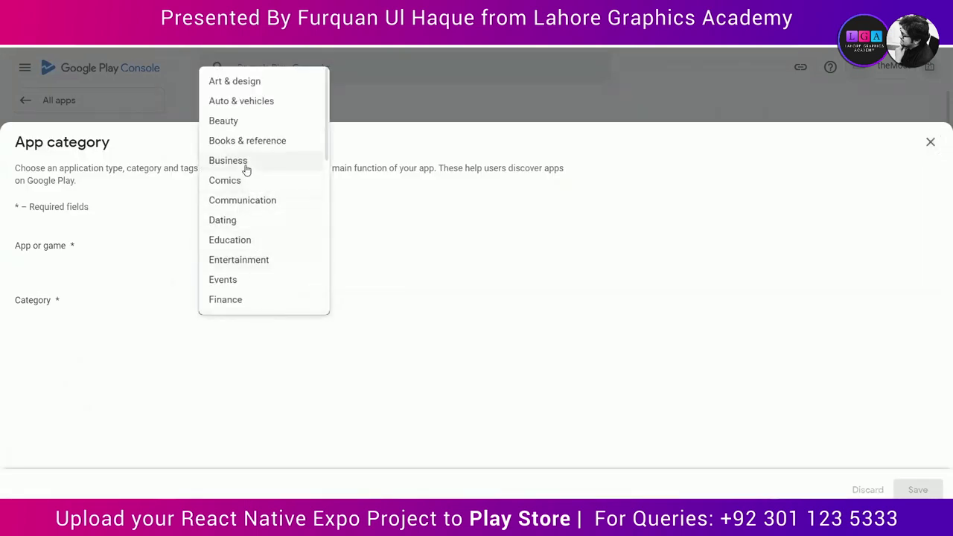
{"action": "left_click", "coordinate": [238, 121]}
{"action": "left_click", "coordinate": [918, 490]}
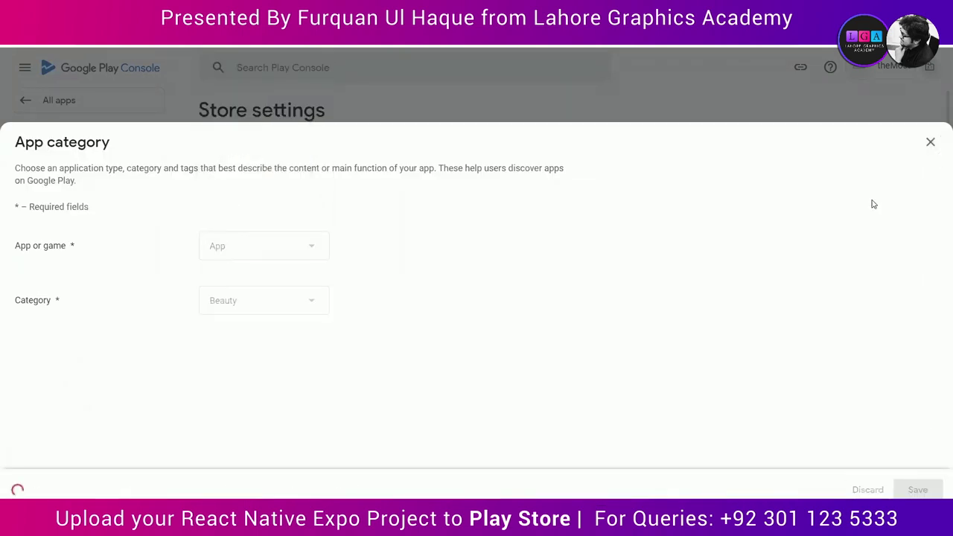
{"action": "left_click", "coordinate": [930, 141]}
Step: Apply the Beauty tag to the app and return to the Dashboard
{"action": "scroll", "coordinate": [633, 384], "scroll_direction": "down", "scroll_amount": 3}
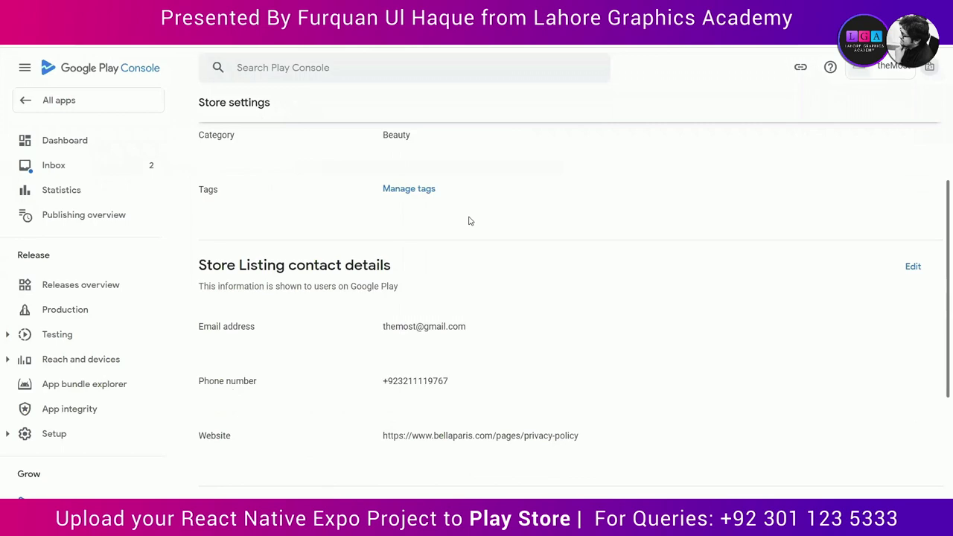
{"action": "left_click", "coordinate": [411, 189]}
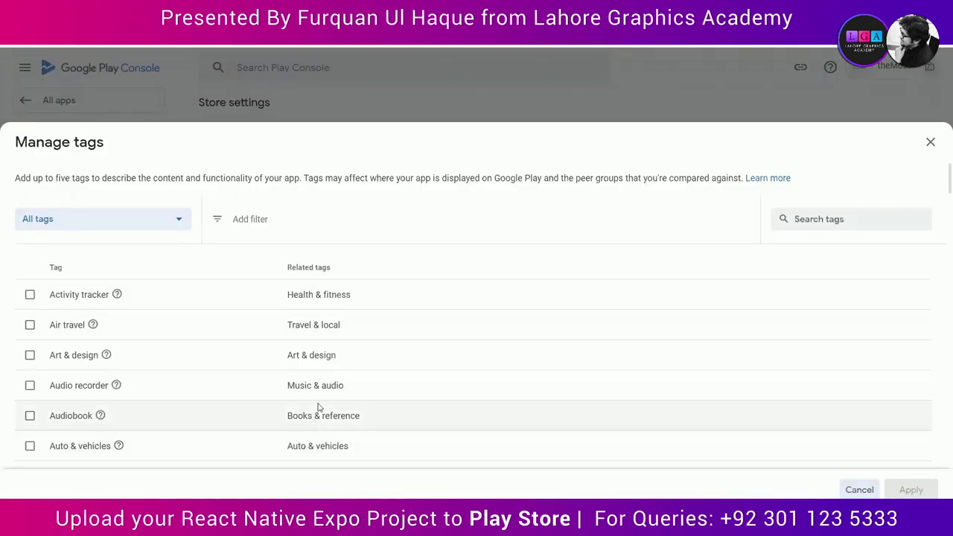
{"action": "scroll", "coordinate": [366, 345], "scroll_direction": "down", "scroll_amount": 2}
{"action": "left_click", "coordinate": [30, 405]}
{"action": "left_click", "coordinate": [911, 490]}
{"action": "scroll", "coordinate": [647, 436], "scroll_direction": "down", "scroll_amount": 3}
{"action": "scroll", "coordinate": [647, 437], "scroll_direction": "up", "scroll_amount": 5}
{"action": "scroll", "coordinate": [646, 436], "scroll_direction": "down", "scroll_amount": 5}
{"action": "scroll", "coordinate": [647, 436], "scroll_direction": "up", "scroll_amount": 5}
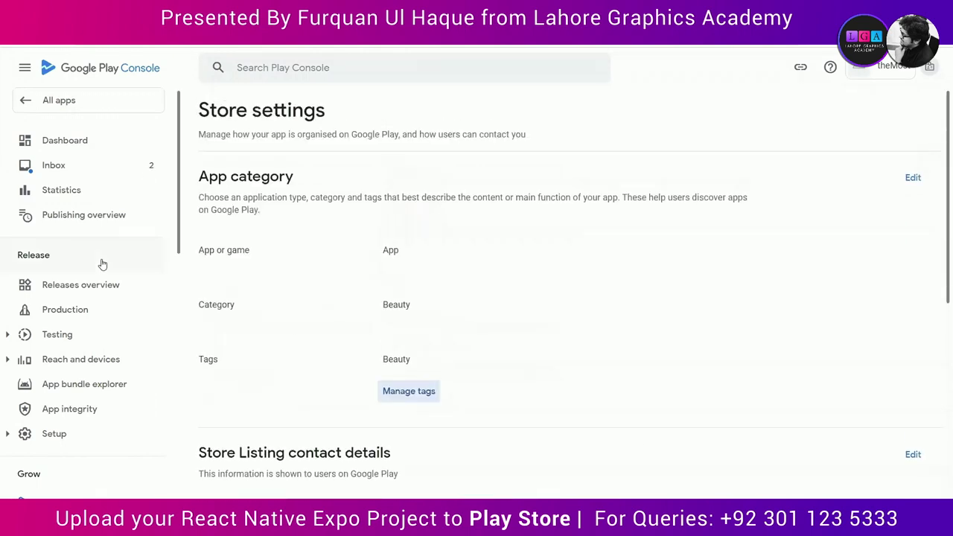
{"action": "left_click", "coordinate": [65, 141]}
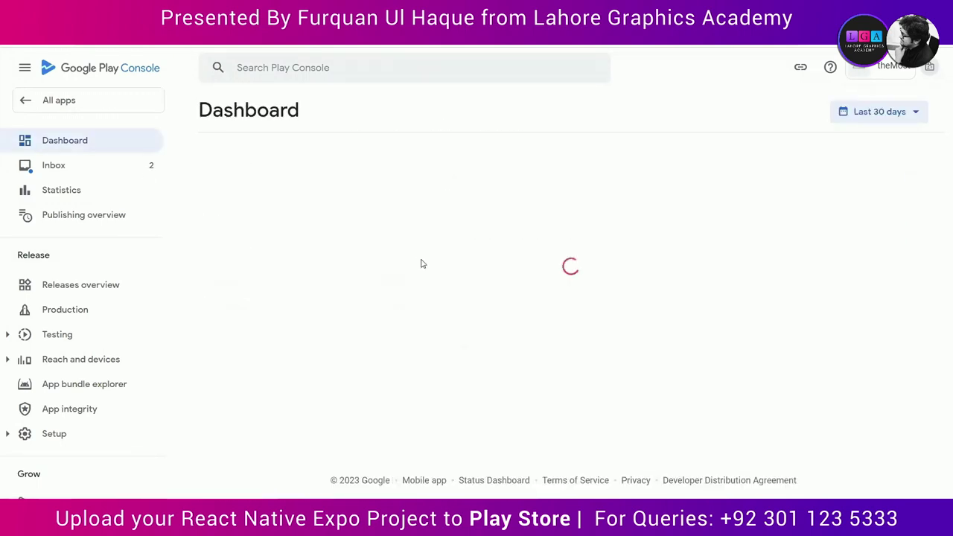
Step: Open the store listing setup and capitalise the app name to TheMost
{"action": "scroll", "coordinate": [421, 263], "scroll_direction": "down", "scroll_amount": 2}
{"action": "scroll", "coordinate": [421, 264], "scroll_direction": "down", "scroll_amount": 4}
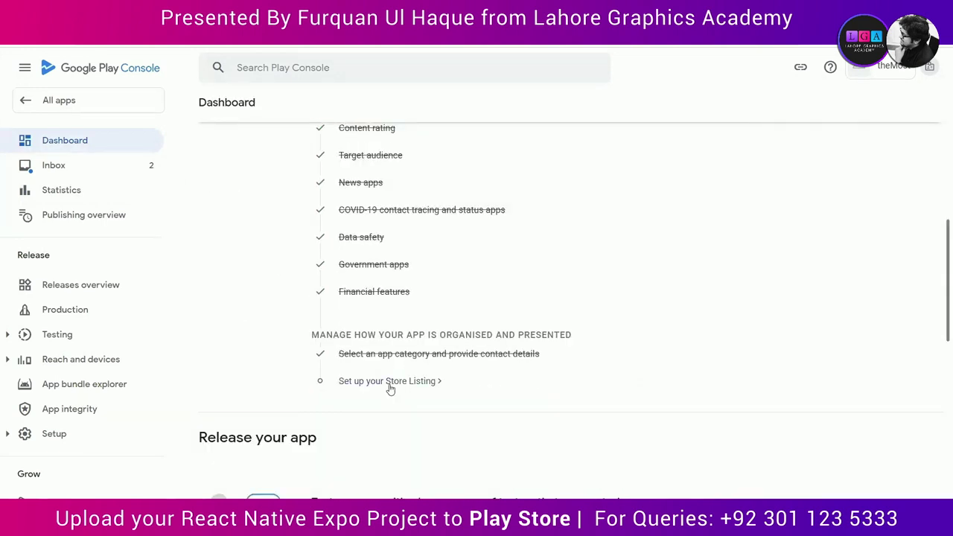
{"action": "left_click", "coordinate": [389, 381]}
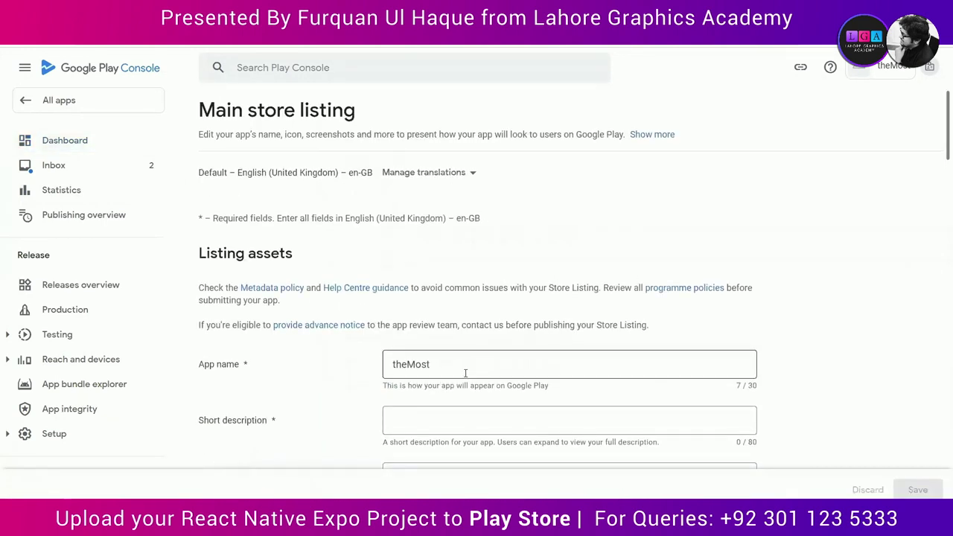
{"action": "scroll", "coordinate": [377, 400], "scroll_direction": "down", "scroll_amount": 2}
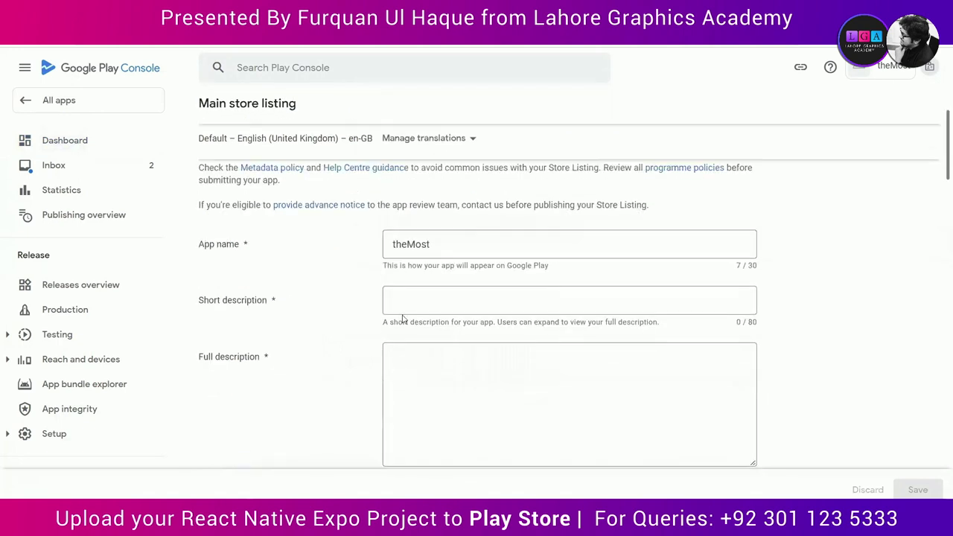
{"action": "left_click", "coordinate": [396, 247]}
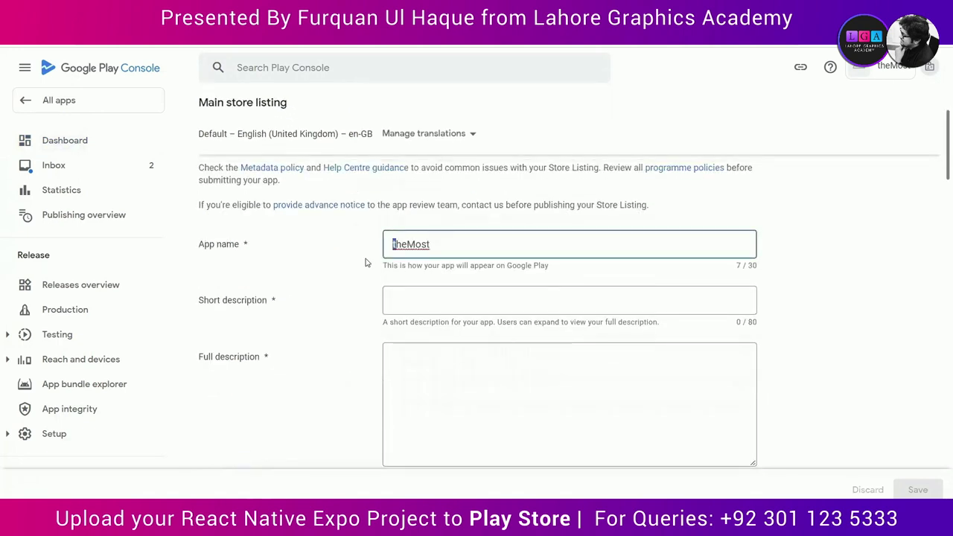
{"action": "type", "text": "T"}
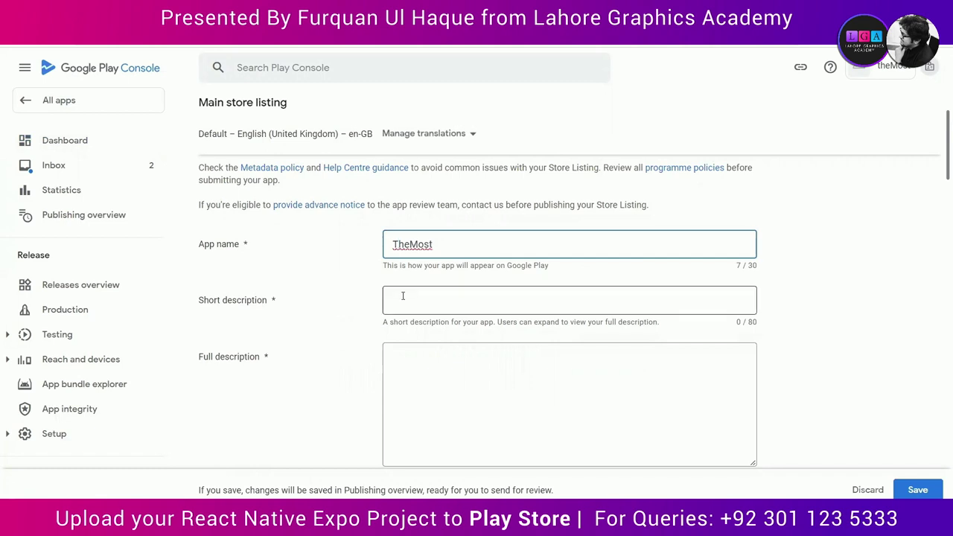
Step: Paste the full description and correct 'last' to 'laser'
{"action": "left_click", "coordinate": [403, 296]}
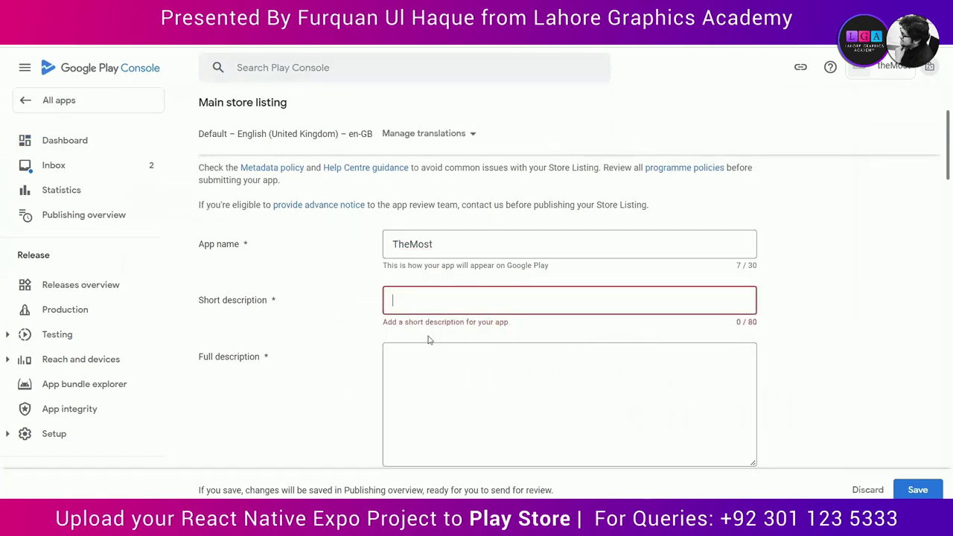
{"action": "left_click", "coordinate": [435, 366]}
{"action": "type", "text": "Experience the ultimate in beauty and pampering at TheMost Pakistan, your one-stop shop for all things salon and aesthetic. Our experienced staff will provide you with the highest quality services, from hairdressing and nail care to hair removal and laser hair removal. We use only the latest, most advanced technology to ensure your results are top-notch. Visit us today and see the difference!"}
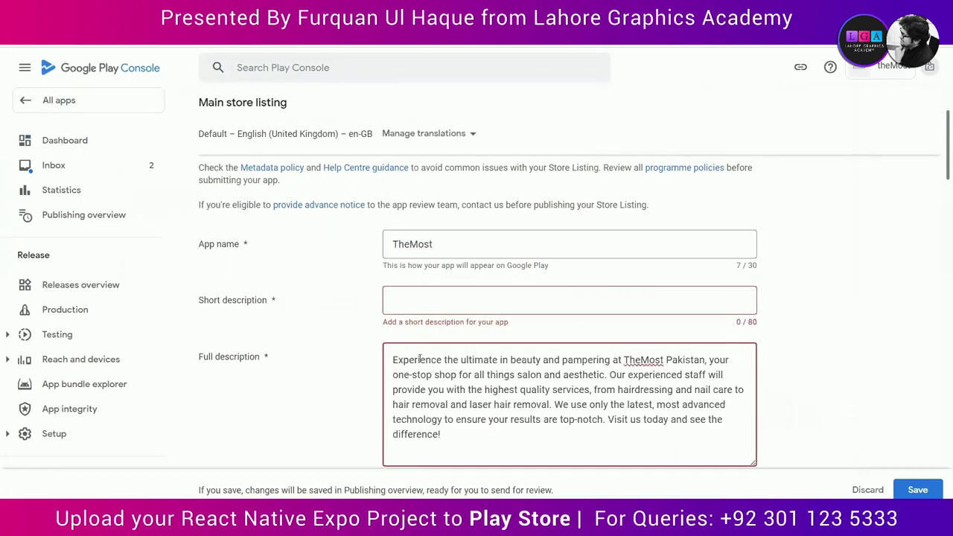
{"action": "left_click", "coordinate": [410, 301]}
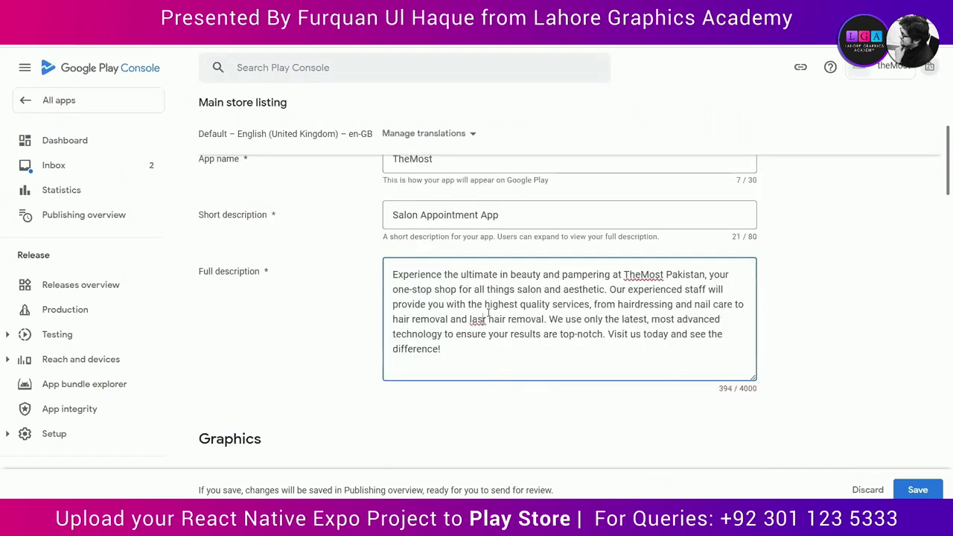
{"action": "key", "text": "BackSpace"}
{"action": "type", "text": "er"}
{"action": "scroll", "coordinate": [582, 455], "scroll_direction": "down", "scroll_amount": 3}
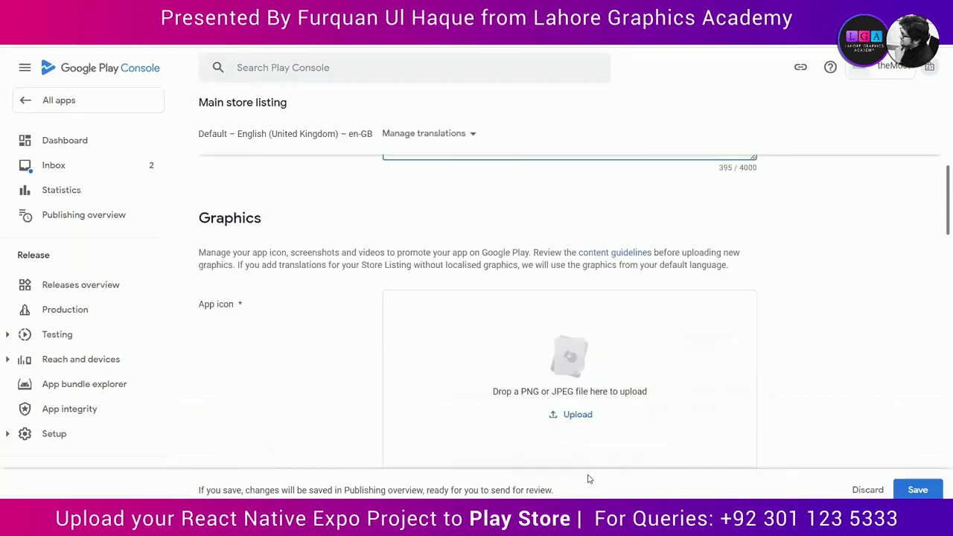
{"action": "scroll", "coordinate": [589, 479], "scroll_direction": "down", "scroll_amount": 1}
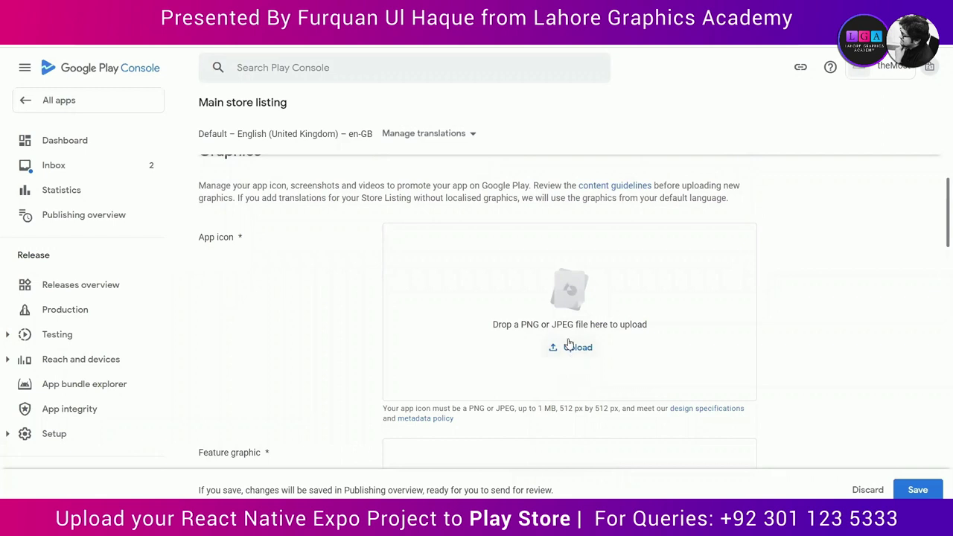
Step: Upload the app icon image to the store listing
{"action": "left_click", "coordinate": [568, 347]}
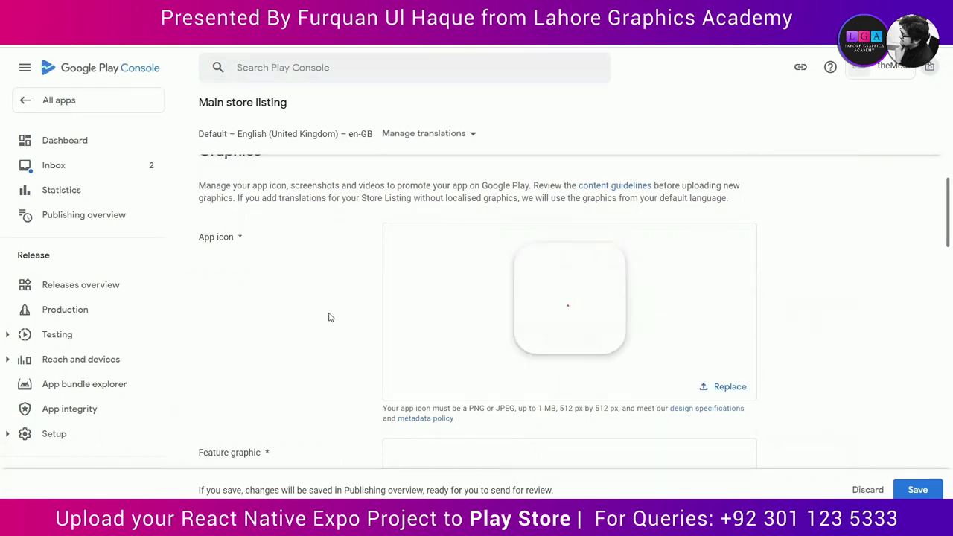
{"action": "scroll", "coordinate": [330, 316], "scroll_direction": "down", "scroll_amount": 2}
{"action": "scroll", "coordinate": [330, 317], "scroll_direction": "down", "scroll_amount": 1}
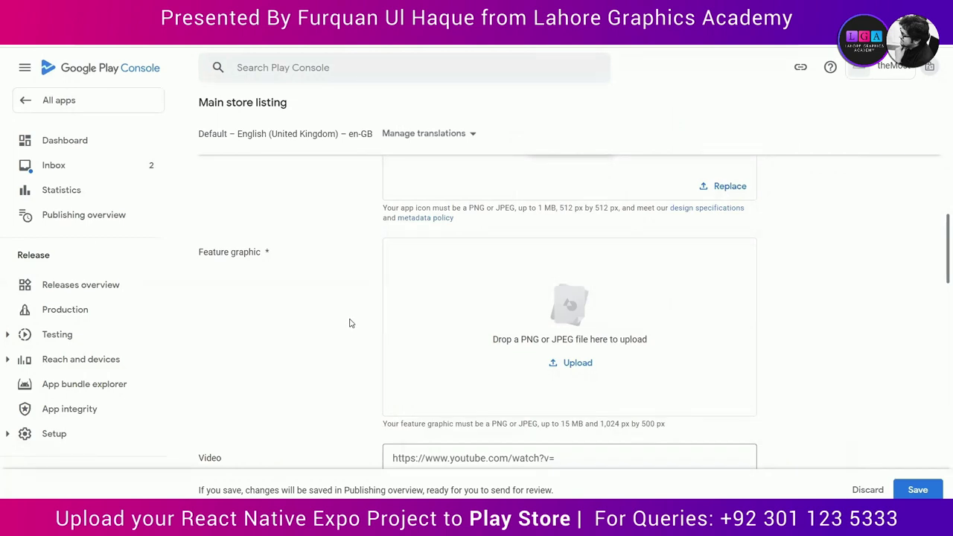
{"action": "scroll", "coordinate": [395, 328], "scroll_direction": "up", "scroll_amount": 4}
{"action": "scroll", "coordinate": [396, 312], "scroll_direction": "down", "scroll_amount": 3}
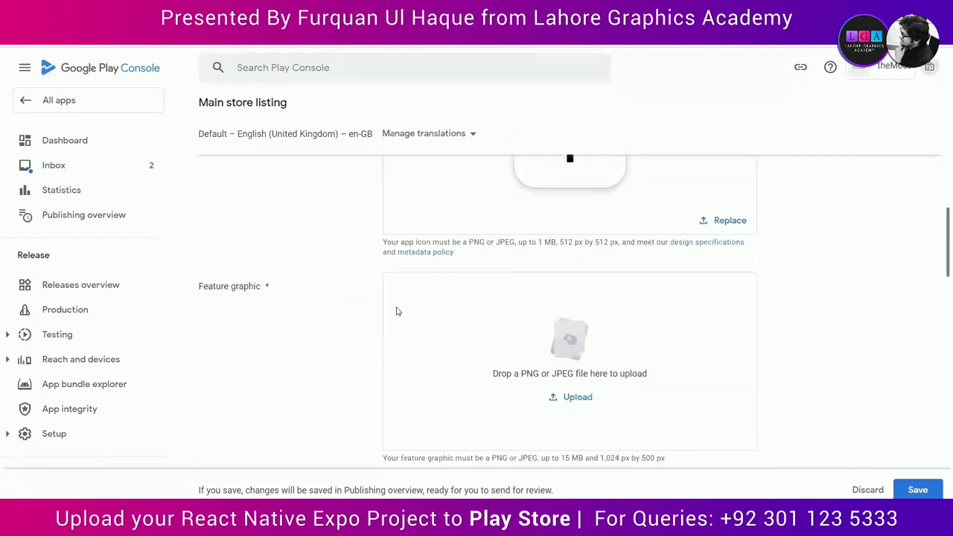
{"action": "scroll", "coordinate": [396, 311], "scroll_direction": "down", "scroll_amount": 1}
Step: Upload the TM logo feature graphic
{"action": "left_click", "coordinate": [587, 356]}
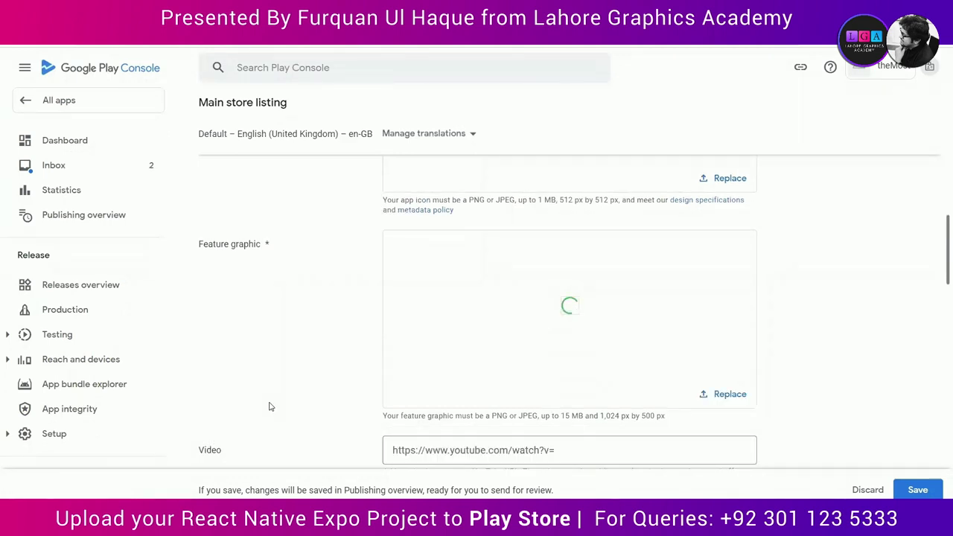
{"action": "scroll", "coordinate": [824, 353], "scroll_direction": "down", "scroll_amount": 2}
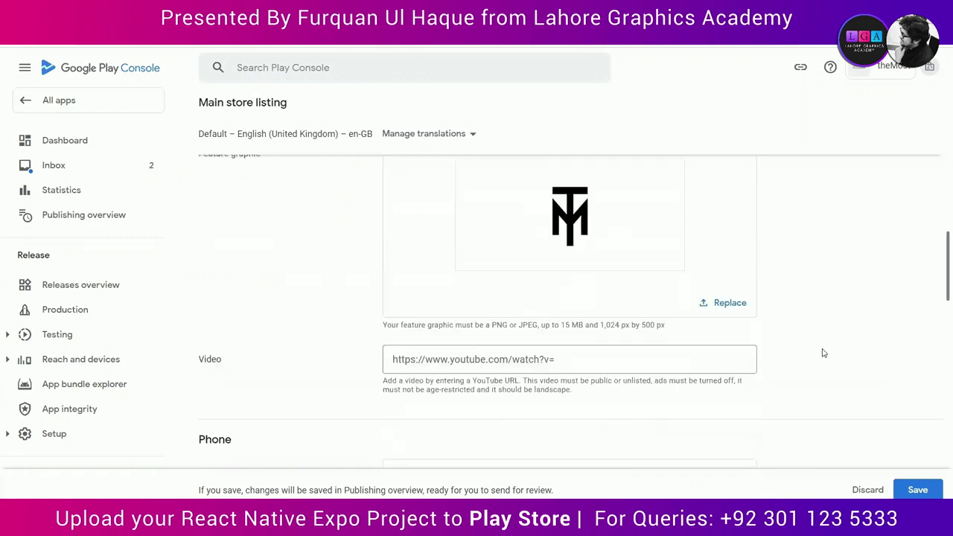
{"action": "scroll", "coordinate": [824, 353], "scroll_direction": "down", "scroll_amount": 2}
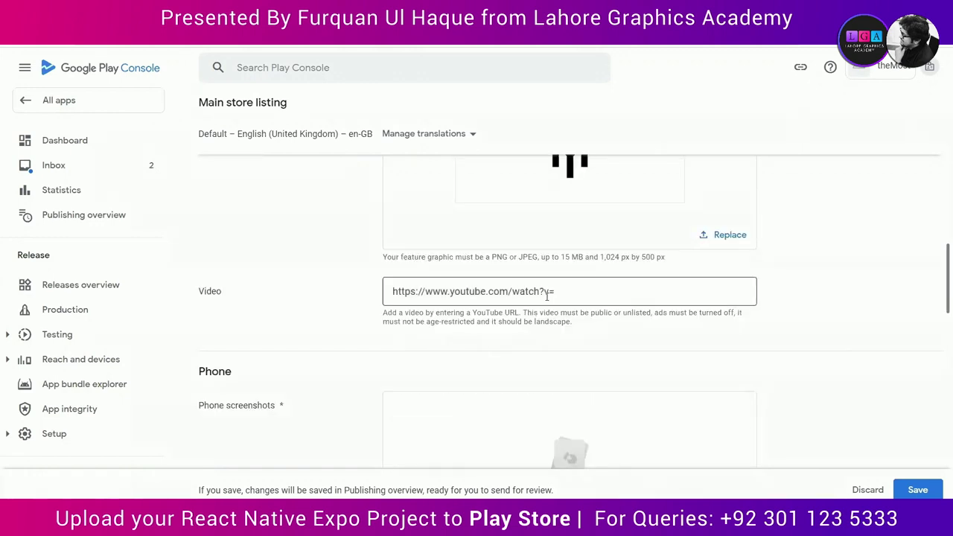
{"action": "scroll", "coordinate": [546, 296], "scroll_direction": "down", "scroll_amount": 3}
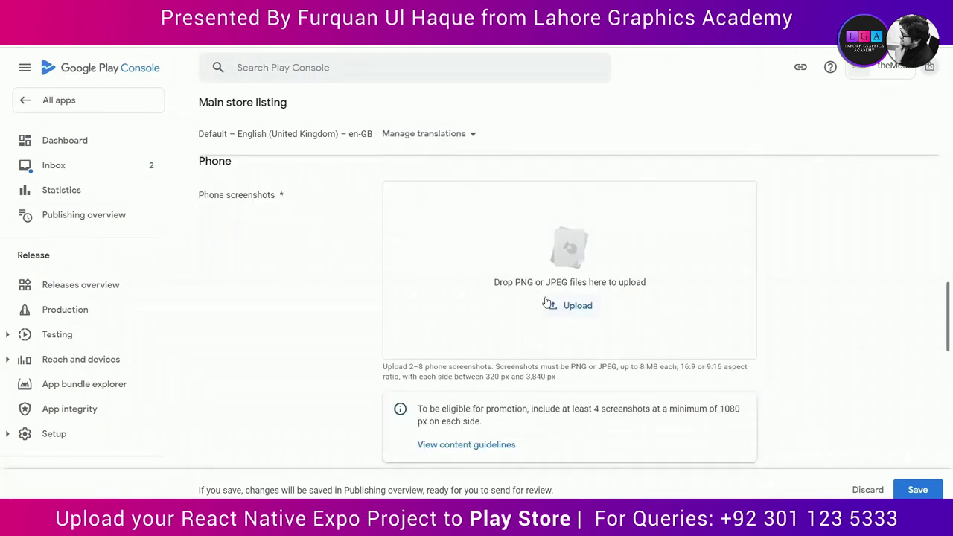
Step: Upload phone, 7-inch and 10-inch tablet screenshots and save the store listing
{"action": "left_click", "coordinate": [573, 306]}
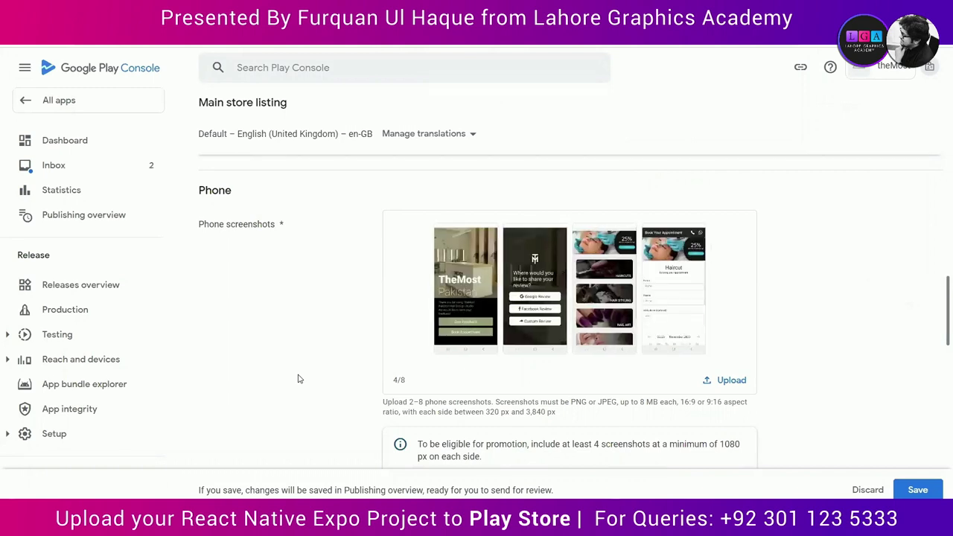
{"action": "scroll", "coordinate": [298, 379], "scroll_direction": "down", "scroll_amount": 3}
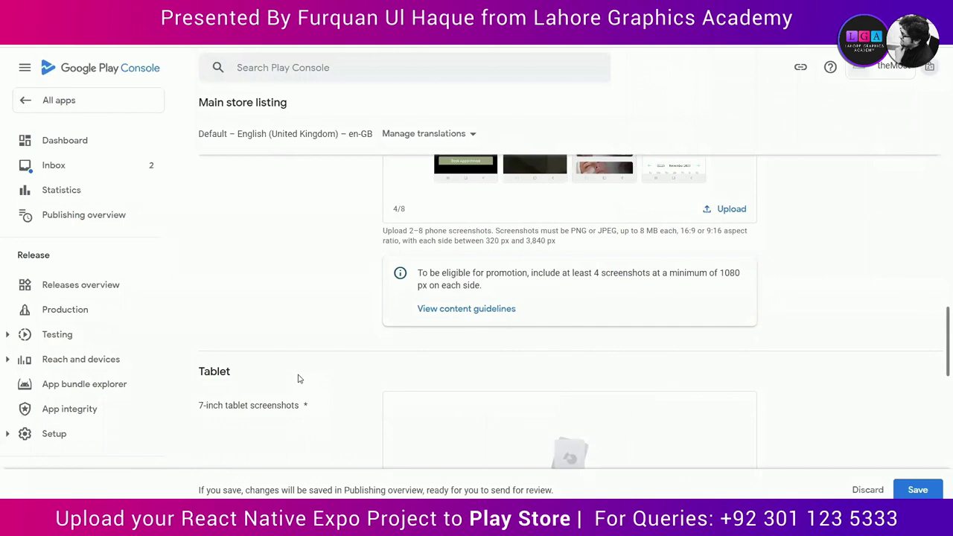
{"action": "scroll", "coordinate": [298, 379], "scroll_direction": "down", "scroll_amount": 3}
{"action": "left_click", "coordinate": [567, 337]}
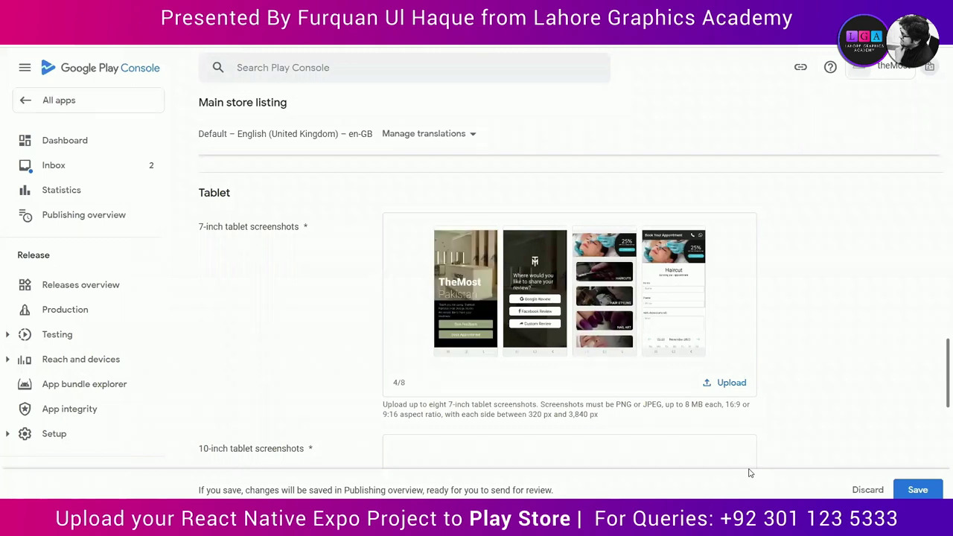
{"action": "scroll", "coordinate": [745, 432], "scroll_direction": "down", "scroll_amount": 4}
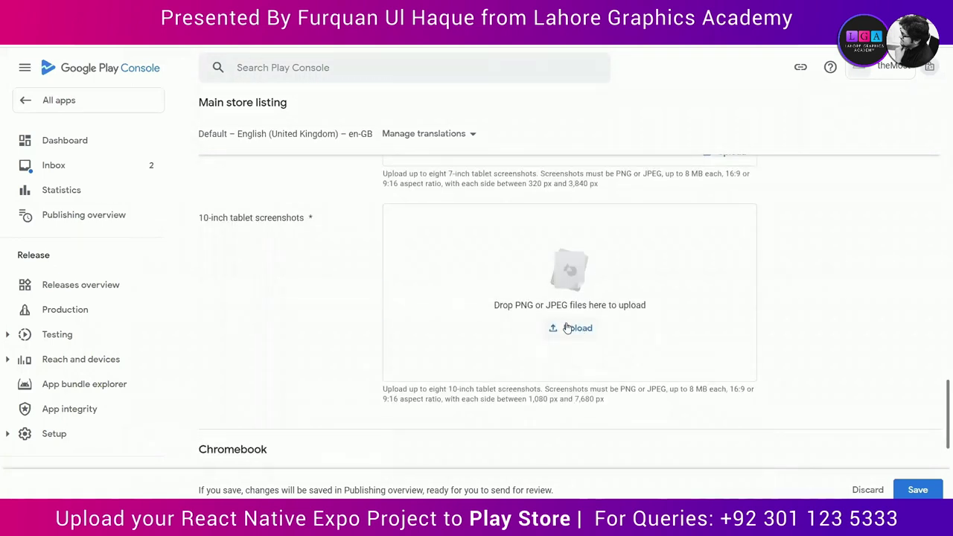
{"action": "left_click", "coordinate": [567, 330]}
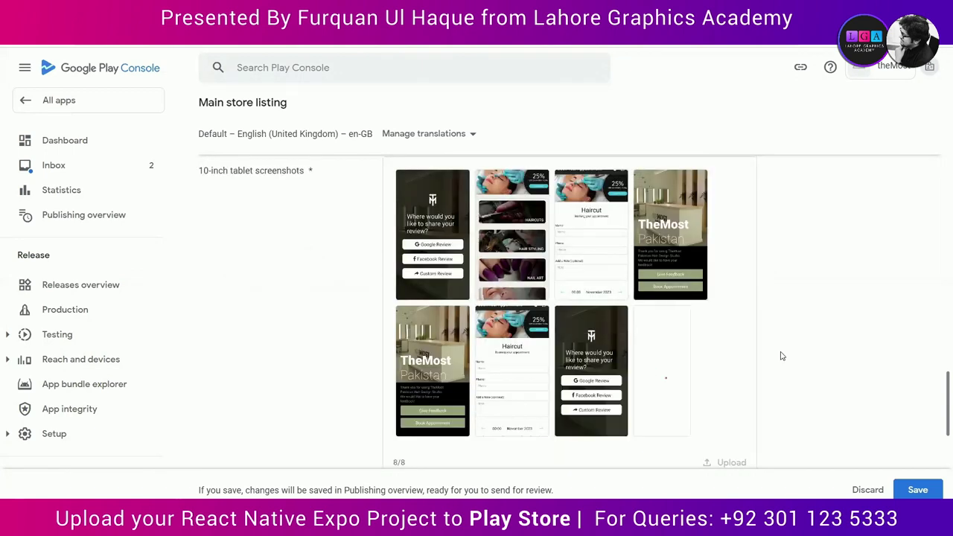
{"action": "left_click", "coordinate": [918, 489]}
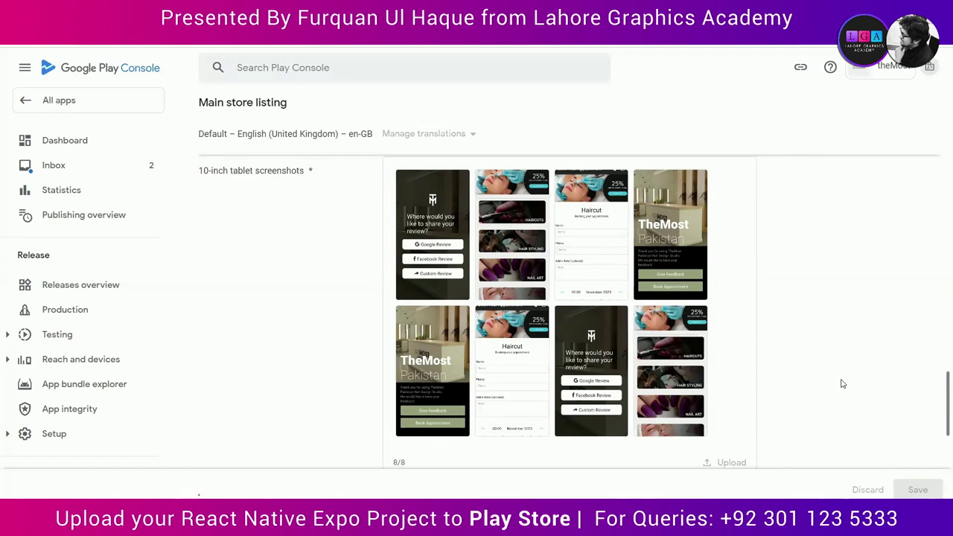
Step: Expand the release tasks on the Dashboard to reach Production's Countries/regions tab
{"action": "scroll", "coordinate": [842, 383], "scroll_direction": "down", "scroll_amount": 4}
{"action": "scroll", "coordinate": [842, 384], "scroll_direction": "down", "scroll_amount": 2}
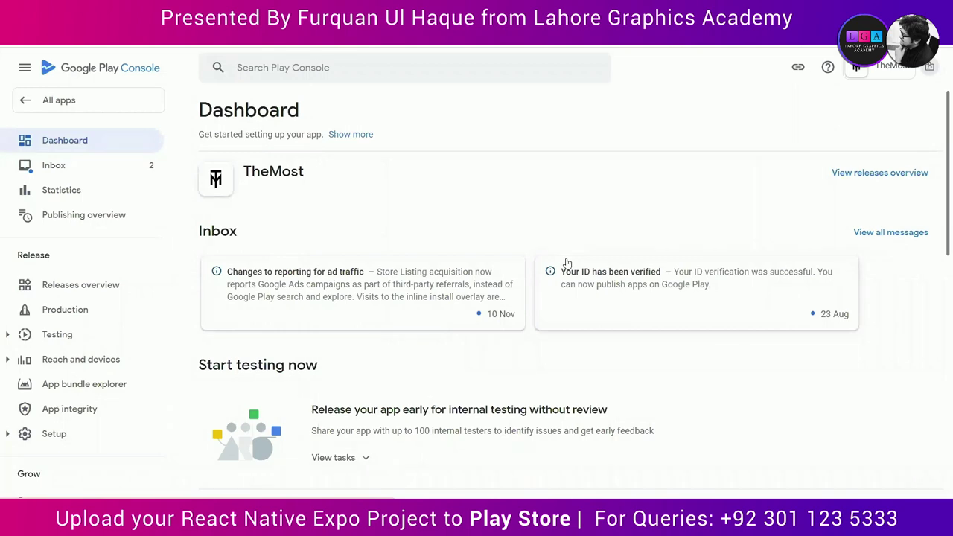
{"action": "scroll", "coordinate": [538, 385], "scroll_direction": "down", "scroll_amount": 10}
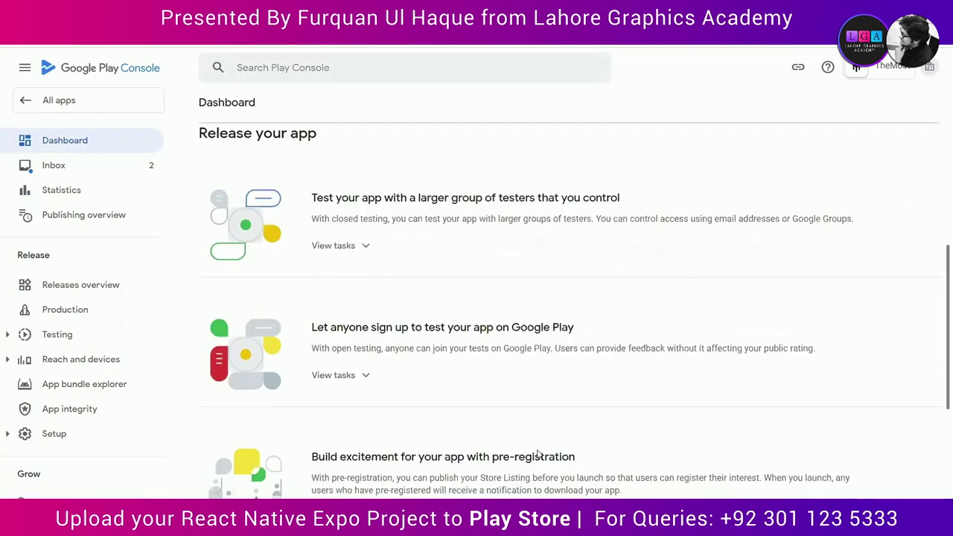
{"action": "left_click", "coordinate": [335, 402]}
{"action": "scroll", "coordinate": [543, 434], "scroll_direction": "down", "scroll_amount": 2}
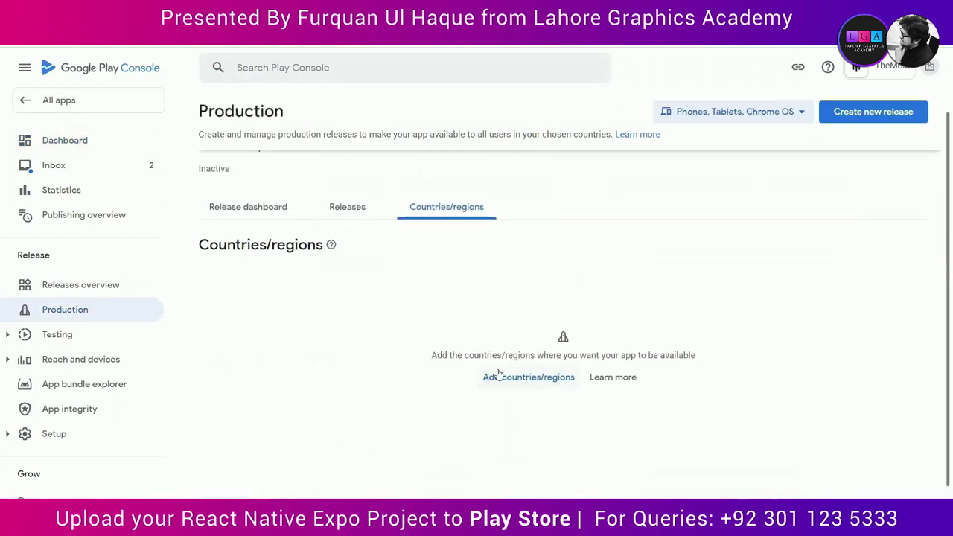
Step: Select all 177 countries/regions, save them, and create a new production release
{"action": "left_click", "coordinate": [497, 376]}
{"action": "left_click", "coordinate": [213, 378]}
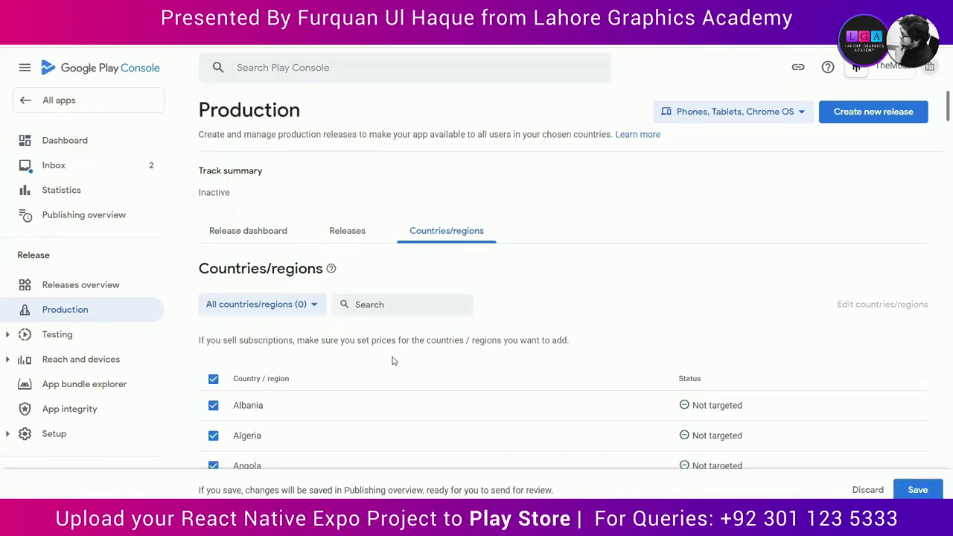
{"action": "left_click", "coordinate": [918, 490]}
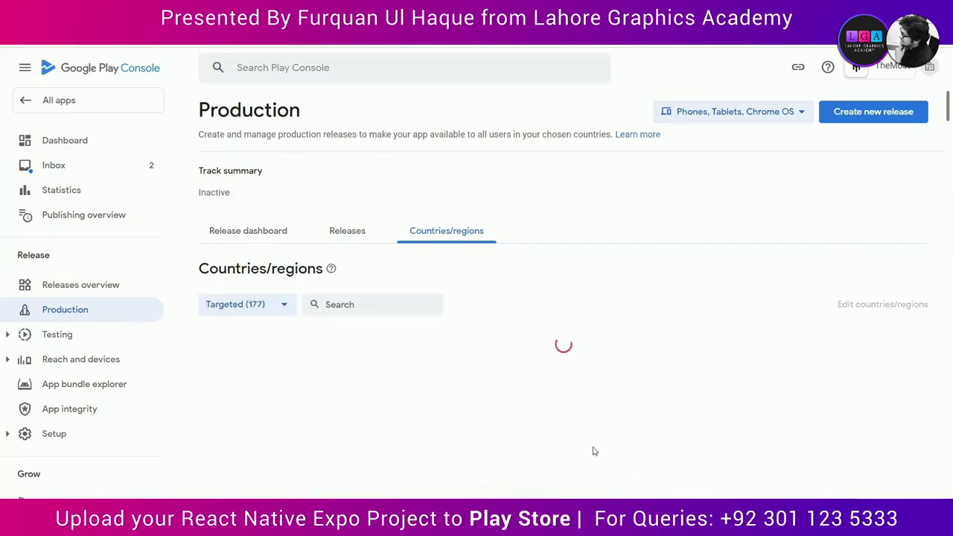
{"action": "left_click", "coordinate": [849, 112]}
{"action": "left_click", "coordinate": [280, 187]}
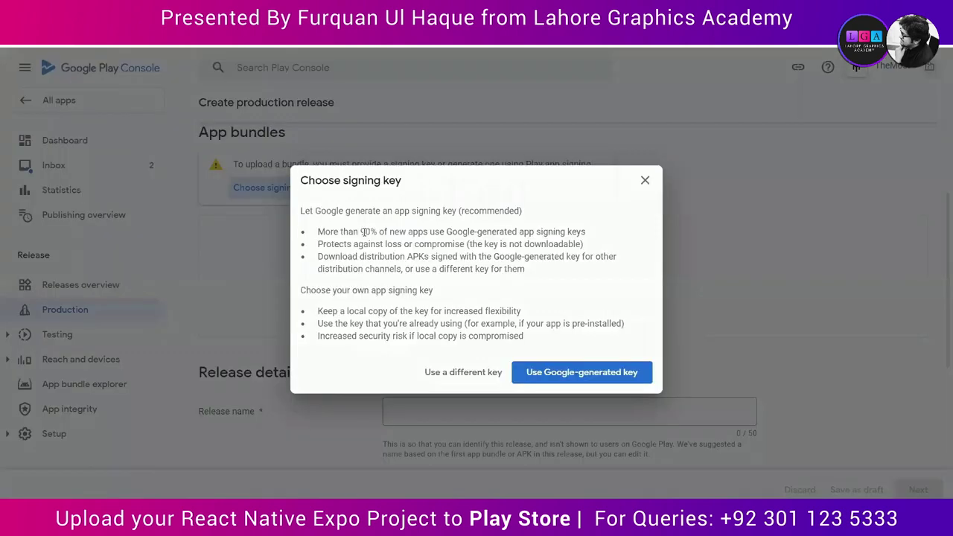
Step: Use a Google-generated app signing key and start uploading the .aab app bundle
{"action": "left_click", "coordinate": [544, 371]}
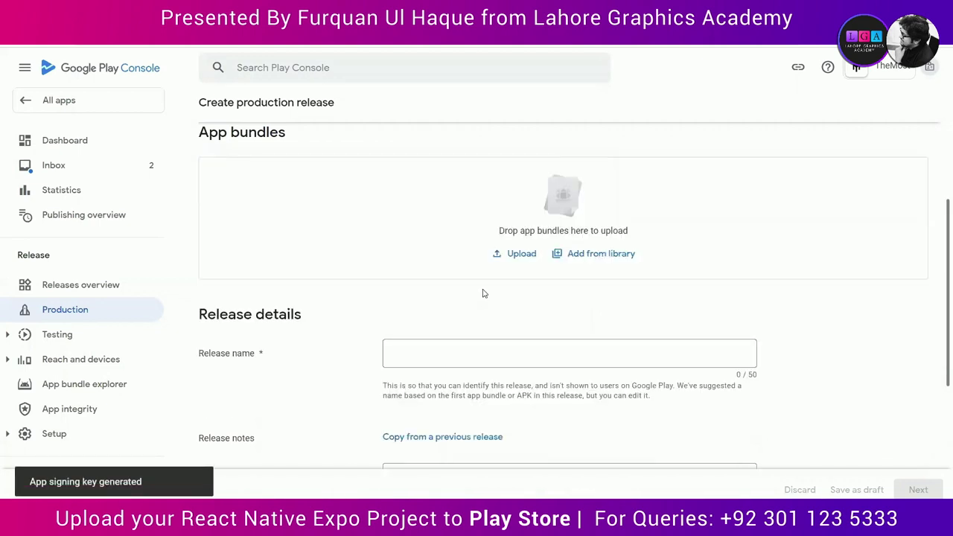
{"action": "scroll", "coordinate": [530, 282], "scroll_direction": "up", "scroll_amount": 2}
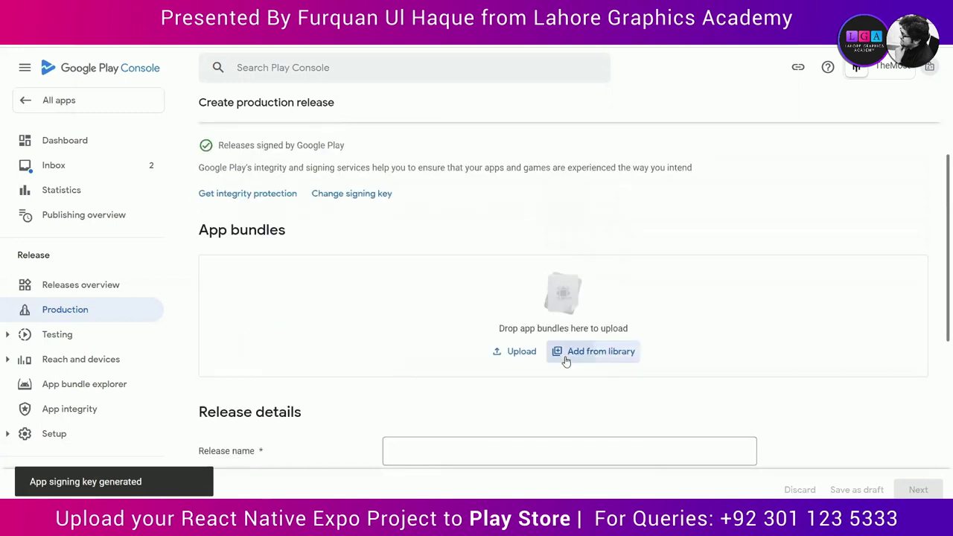
{"action": "left_click", "coordinate": [566, 361]}
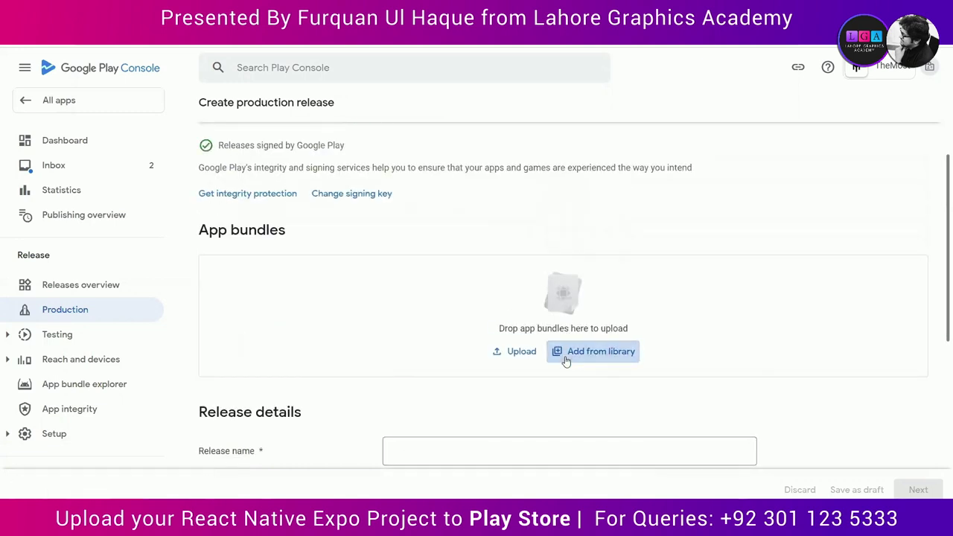
{"action": "left_click", "coordinate": [497, 353]}
{"action": "left_click", "coordinate": [499, 257]}
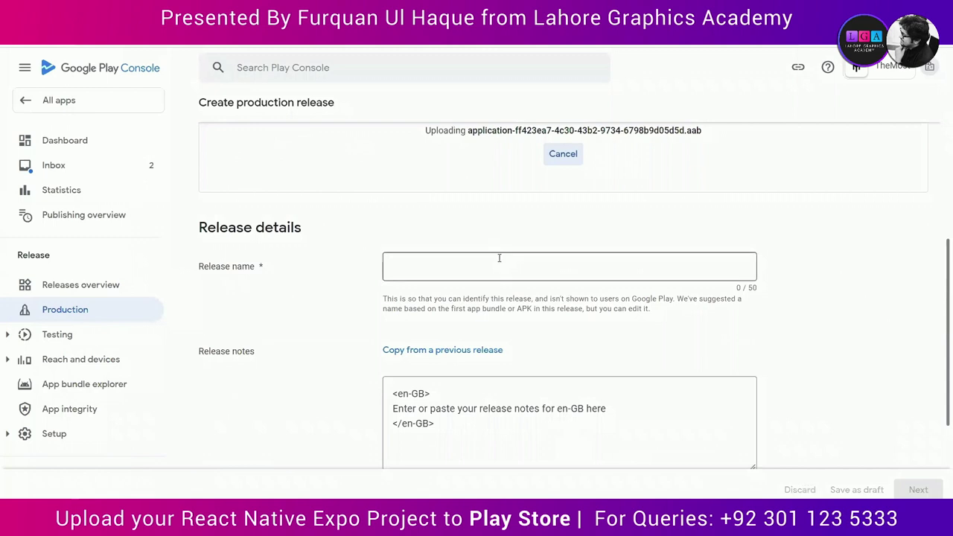
Step: Name the release 'TheMost V1.0' and replace the release notes with 'First Version'
{"action": "type", "text": "The M"}
{"action": "key", "text": "BackSpace"}
{"action": "key", "text": "BackSpace"}
{"action": "type", "text": "Most"}
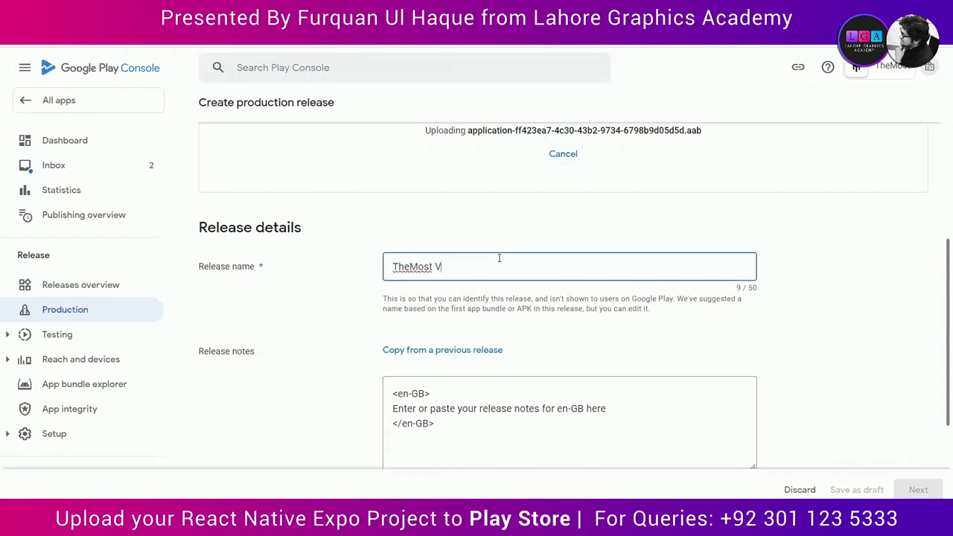
{"action": "type", "text": " V1.0"}
{"action": "scroll", "coordinate": [521, 290], "scroll_direction": "down", "scroll_amount": 1}
{"action": "left_click", "coordinate": [610, 382]}
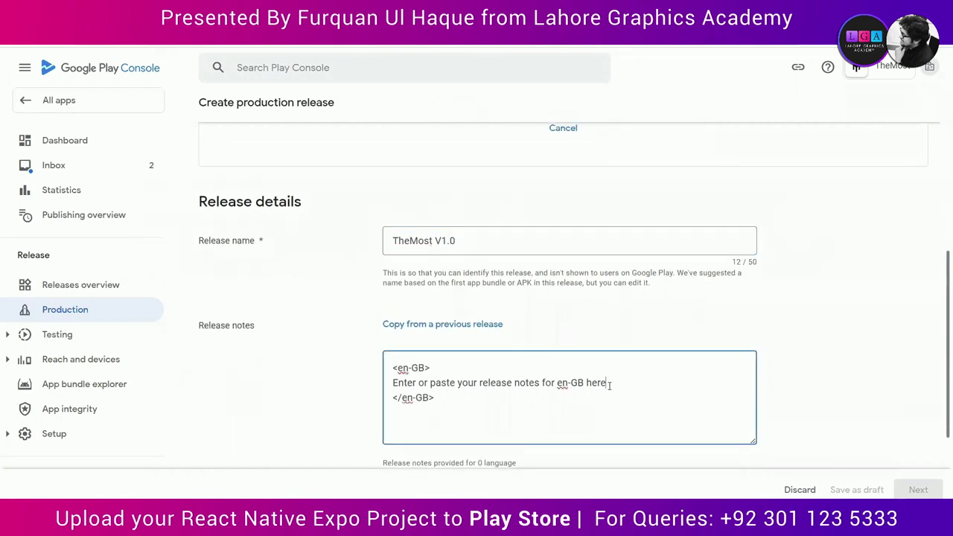
{"action": "key", "text": "shift+Home"}
{"action": "type", "text": "First Versio"}
Step: Wait for the bundle upload to finish, then continue to Preview and confirm
{"action": "scroll", "coordinate": [610, 386], "scroll_direction": "down", "scroll_amount": 3}
{"action": "scroll", "coordinate": [610, 389], "scroll_direction": "up", "scroll_amount": 7}
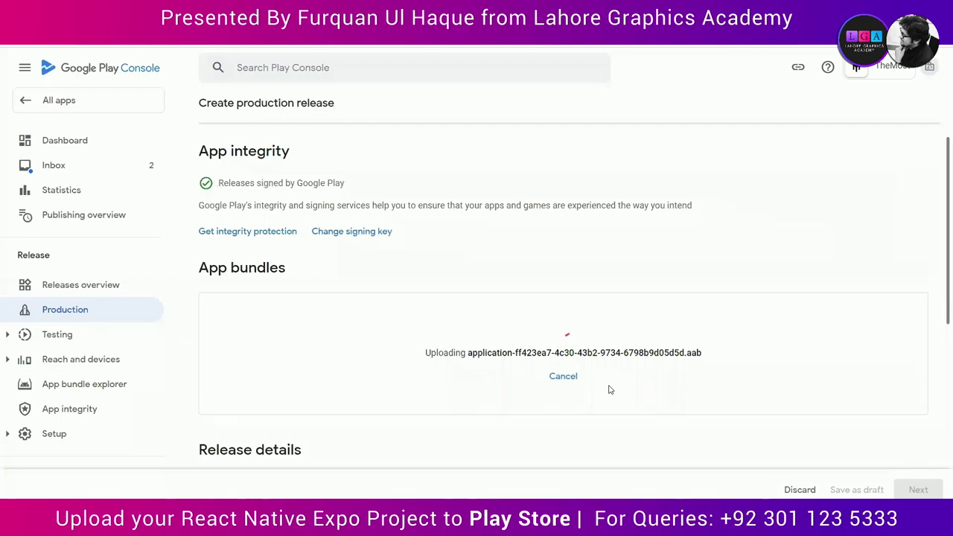
{"action": "scroll", "coordinate": [610, 388], "scroll_direction": "down", "scroll_amount": 3}
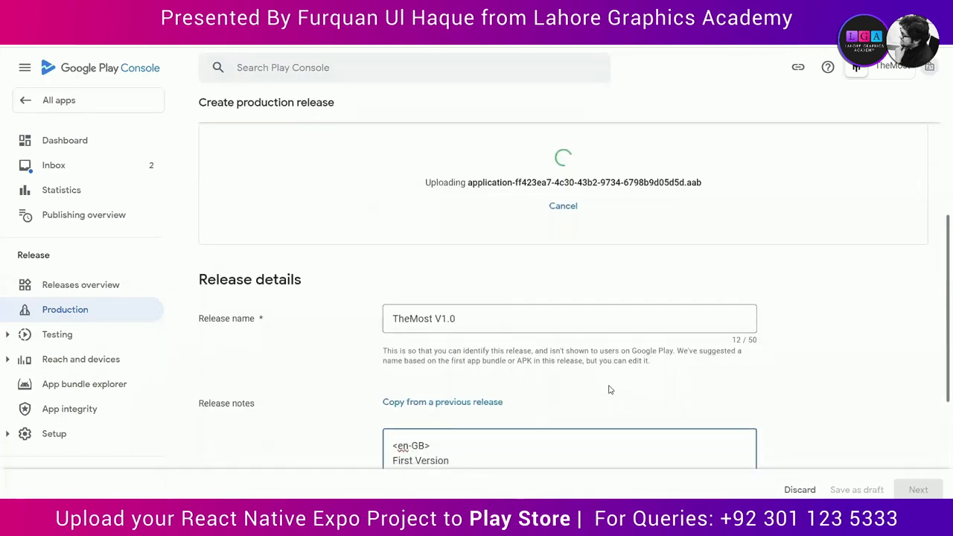
{"action": "scroll", "coordinate": [610, 386], "scroll_direction": "down", "scroll_amount": 3}
{"action": "scroll", "coordinate": [572, 229], "scroll_direction": "up", "scroll_amount": 6}
{"action": "scroll", "coordinate": [572, 229], "scroll_direction": "up", "scroll_amount": 2}
{"action": "scroll", "coordinate": [572, 229], "scroll_direction": "down", "scroll_amount": 3}
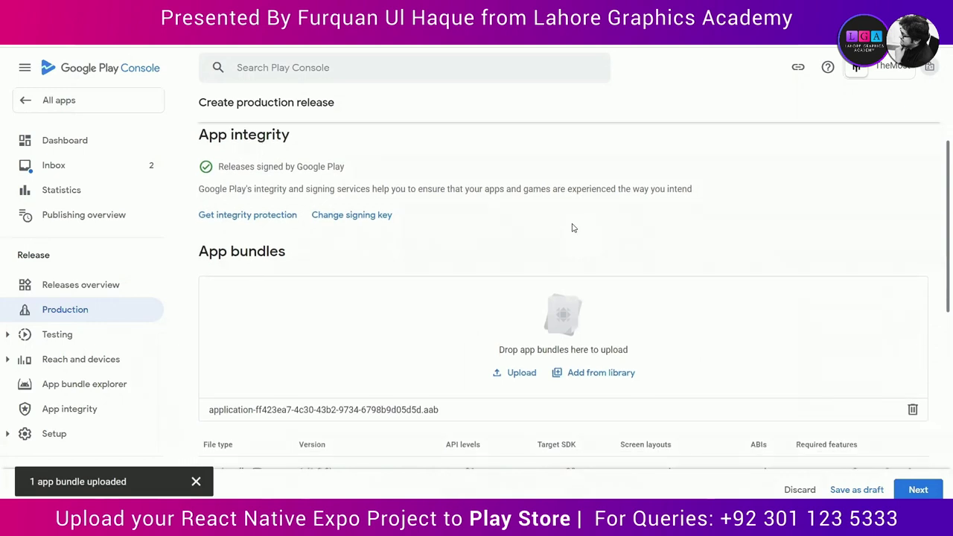
{"action": "scroll", "coordinate": [572, 228], "scroll_direction": "down", "scroll_amount": 2}
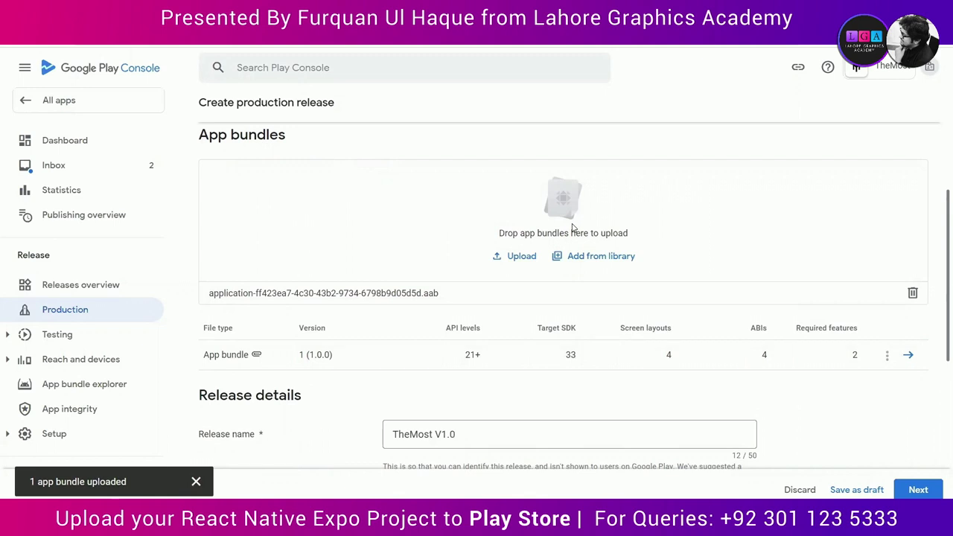
{"action": "scroll", "coordinate": [572, 227], "scroll_direction": "down", "scroll_amount": 5}
{"action": "left_click", "coordinate": [921, 488]}
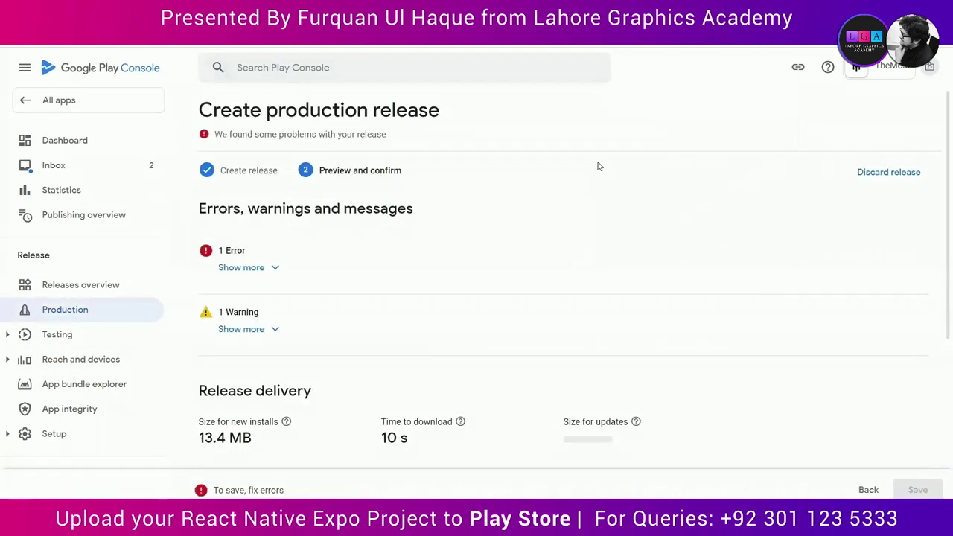
Step: Resolve the release error by declaring No advertising ID, saving, and returning to App content
{"action": "left_click", "coordinate": [270, 271]}
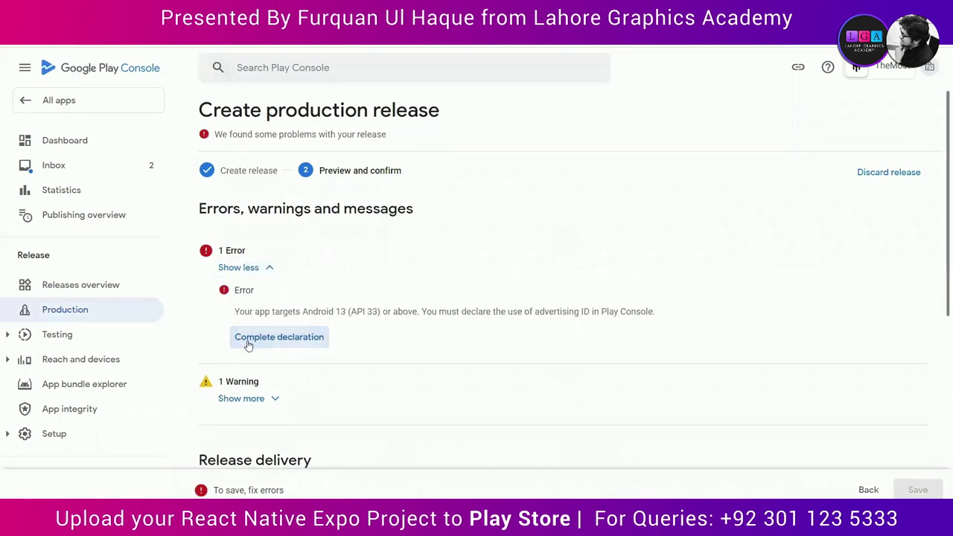
{"action": "left_click", "coordinate": [249, 344]}
{"action": "scroll", "coordinate": [327, 380], "scroll_direction": "down", "scroll_amount": 3}
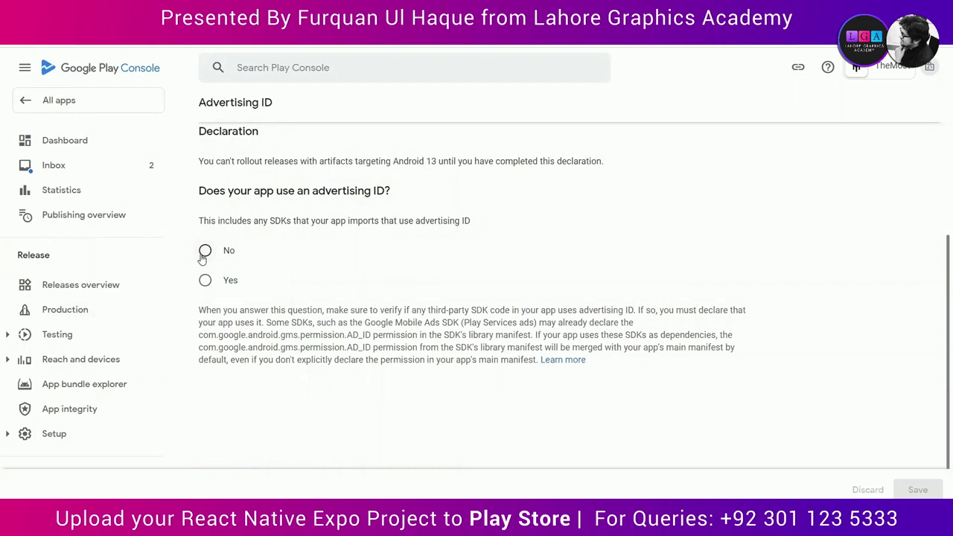
{"action": "left_click", "coordinate": [203, 253]}
{"action": "left_click", "coordinate": [918, 489]}
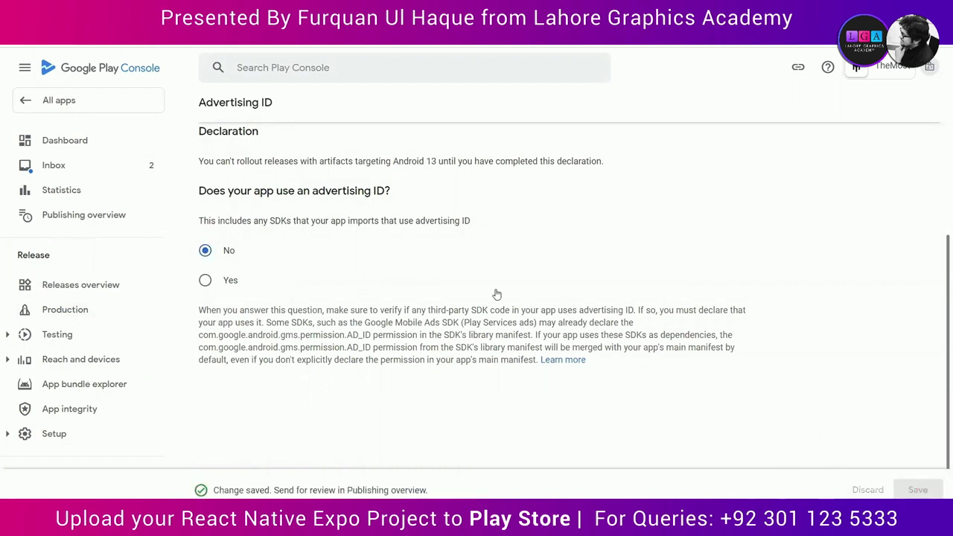
{"action": "scroll", "coordinate": [497, 294], "scroll_direction": "up", "scroll_amount": 5}
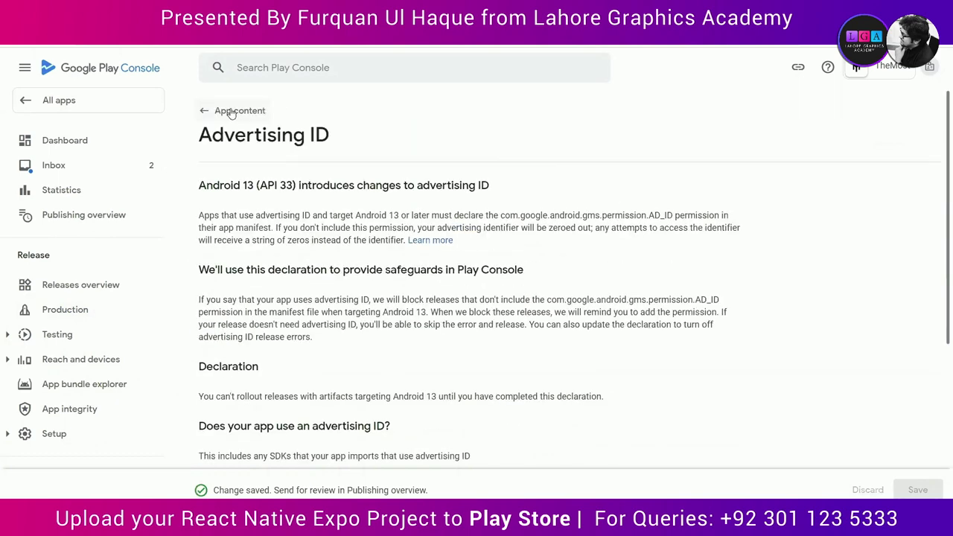
{"action": "left_click", "coordinate": [233, 110]}
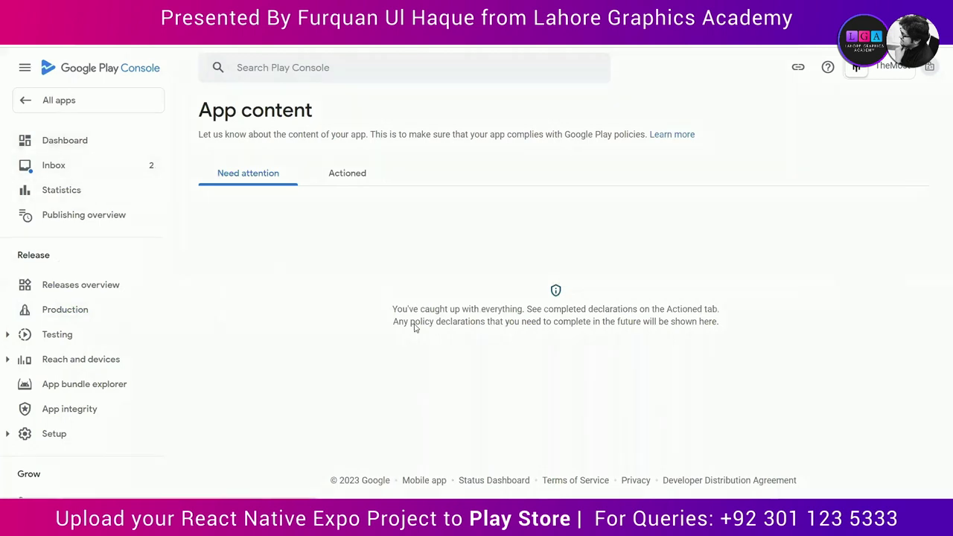
Step: Reopen the TheMost V1.0 draft release, step through to preview, and save it
{"action": "scroll", "coordinate": [373, 438], "scroll_direction": "down", "scroll_amount": 10}
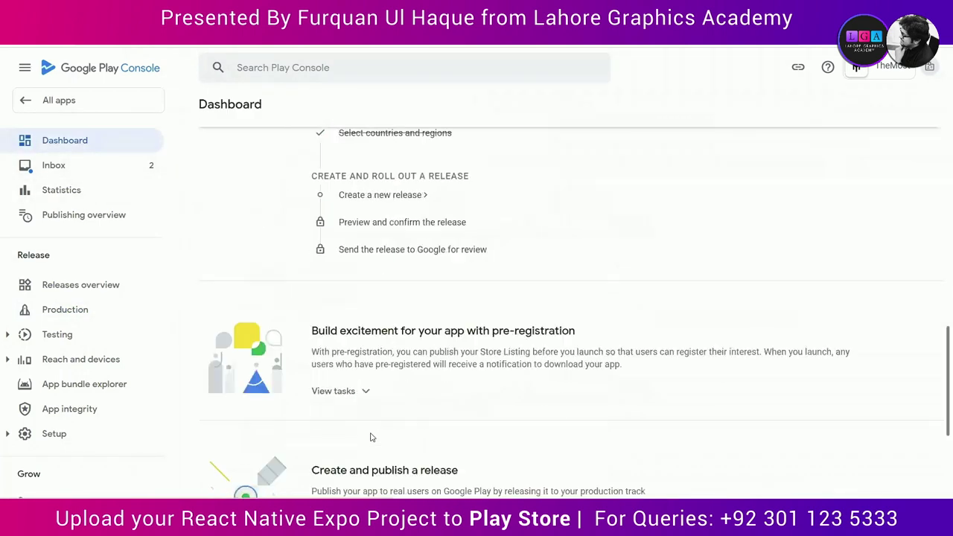
{"action": "left_click", "coordinate": [369, 378]}
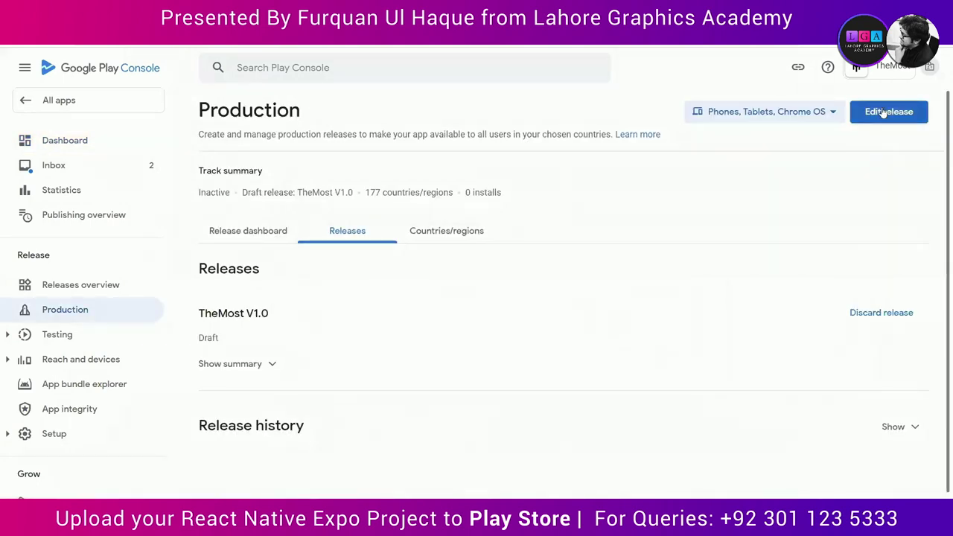
{"action": "left_click", "coordinate": [888, 112]}
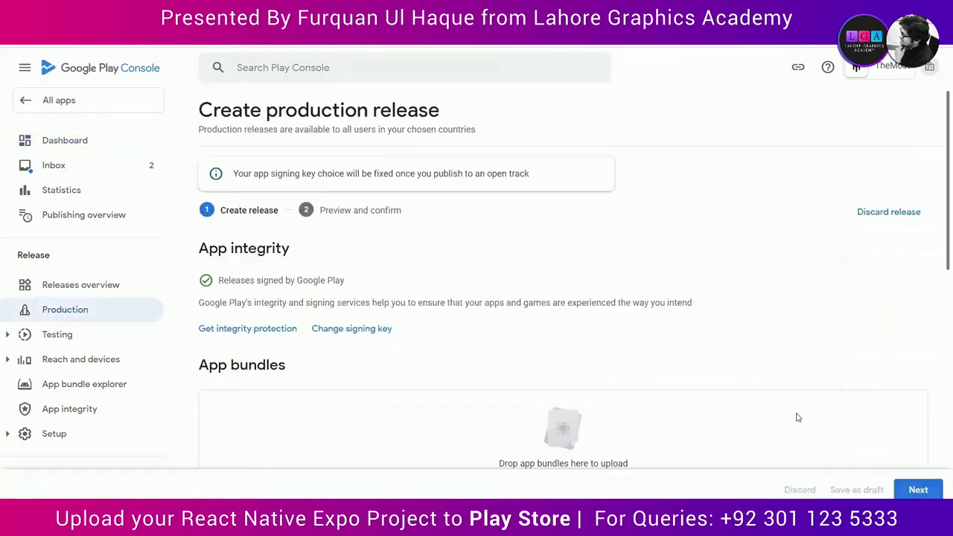
{"action": "scroll", "coordinate": [851, 484], "scroll_direction": "down", "scroll_amount": 10}
{"action": "left_click", "coordinate": [918, 489]}
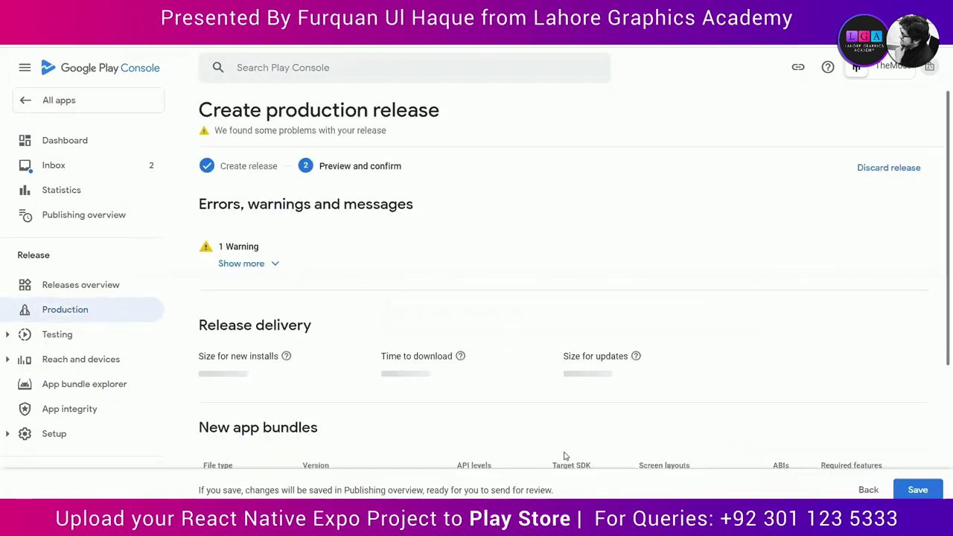
{"action": "scroll", "coordinate": [779, 420], "scroll_direction": "down", "scroll_amount": 10}
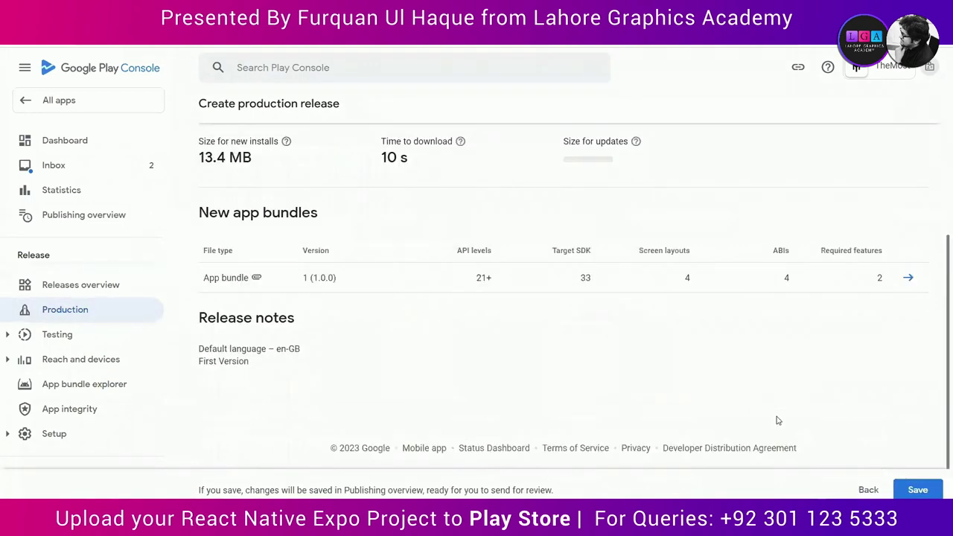
{"action": "left_click", "coordinate": [919, 489]}
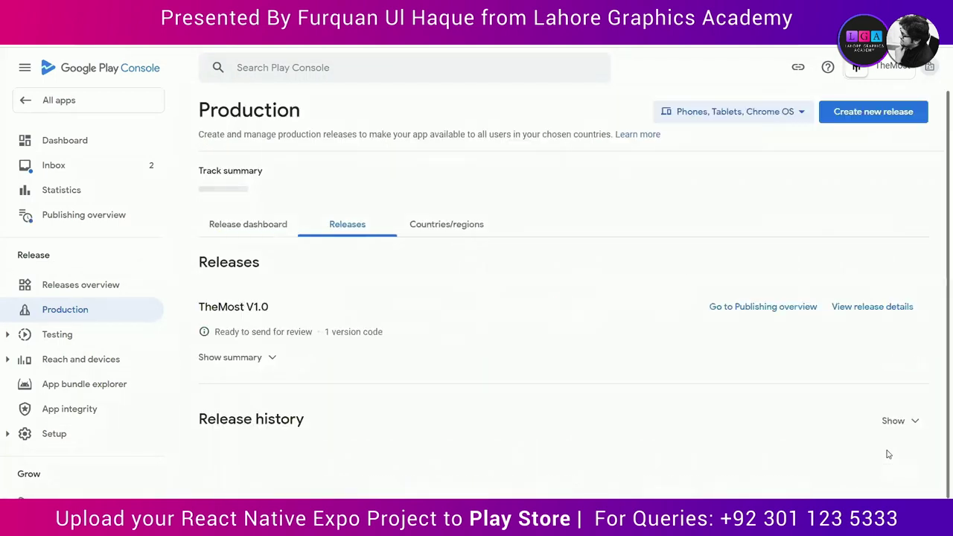
Step: From Publishing overview, send all 14 changes to Google for review and confirm
{"action": "left_click", "coordinate": [764, 327]}
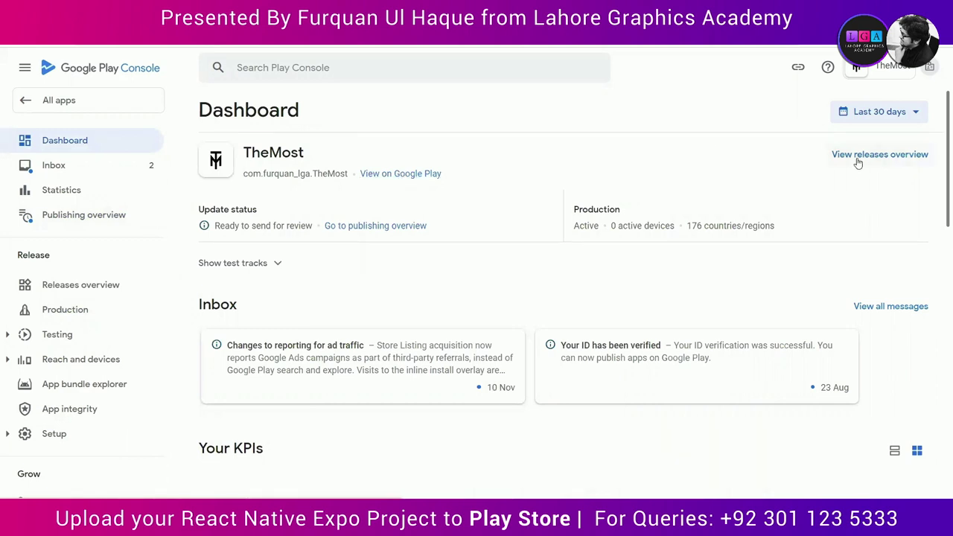
{"action": "left_click", "coordinate": [372, 228]}
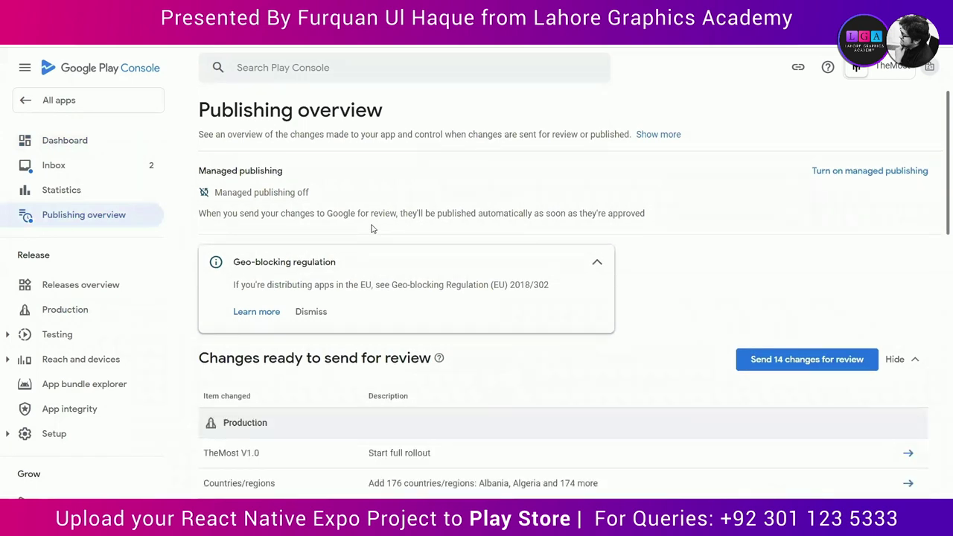
{"action": "left_click", "coordinate": [810, 362]}
{"action": "left_click", "coordinate": [559, 350]}
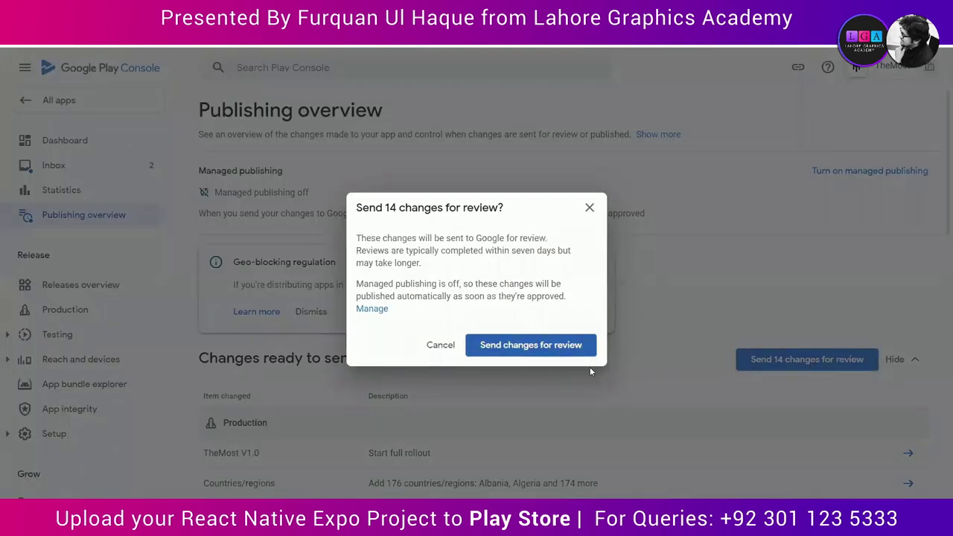